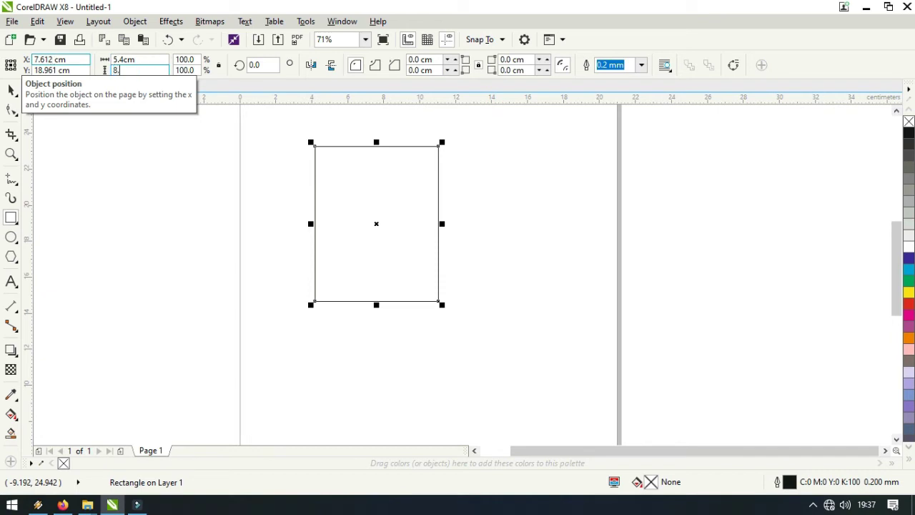
- Resize the rectangle to 5.4 cm wide by 8.6 cm high and round all its corners to about 0.36 cm
{"action": "key", "text": "Return"}
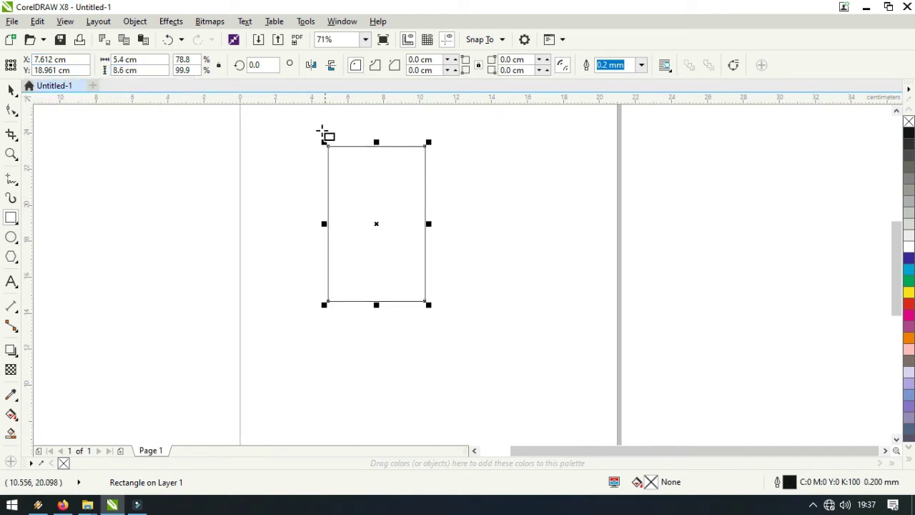
{"action": "left_click", "coordinate": [456, 60]}
{"action": "left_click", "coordinate": [456, 61]}
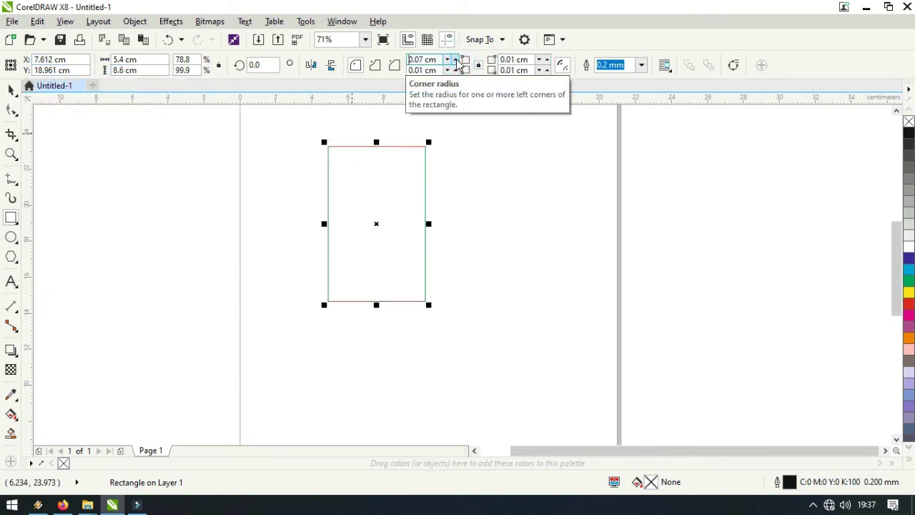
{"action": "left_click", "coordinate": [456, 60]}
{"action": "left_click", "coordinate": [456, 63]}
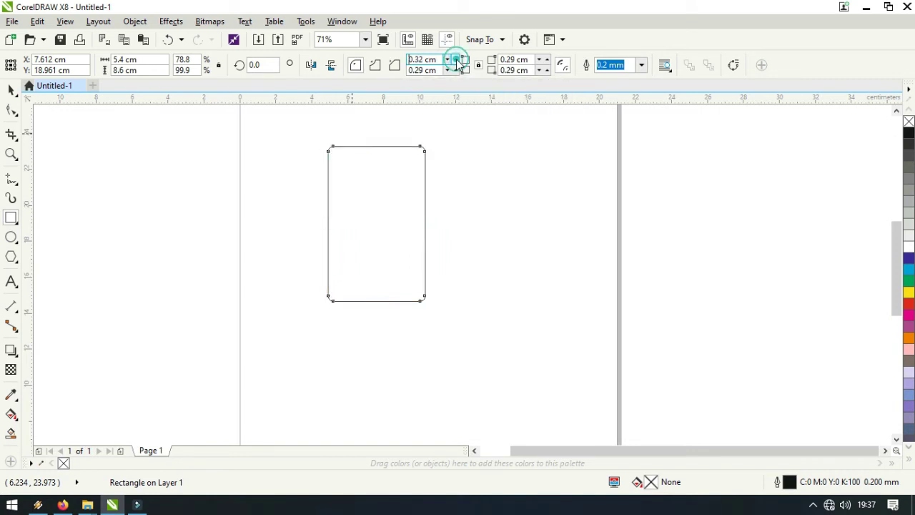
- Draw a wide rectangle about 3.4 cm high across the upper part of the rounded card, extending past both sides
{"action": "left_click", "coordinate": [11, 154]}
{"action": "left_click_drag", "start_coordinate": [300, 129], "coordinate": [339, 146]}
{"action": "right_click", "coordinate": [568, 441]}
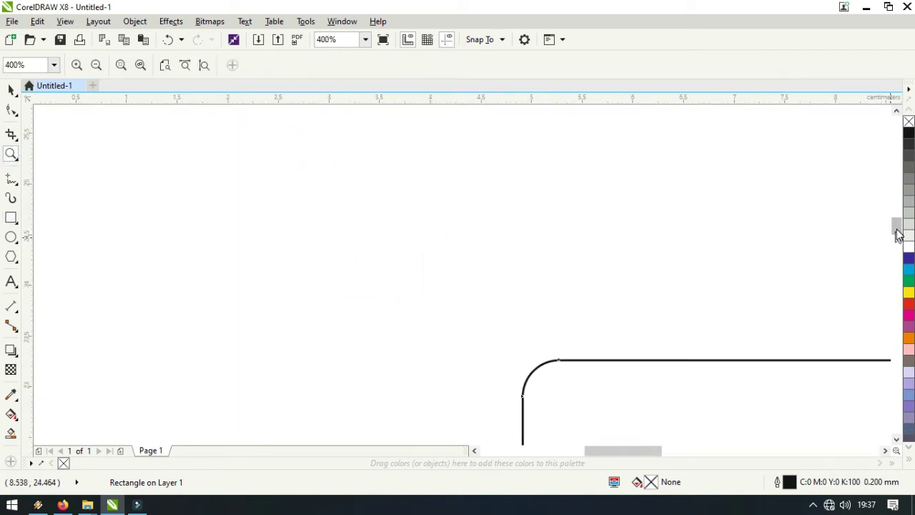
{"action": "left_click_drag", "start_coordinate": [896, 229], "coordinate": [898, 245]}
{"action": "scroll", "coordinate": [898, 245], "scroll_direction": "down", "scroll_amount": 2}
{"action": "left_click_drag", "start_coordinate": [671, 453], "coordinate": [733, 455]}
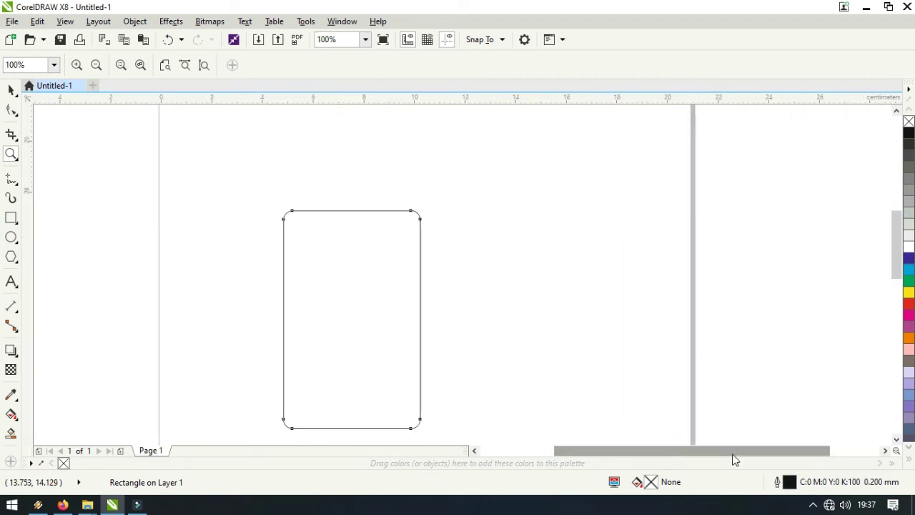
{"action": "key", "text": "space"}
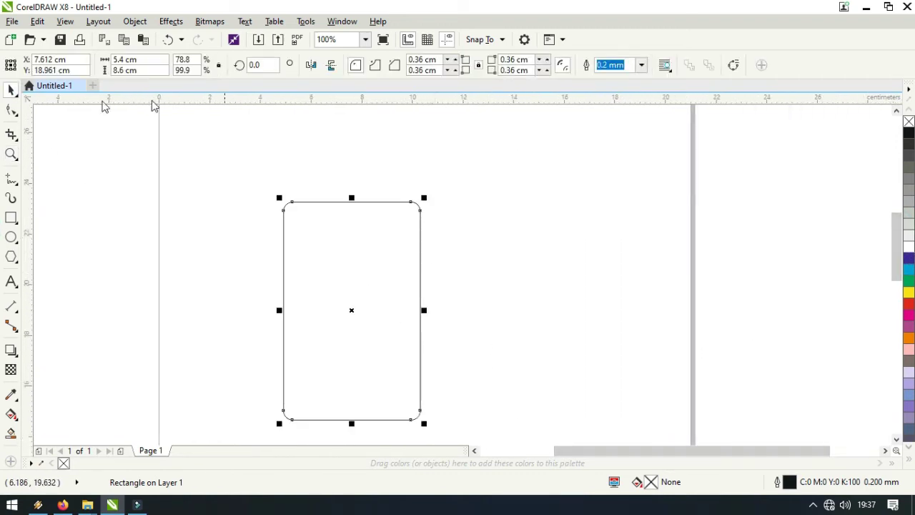
{"action": "left_click", "coordinate": [11, 217]}
{"action": "left_click_drag", "start_coordinate": [229, 159], "coordinate": [450, 246]}
{"action": "key", "text": "space"}
- Intersect the wide rectangle with the rounded card to create a header shape, and delete the wide rectangle
{"action": "left_click_drag", "start_coordinate": [200, 136], "coordinate": [494, 426]}
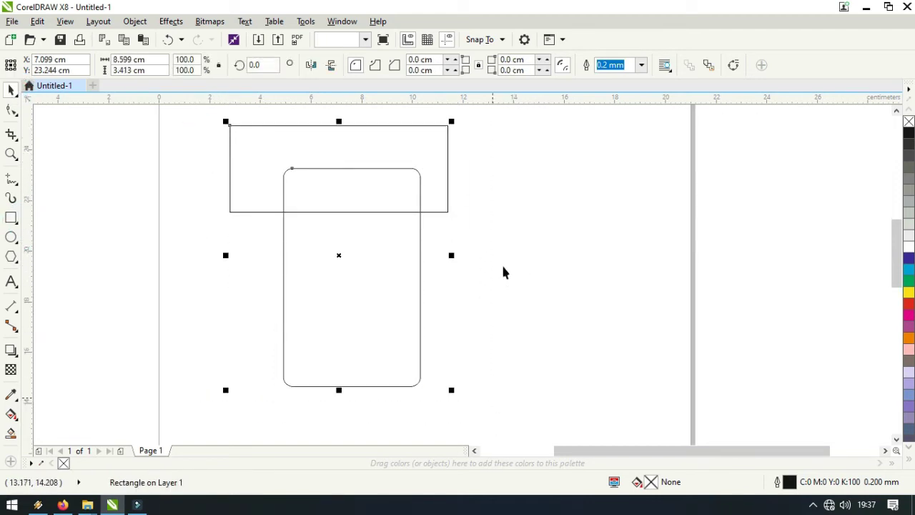
{"action": "left_click", "coordinate": [419, 65]}
{"action": "left_click_drag", "start_coordinate": [435, 189], "coordinate": [644, 169]}
{"action": "key", "text": "Delete"}
- Fill the header shape with slate blue C:60 M:40 Y:0 K:40 and apply a horizontal linear fountain fill across it
{"action": "left_click", "coordinate": [327, 212]}
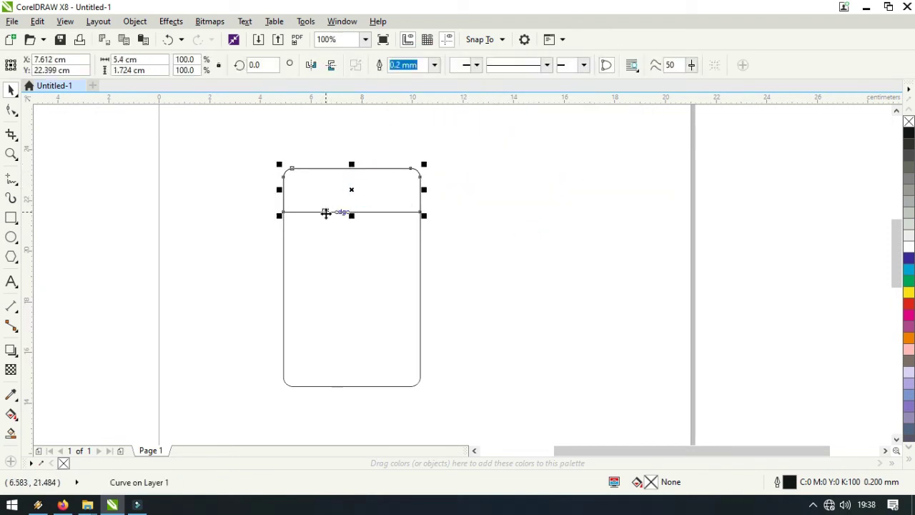
{"action": "left_click", "coordinate": [910, 432]}
{"action": "left_click", "coordinate": [11, 414]}
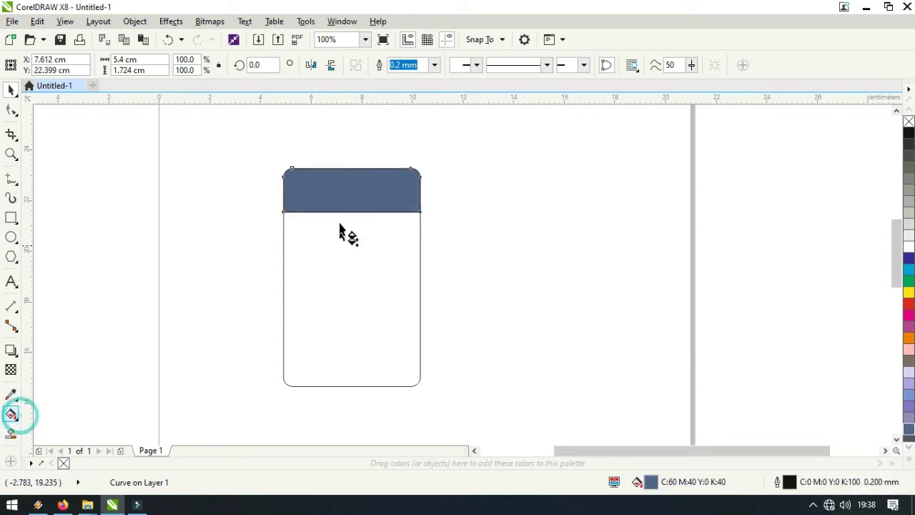
{"action": "left_click_drag", "start_coordinate": [305, 190], "coordinate": [367, 190]}
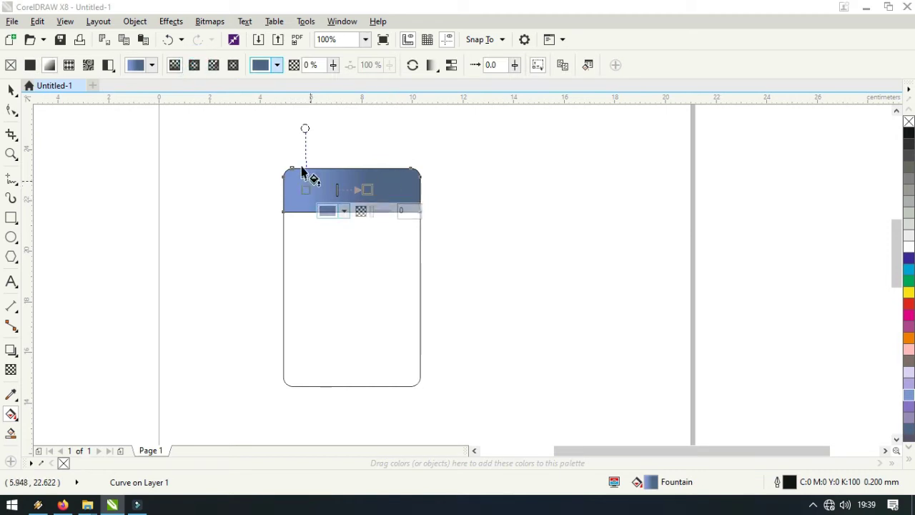
- Change the header's fountain fill to elliptical, stretch it to the header's side edge and centre it on the header
{"action": "left_click", "coordinate": [194, 65]}
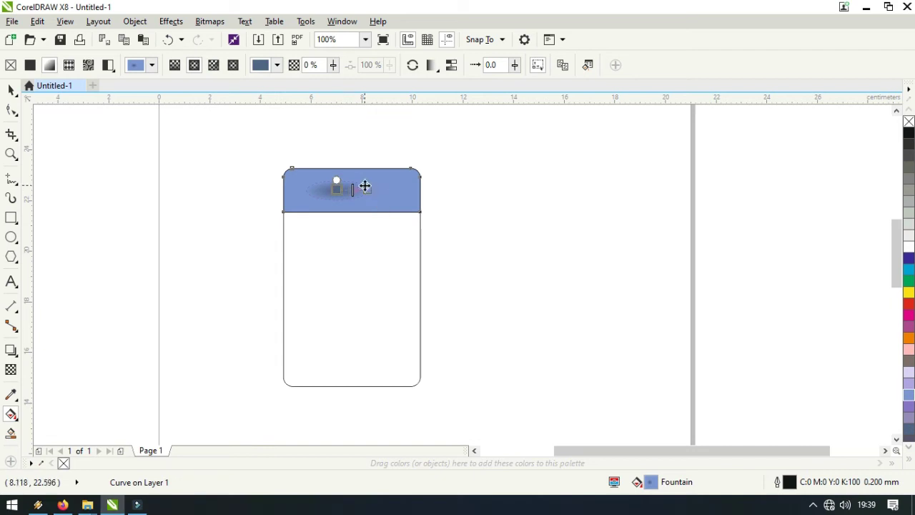
{"action": "left_click_drag", "start_coordinate": [368, 189], "coordinate": [429, 188]}
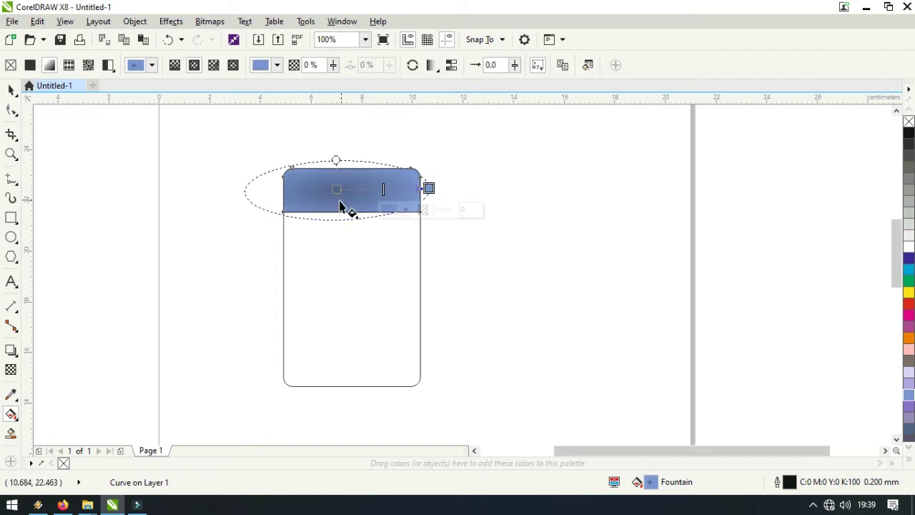
{"action": "left_click_drag", "start_coordinate": [336, 189], "coordinate": [349, 190]}
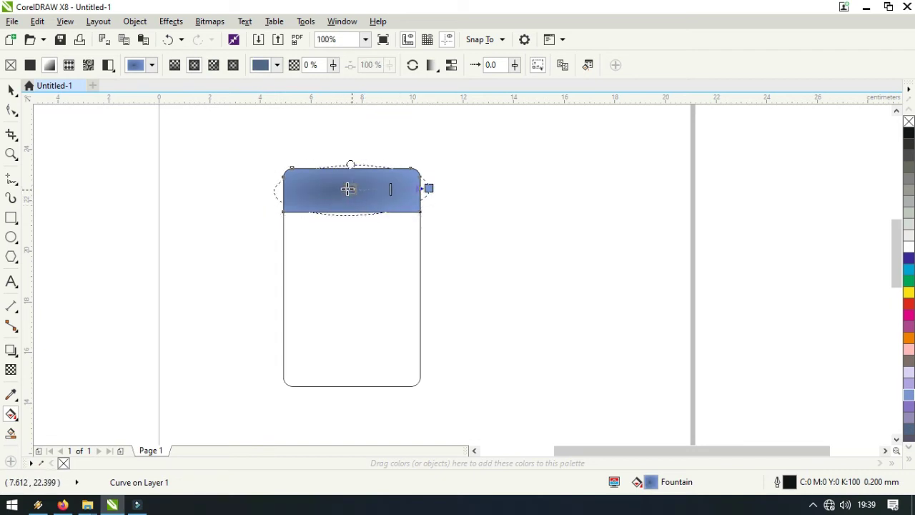
- Set the centre node of the header's fountain fill to the light blue #7A95D1 sampled from the palette
{"action": "left_click", "coordinate": [348, 189]}
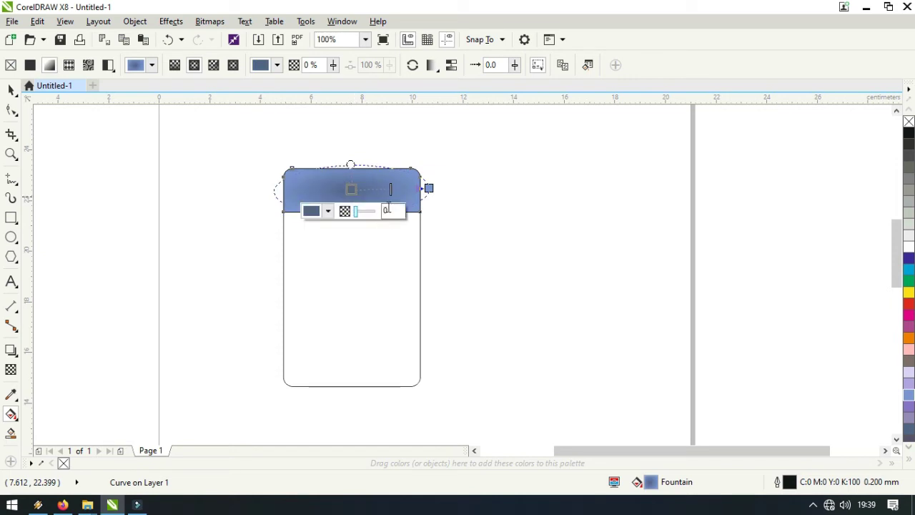
{"action": "left_click", "coordinate": [314, 212]}
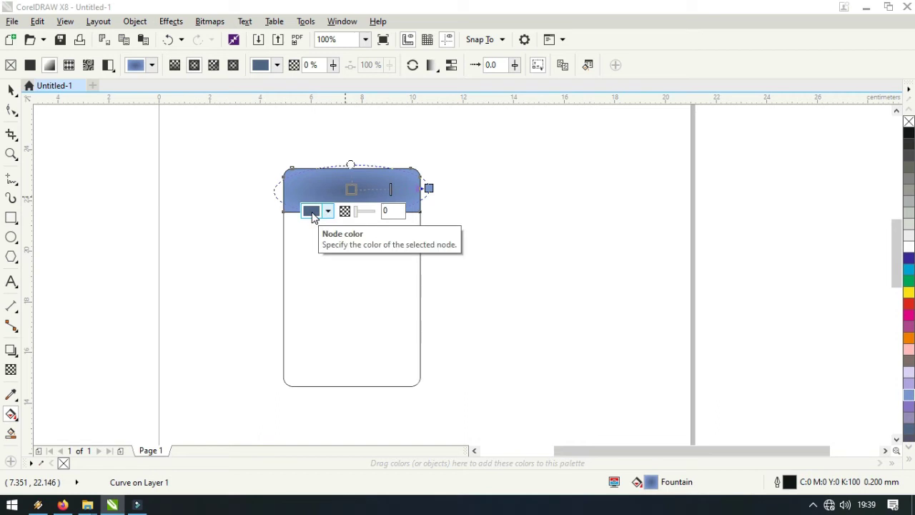
{"action": "left_click", "coordinate": [312, 213]}
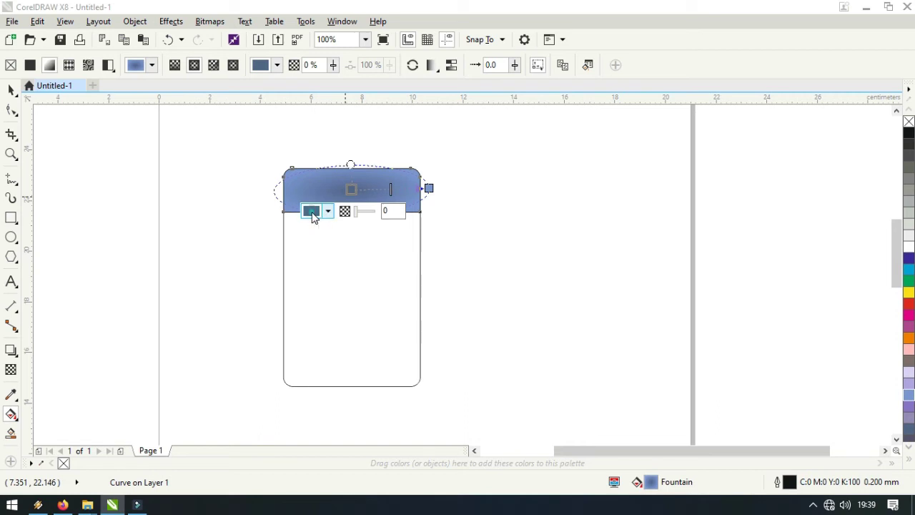
{"action": "left_click", "coordinate": [312, 213]}
{"action": "left_click", "coordinate": [313, 213]}
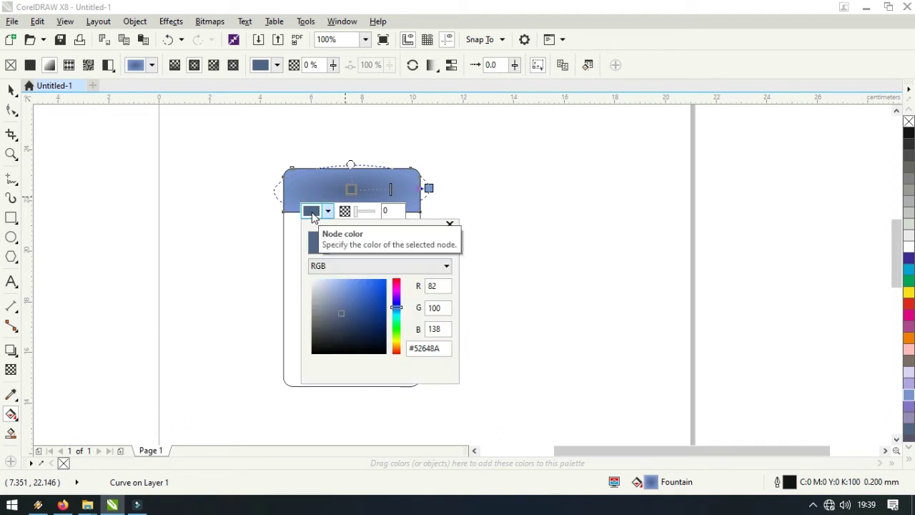
{"action": "left_click", "coordinate": [357, 246]}
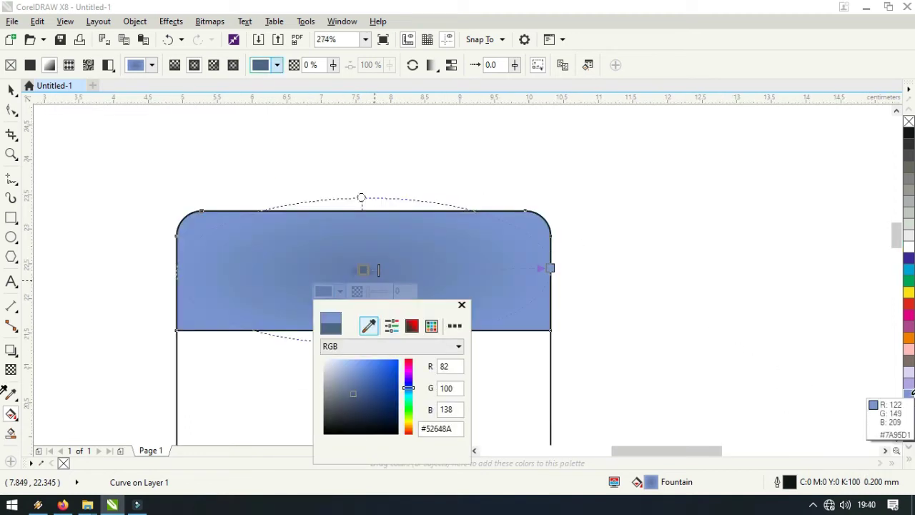
{"action": "left_click", "coordinate": [912, 393]}
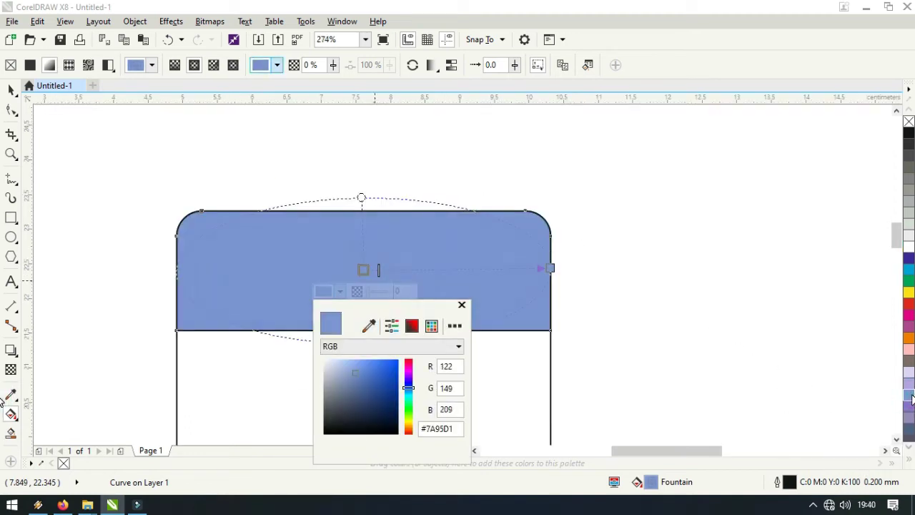
- Set the outer node of the header's fountain fill to the slate blue #52648A sampled from the palette
{"action": "left_click", "coordinate": [550, 269]}
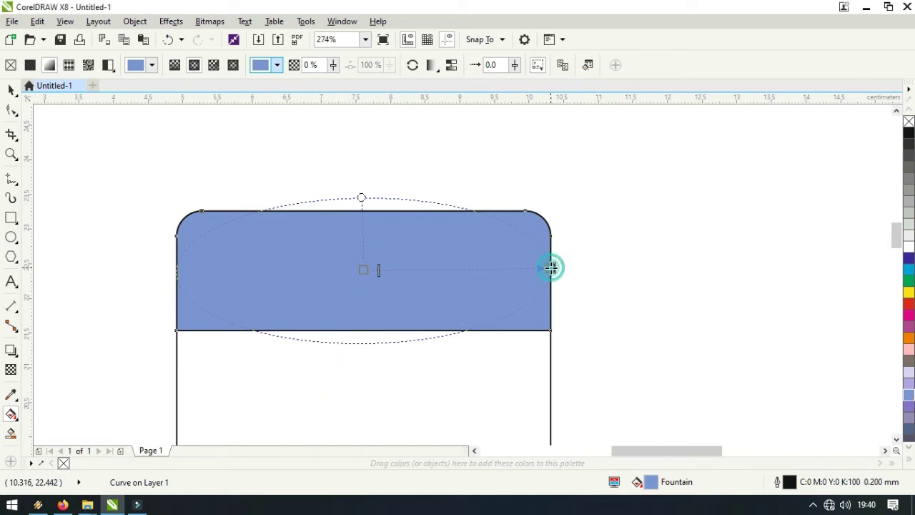
{"action": "left_click", "coordinate": [551, 269]}
{"action": "left_click", "coordinate": [510, 290]}
{"action": "left_click", "coordinate": [556, 323]}
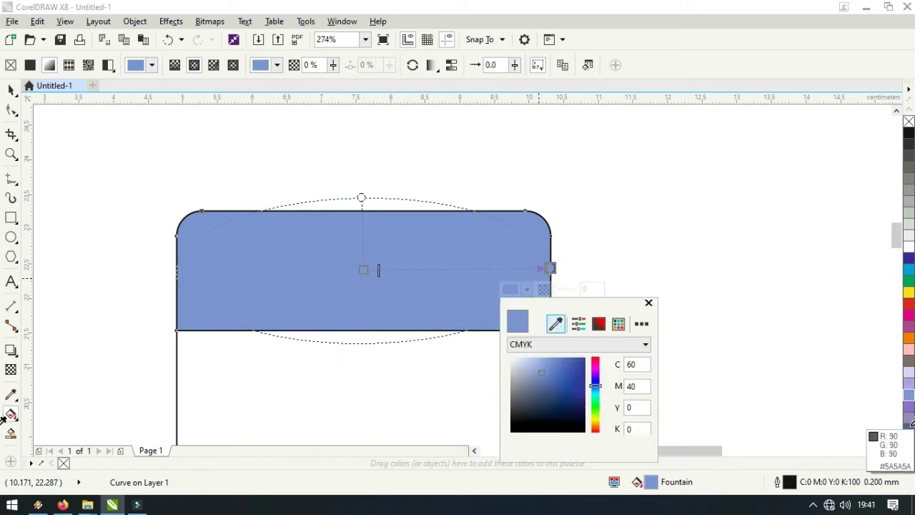
{"action": "left_click", "coordinate": [911, 433]}
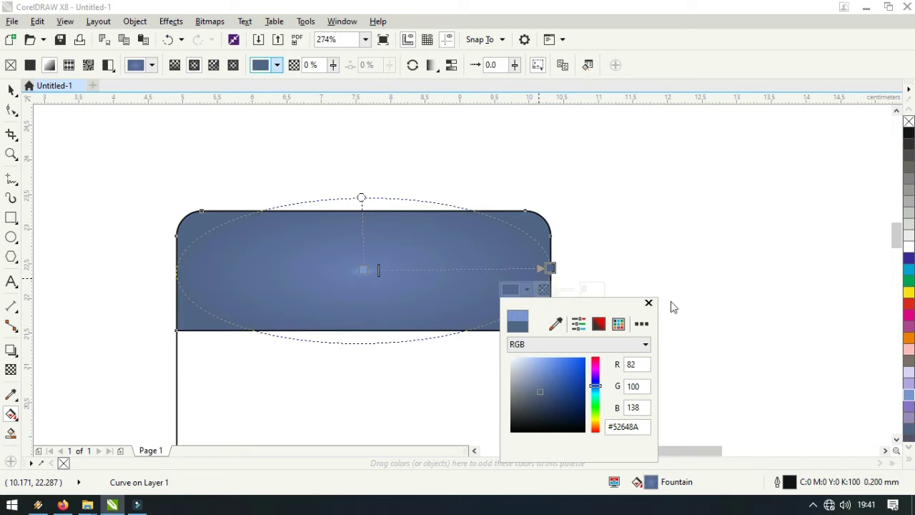
{"action": "left_click", "coordinate": [648, 303]}
- Adjust the midpoint, centre and outer extent of the header's elliptical fountain fill so the light glow spreads to the side edge
{"action": "left_click_drag", "start_coordinate": [550, 269], "coordinate": [531, 272]}
{"action": "left_click_drag", "start_coordinate": [378, 270], "coordinate": [445, 274]}
{"action": "left_click_drag", "start_coordinate": [531, 270], "coordinate": [498, 272]}
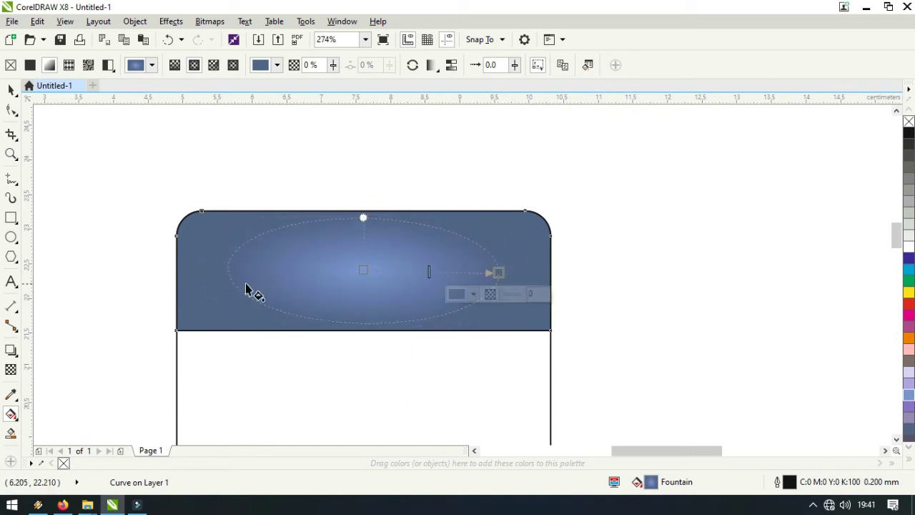
{"action": "left_click_drag", "start_coordinate": [426, 273], "coordinate": [421, 274]}
{"action": "scroll", "coordinate": [564, 279], "scroll_direction": "down", "scroll_amount": 2}
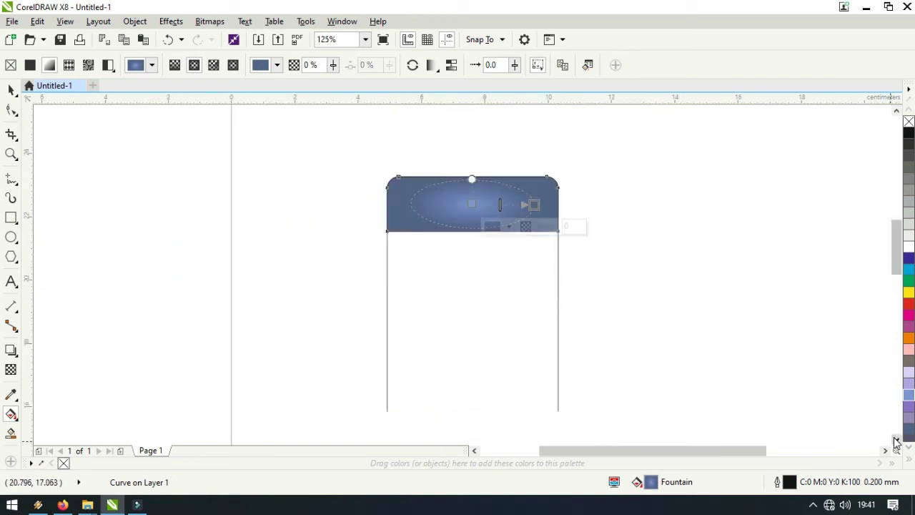
{"action": "left_click", "coordinate": [885, 450]}
{"action": "mouse_move", "coordinate": [293, 210]}
{"action": "left_mouse_down"}
{"action": "mouse_move", "coordinate": [246, 247]}
{"action": "mouse_move", "coordinate": [288, 206]}
{"action": "left_mouse_up"}
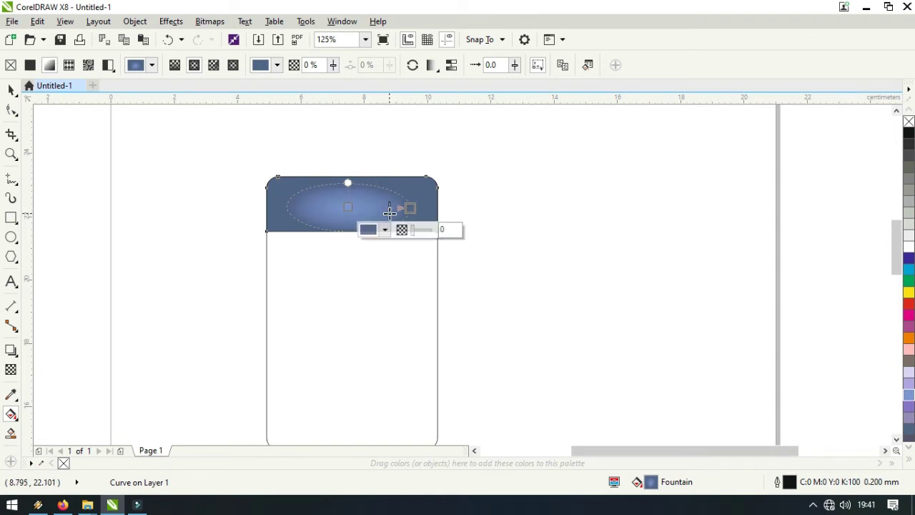
{"action": "left_click_drag", "start_coordinate": [410, 207], "coordinate": [437, 203]}
{"action": "left_click", "coordinate": [509, 248]}
- Draw a 5.4 × 0.16 cm strip along the header's lower edge and fill it yellow (C:0 M:0 Y:100 K:0)
{"action": "key", "text": "z"}
{"action": "left_click_drag", "start_coordinate": [231, 208], "coordinate": [523, 239]}
{"action": "left_click", "coordinate": [10, 217]}
{"action": "left_click_drag", "start_coordinate": [142, 297], "coordinate": [644, 310]}
{"action": "left_click", "coordinate": [908, 292]}
- Fill the card body below the yellow strip with light blue C:40 M:0 Y:0 K:0
{"action": "left_click", "coordinate": [896, 439]}
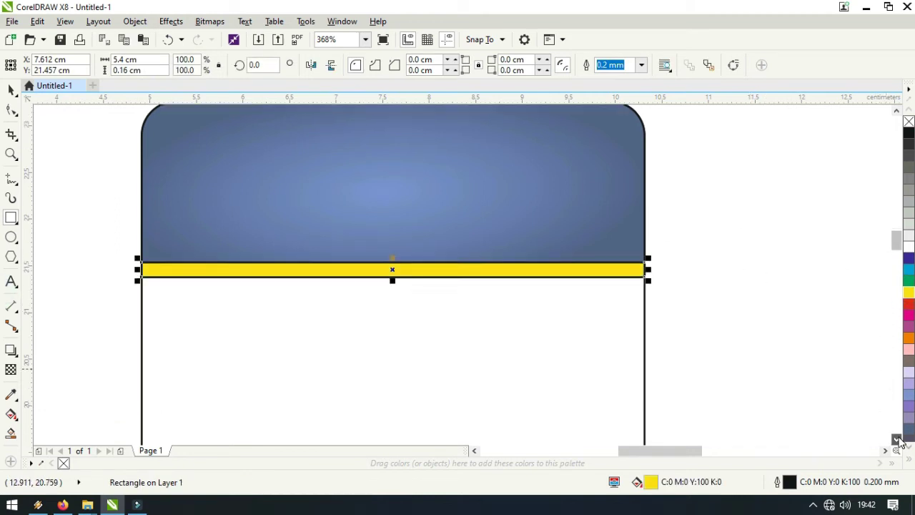
{"action": "left_click", "coordinate": [896, 439]}
{"action": "double_click", "coordinate": [405, 369]}
{"action": "key", "text": "F3"}
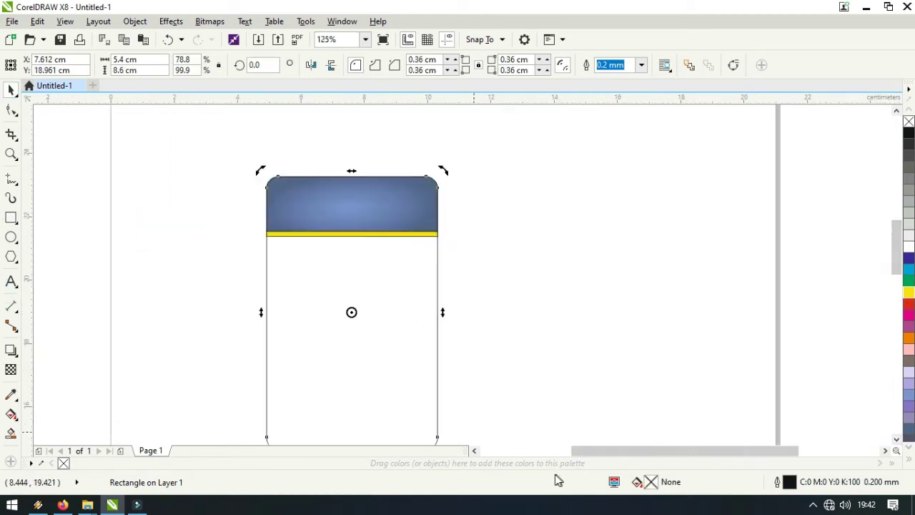
{"action": "left_click", "coordinate": [337, 353]}
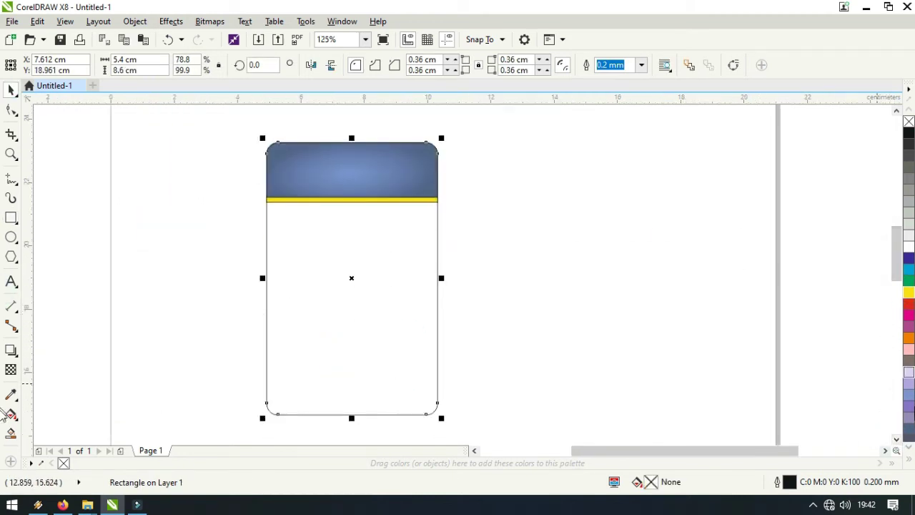
{"action": "left_click", "coordinate": [910, 460]}
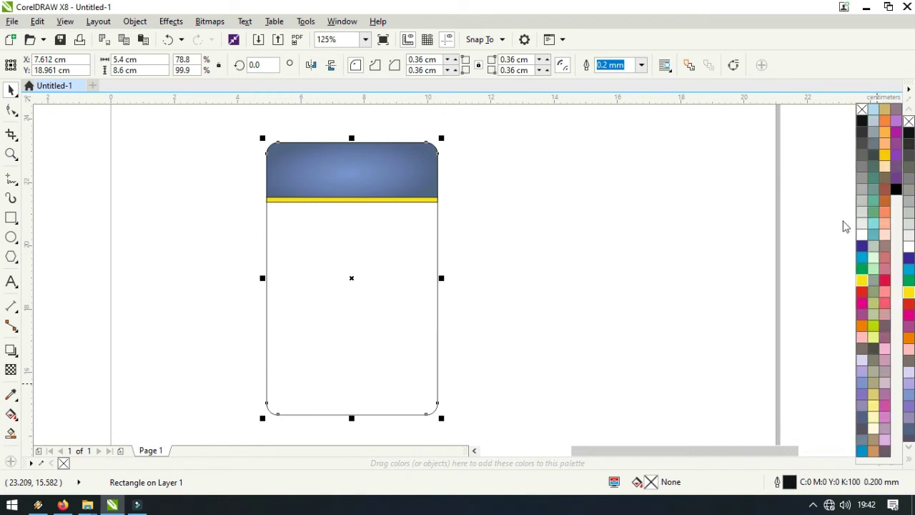
{"action": "left_click", "coordinate": [876, 225]}
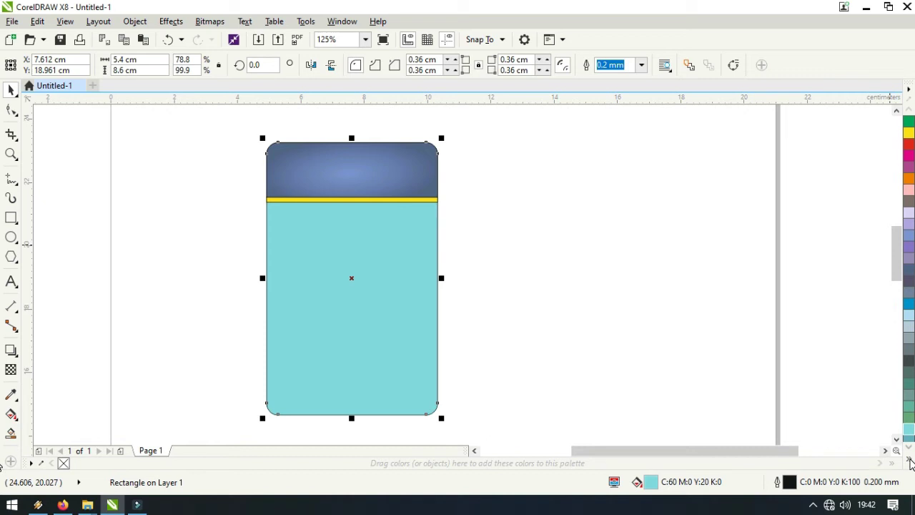
{"action": "left_click", "coordinate": [910, 462]}
{"action": "left_click", "coordinate": [862, 118]}
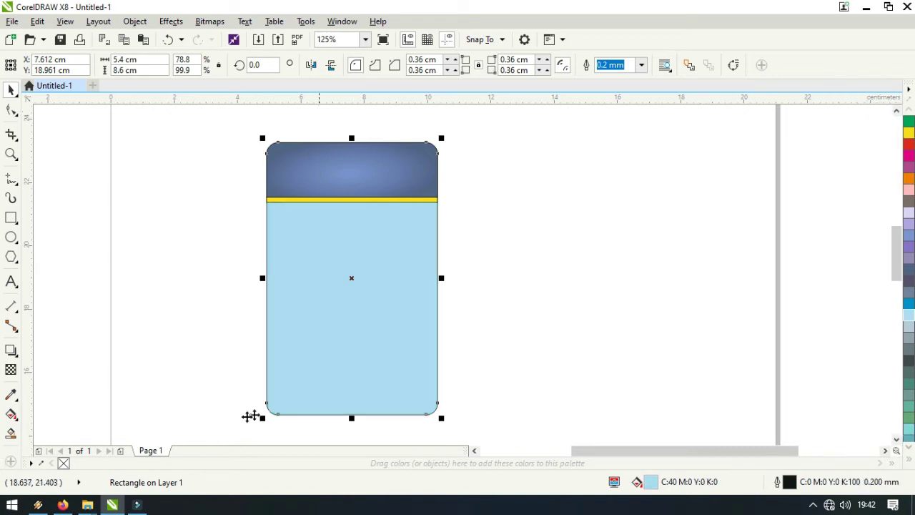
- Draw a second rectangle about 3.4 cm high beside the card and set its width to 5.4 cm
{"action": "left_click", "coordinate": [602, 307]}
{"action": "left_click", "coordinate": [896, 439]}
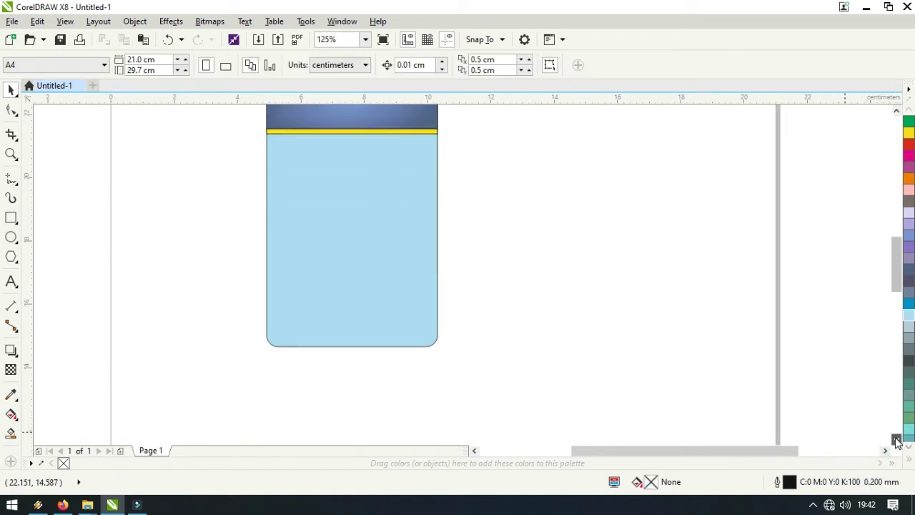
{"action": "mouse_move", "coordinate": [391, 328]}
{"action": "left_mouse_down"}
{"action": "mouse_move", "coordinate": [500, 411]}
{"action": "mouse_move", "coordinate": [512, 392]}
{"action": "left_mouse_up"}
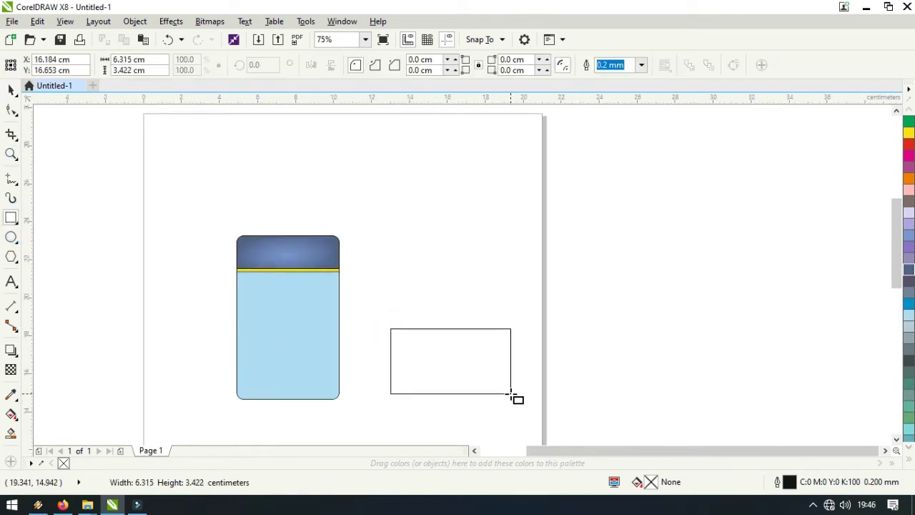
{"action": "left_click", "coordinate": [143, 59]}
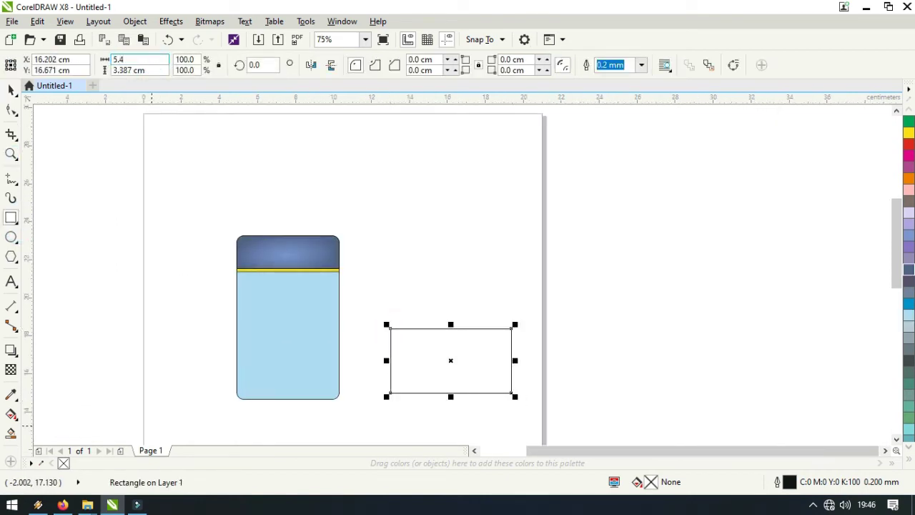
{"action": "key", "text": "Return"}
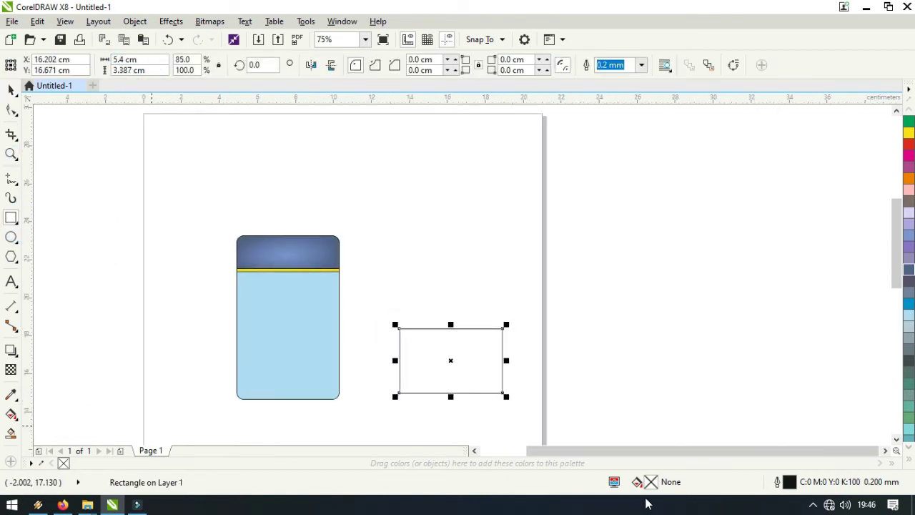
- Round all corners of the second rectangle with a 0.36 cm radius
{"action": "left_click", "coordinate": [395, 65]}
{"action": "left_click", "coordinate": [455, 60]}
{"action": "left_click", "coordinate": [456, 60]}
{"action": "left_click", "coordinate": [456, 60]}
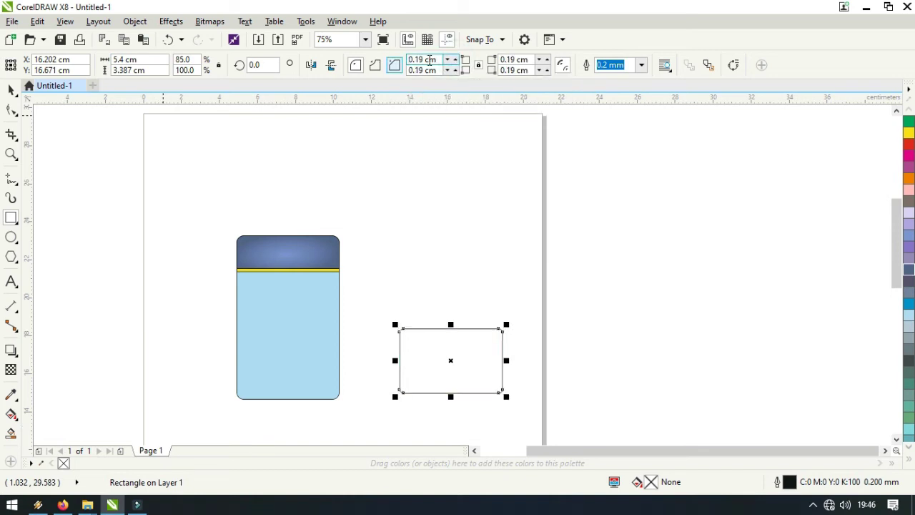
{"action": "double_click", "coordinate": [422, 60]}
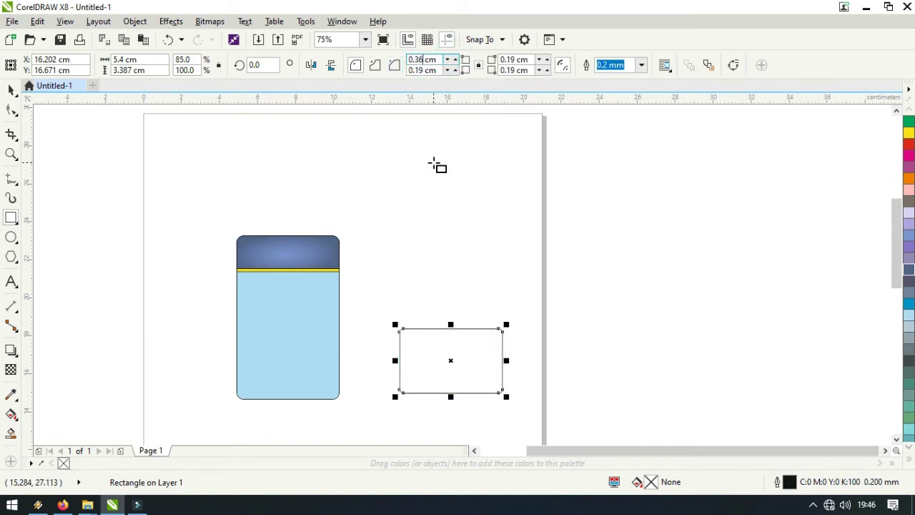
- Draw a flat ellipse above the second rectangle, tilt it and move it over the rectangle's upper part
{"action": "key", "text": "F7"}
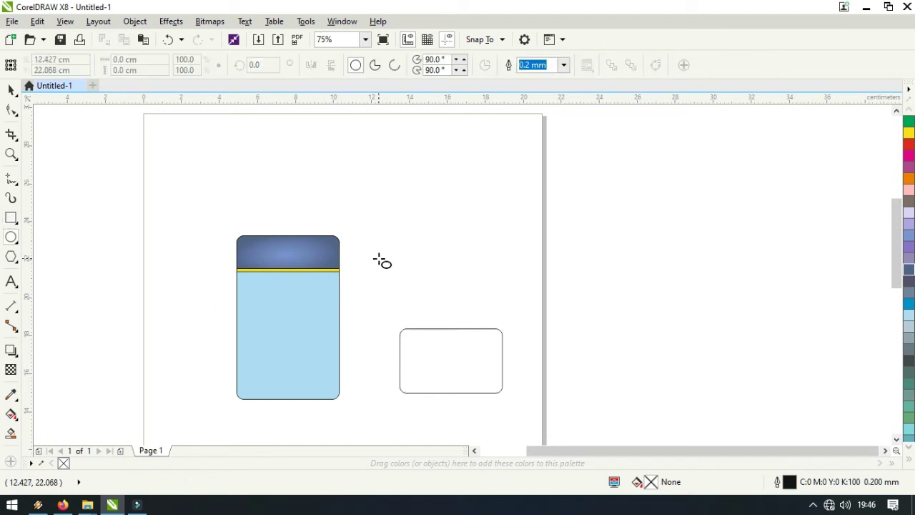
{"action": "left_click_drag", "start_coordinate": [377, 256], "coordinate": [489, 306]}
{"action": "left_click", "coordinate": [11, 89]}
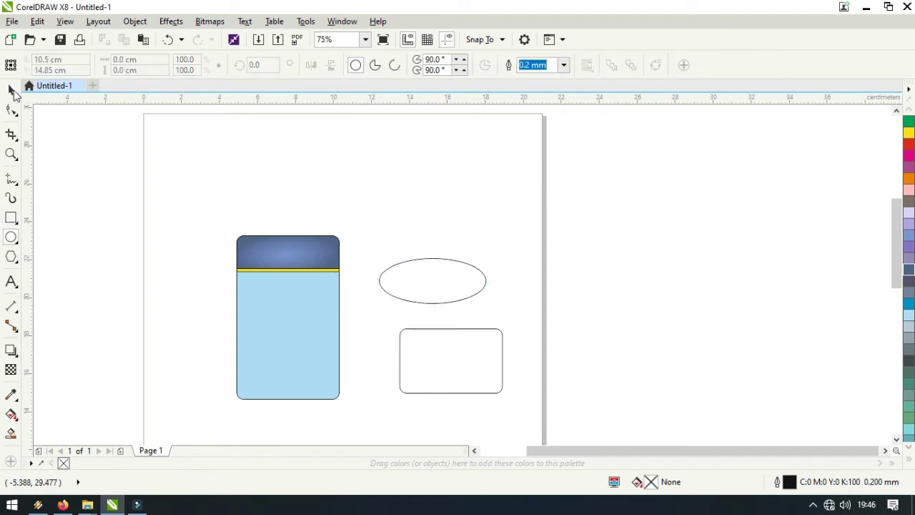
{"action": "left_click", "coordinate": [431, 259]}
{"action": "left_click", "coordinate": [457, 262]}
{"action": "left_click_drag", "start_coordinate": [499, 253], "coordinate": [509, 264]}
{"action": "left_click_drag", "start_coordinate": [447, 296], "coordinate": [527, 350]}
{"action": "left_click", "coordinate": [508, 335]}
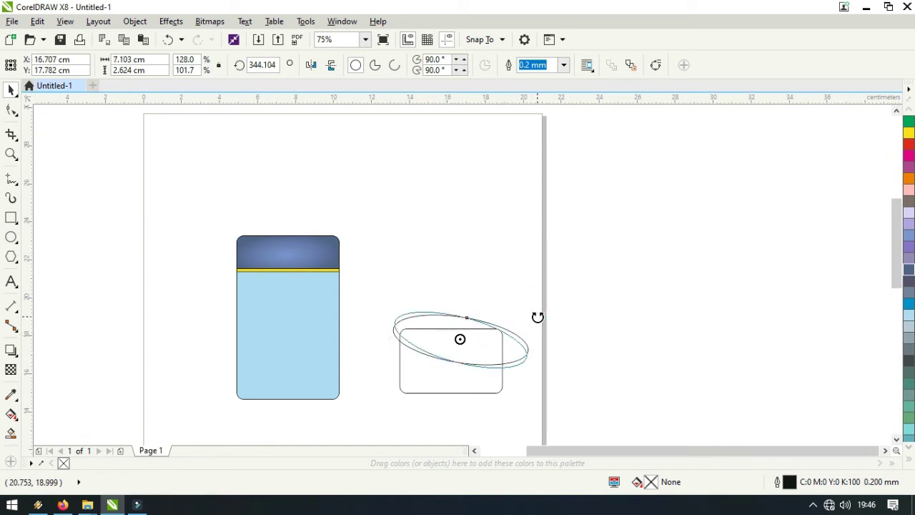
- Enlarge the ellipse to about 9.0 × 4.9 cm, rotate it to about 335.5° and place it diagonally across the second rectangle
{"action": "left_click_drag", "start_coordinate": [537, 317], "coordinate": [538, 321]}
{"action": "left_click_drag", "start_coordinate": [465, 335], "coordinate": [466, 352]}
{"action": "left_click", "coordinate": [492, 341]}
{"action": "left_click_drag", "start_coordinate": [524, 381], "coordinate": [523, 393]}
{"action": "left_click_drag", "start_coordinate": [456, 339], "coordinate": [478, 357]}
{"action": "left_click_drag", "start_coordinate": [521, 304], "coordinate": [563, 281]}
{"action": "left_click_drag", "start_coordinate": [488, 333], "coordinate": [480, 341]}
{"action": "left_click_drag", "start_coordinate": [557, 391], "coordinate": [562, 388]}
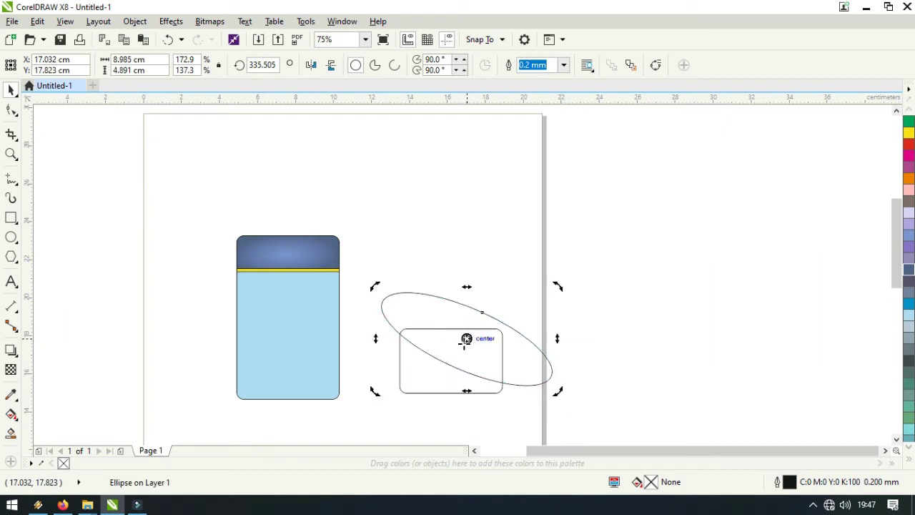
{"action": "left_click_drag", "start_coordinate": [476, 341], "coordinate": [472, 340]}
{"action": "left_click", "coordinate": [486, 265]}
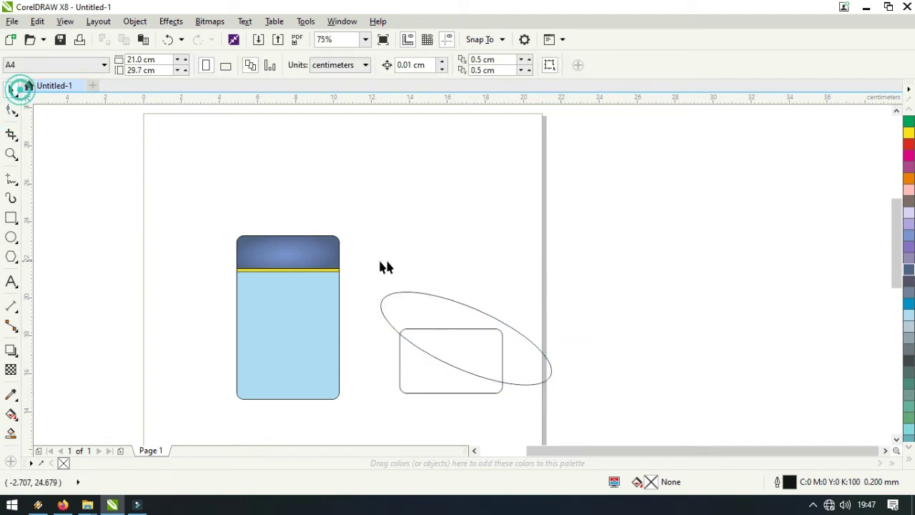
- Cut the ellipse's overlap out of the second rectangle with Simplify
{"action": "left_click_drag", "start_coordinate": [359, 269], "coordinate": [588, 410]}
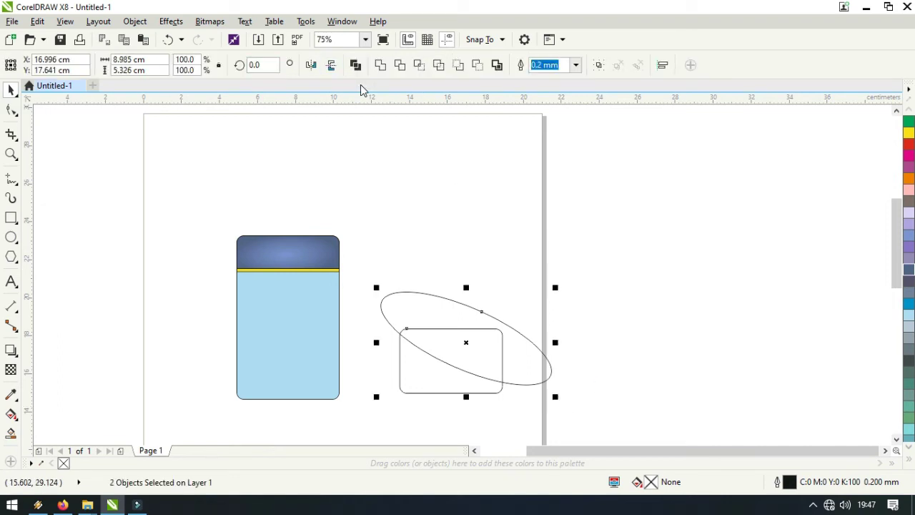
{"action": "left_click", "coordinate": [419, 65]}
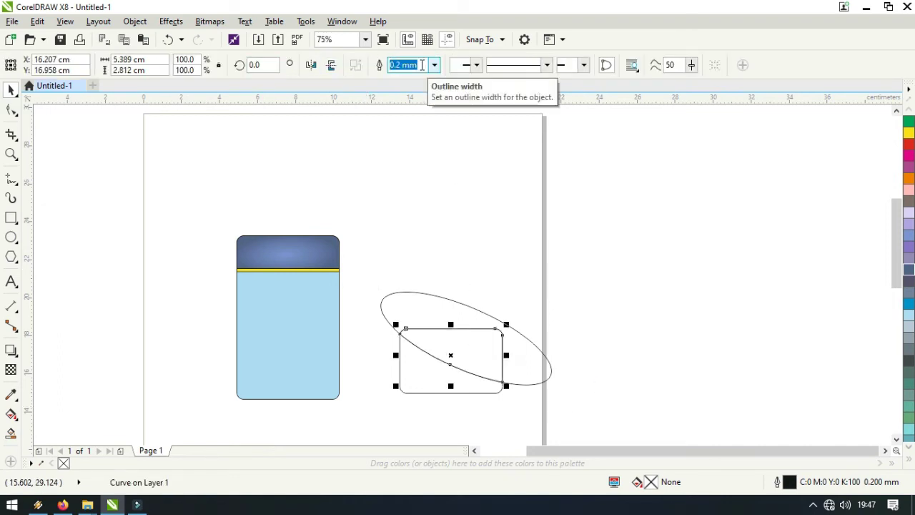
{"action": "left_click", "coordinate": [168, 40]}
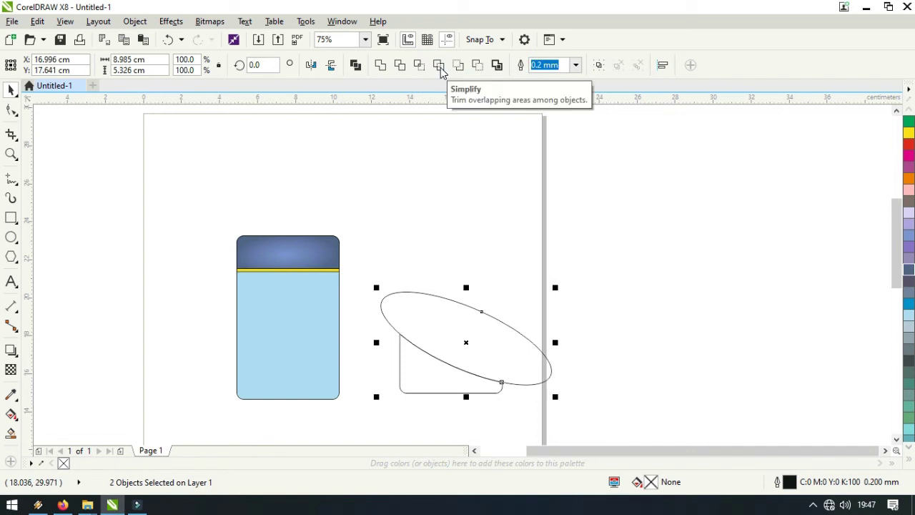
- Pull the trimmed curved piece away from the ellipse and delete the ellipse
{"action": "left_click_drag", "start_coordinate": [460, 316], "coordinate": [461, 218]}
{"action": "left_click", "coordinate": [443, 283]}
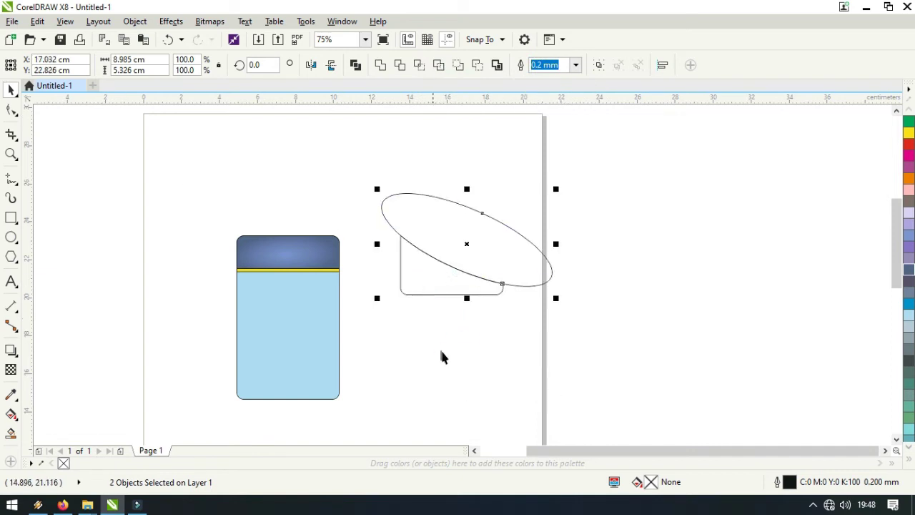
{"action": "left_click", "coordinate": [440, 349]}
{"action": "left_click_drag", "start_coordinate": [425, 274], "coordinate": [416, 376]}
{"action": "left_click", "coordinate": [480, 227]}
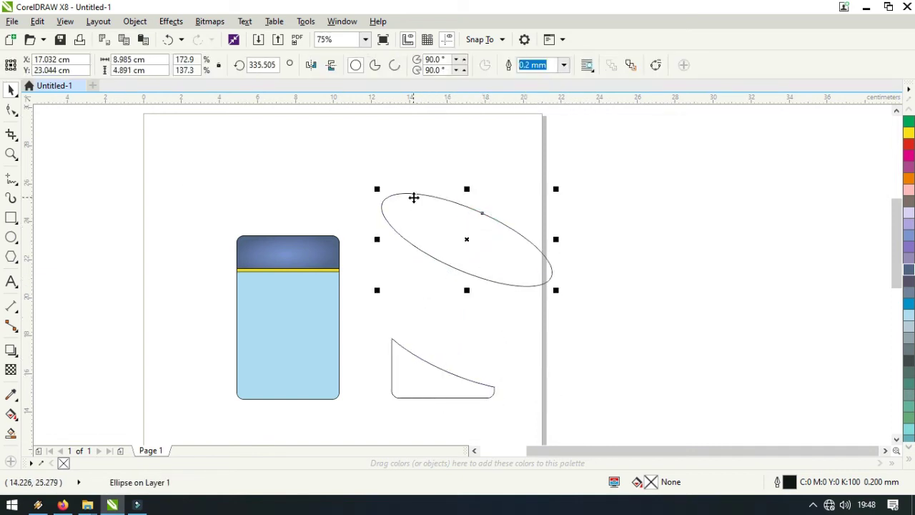
{"action": "key", "text": "Delete"}
- Fill the curved piece with dark blue C:60 M:40 Y:0 K:40 and move it onto the bottom of the card
{"action": "left_click", "coordinate": [447, 379]}
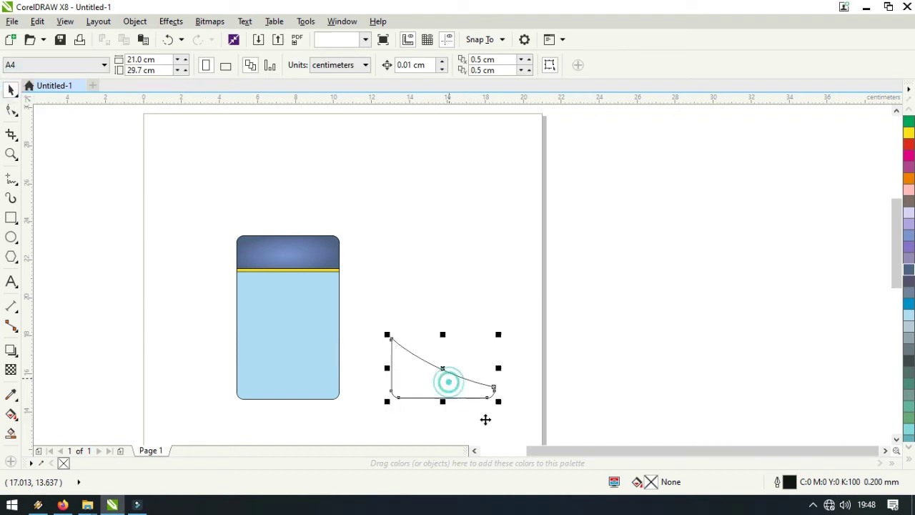
{"action": "left_click", "coordinate": [908, 271]}
{"action": "left_click_drag", "start_coordinate": [437, 381], "coordinate": [283, 381]}
- Reduce the curved piece's height to about 2.73 cm and align it flush with the card's lower edge and sides
{"action": "left_click", "coordinate": [11, 154]}
{"action": "left_click_drag", "start_coordinate": [198, 327], "coordinate": [418, 429]}
{"action": "key", "text": "space"}
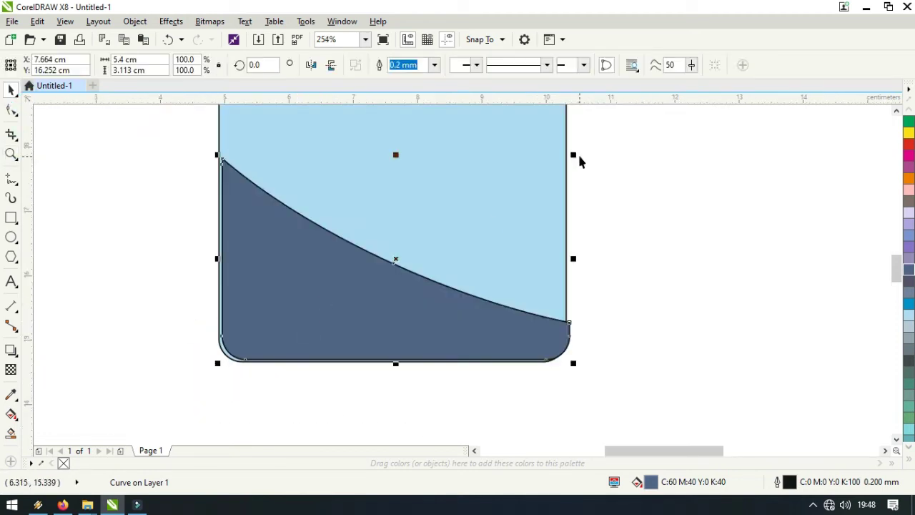
{"action": "left_click_drag", "start_coordinate": [395, 154], "coordinate": [393, 180]}
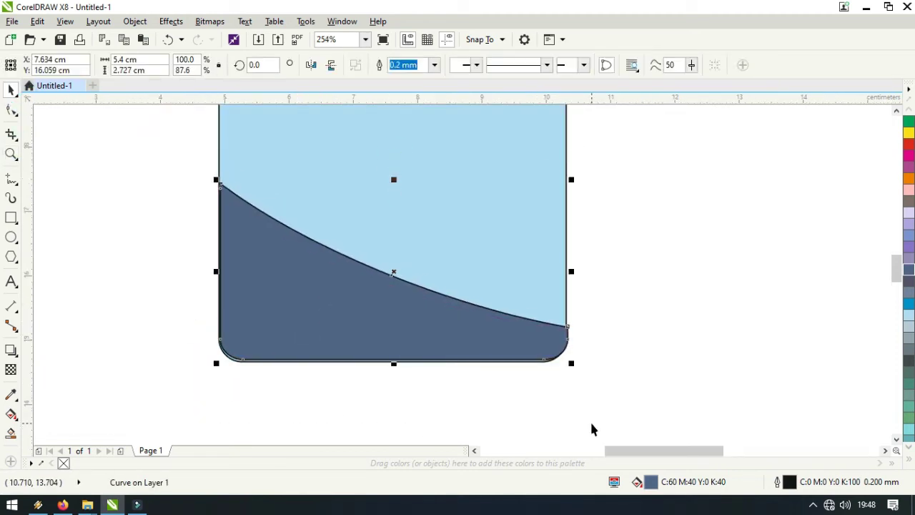
{"action": "left_click", "coordinate": [625, 280]}
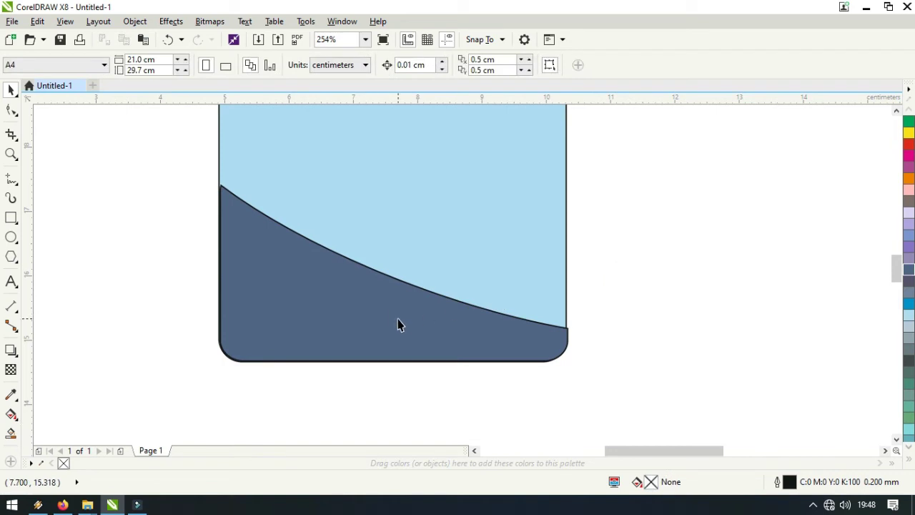
{"action": "left_click", "coordinate": [391, 309]}
{"action": "key", "text": "Escape"}
{"action": "left_click", "coordinate": [507, 329]}
{"action": "left_click", "coordinate": [652, 318]}
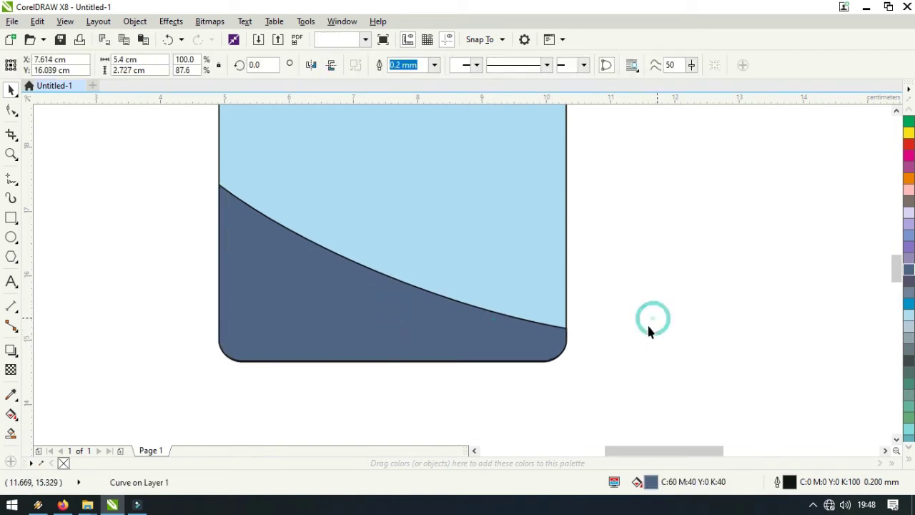
- Apply an elliptical fountain fill to the curved piece and widen its ellipse across the piece
{"action": "mouse_move", "coordinate": [896, 272]}
{"action": "left_mouse_down"}
{"action": "mouse_move", "coordinate": [892, 247]}
{"action": "mouse_move", "coordinate": [896, 275]}
{"action": "left_mouse_up"}
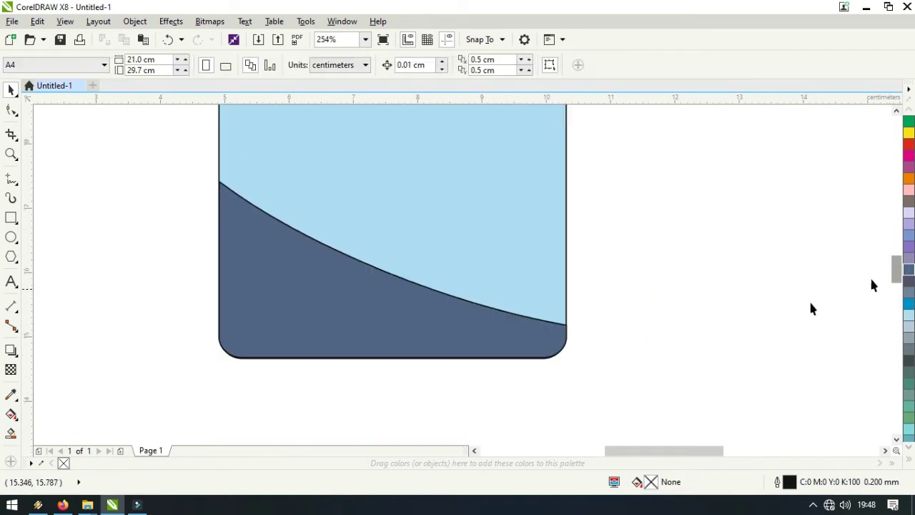
{"action": "left_click", "coordinate": [11, 414]}
{"action": "left_click", "coordinate": [265, 296]}
{"action": "left_click_drag", "start_coordinate": [260, 288], "coordinate": [410, 305]}
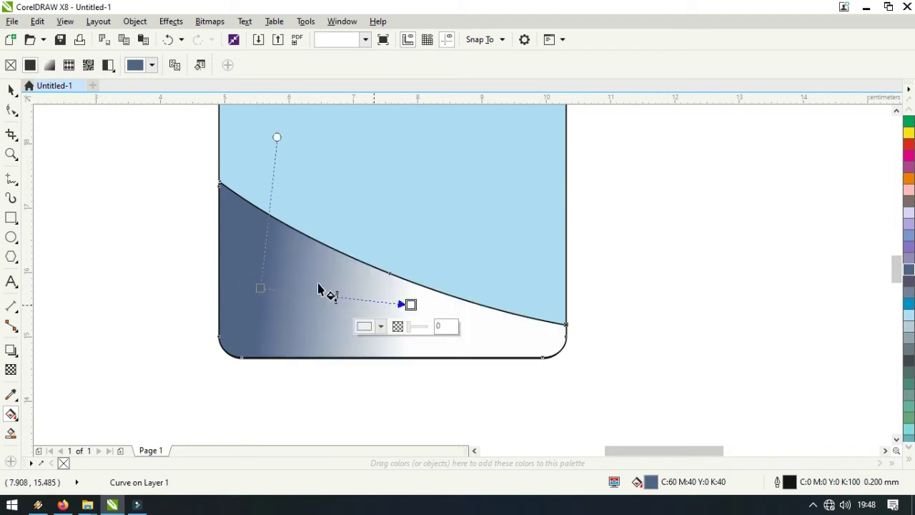
{"action": "left_click", "coordinate": [193, 65]}
{"action": "mouse_move", "coordinate": [336, 251]}
{"action": "left_mouse_down"}
{"action": "mouse_move", "coordinate": [310, 243]}
{"action": "mouse_move", "coordinate": [338, 246]}
{"action": "left_mouse_up"}
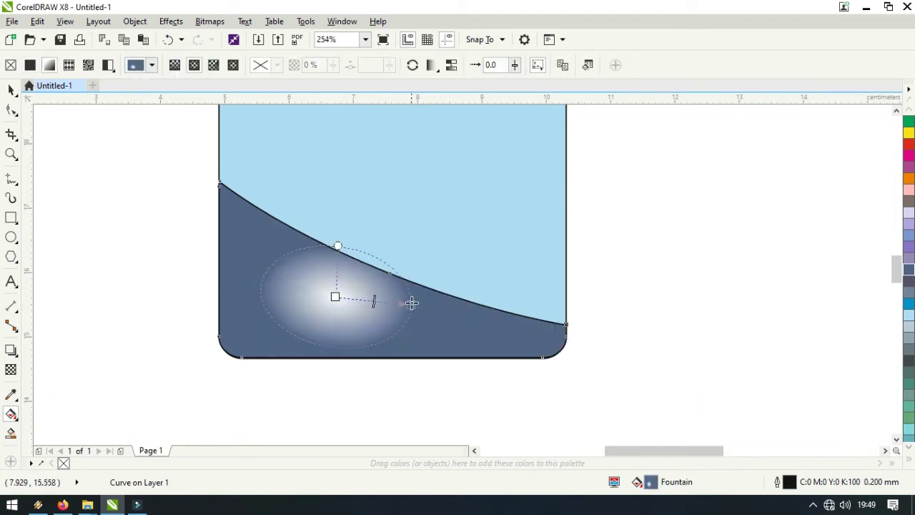
{"action": "left_click_drag", "start_coordinate": [411, 303], "coordinate": [481, 290]}
{"action": "left_click_drag", "start_coordinate": [323, 198], "coordinate": [333, 219]}
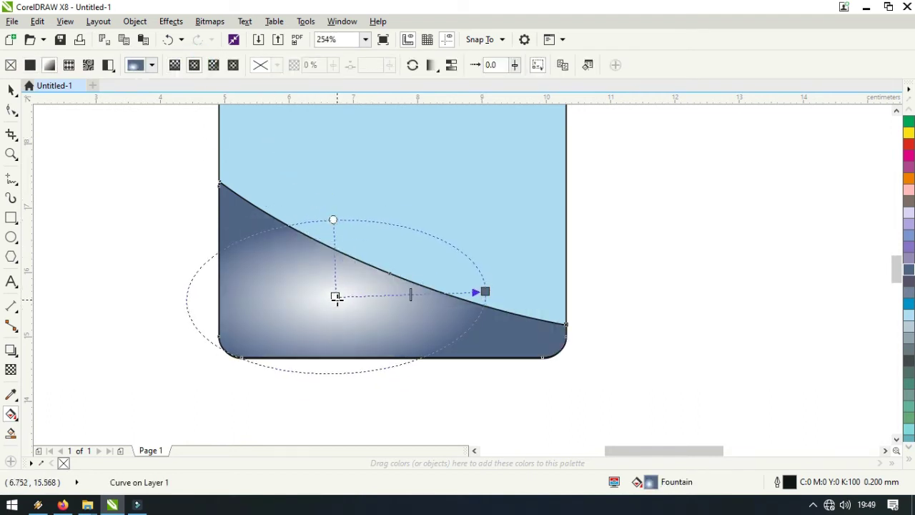
- Set the centre colour of the curved piece's fountain fill to light blue #7A95D1
{"action": "left_click", "coordinate": [335, 296]}
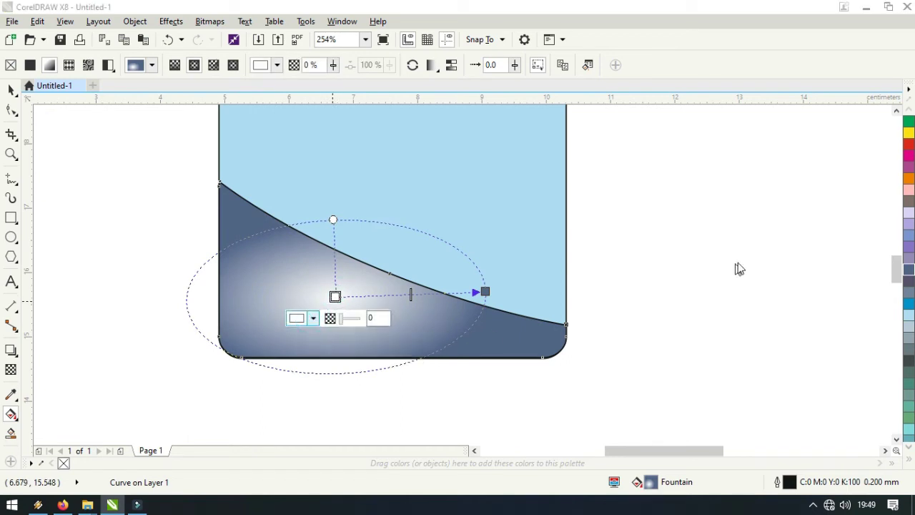
{"action": "left_click", "coordinate": [313, 318]}
{"action": "left_click", "coordinate": [341, 352]}
{"action": "left_click", "coordinate": [908, 235]}
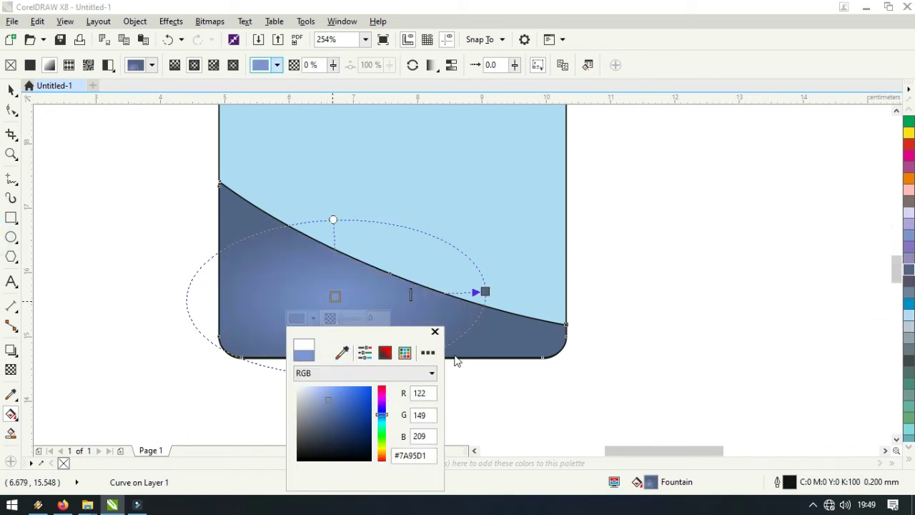
- Move the fountain fill's centre lower in the curved piece and adjust its extent and tilt to follow the curve
{"action": "left_click", "coordinate": [482, 292]}
{"action": "left_click_drag", "start_coordinate": [482, 292], "coordinate": [488, 306]}
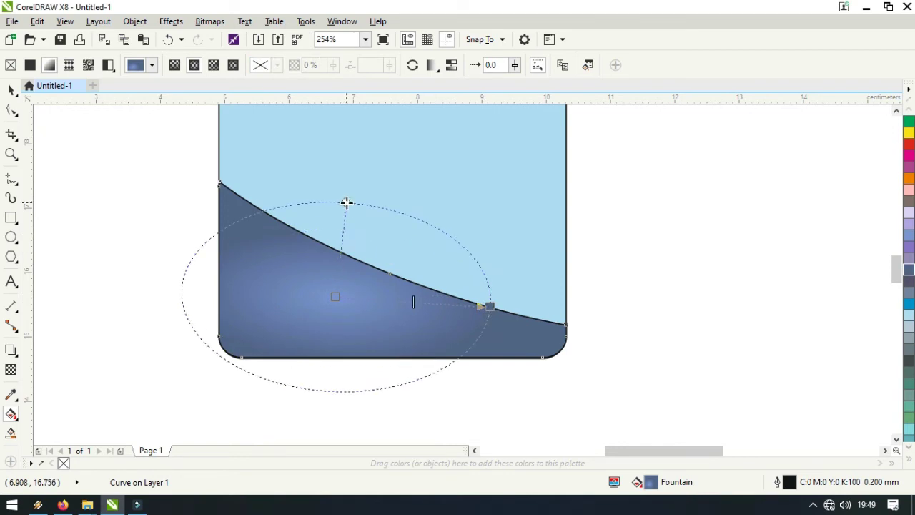
{"action": "left_click_drag", "start_coordinate": [346, 202], "coordinate": [348, 206]}
{"action": "left_click", "coordinate": [340, 298]}
{"action": "left_click_drag", "start_coordinate": [340, 298], "coordinate": [403, 320]}
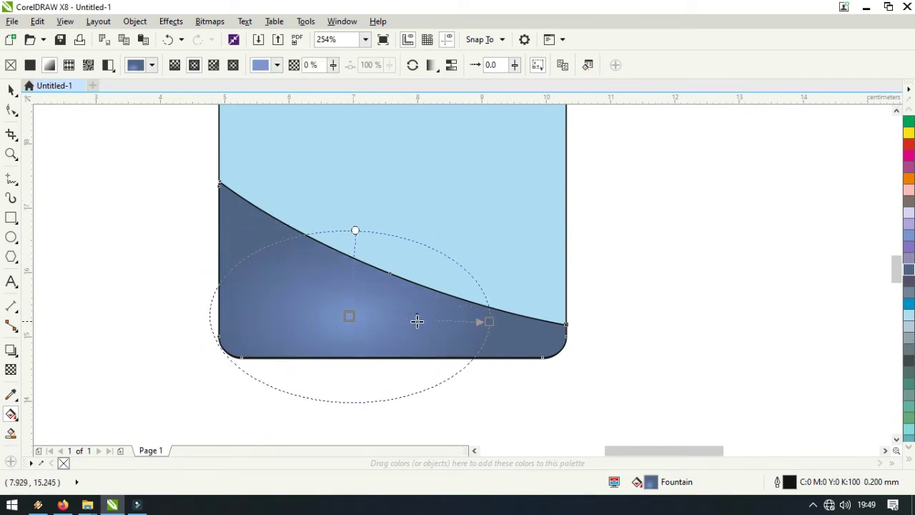
{"action": "left_click", "coordinate": [416, 321]}
{"action": "mouse_move", "coordinate": [355, 230]}
{"action": "left_mouse_down"}
{"action": "mouse_move", "coordinate": [357, 245]}
{"action": "mouse_move", "coordinate": [350, 240]}
{"action": "left_mouse_up"}
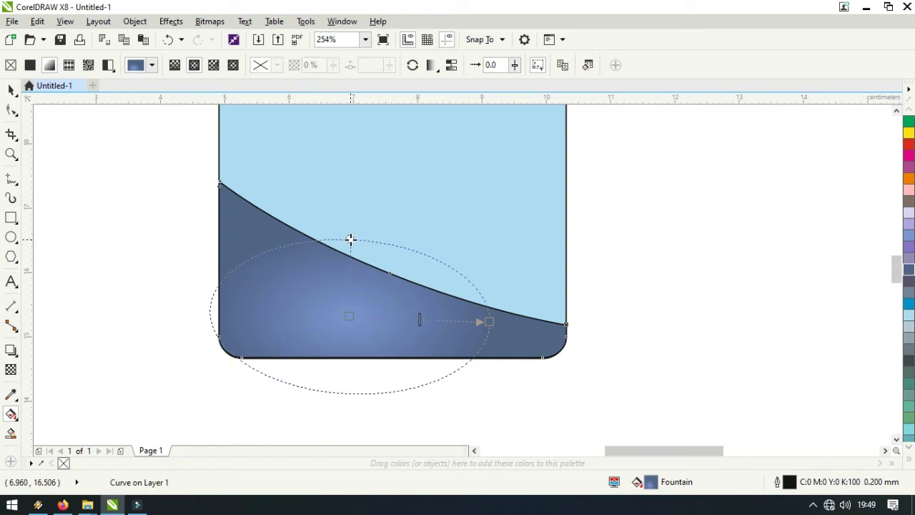
{"action": "left_click_drag", "start_coordinate": [488, 321], "coordinate": [492, 347]}
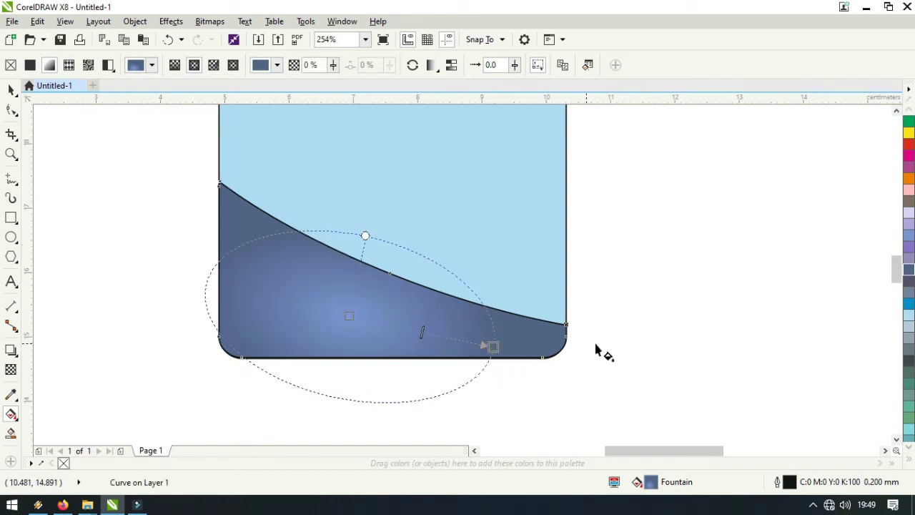
{"action": "left_click", "coordinate": [595, 349]}
- Place a copy of the curved blue piece beside the card and fill it red (C:0 M:100 Y:100 K:0)
{"action": "key", "text": "F3"}
{"action": "left_click_drag", "start_coordinate": [897, 243], "coordinate": [897, 260]}
{"action": "left_click", "coordinate": [11, 89]}
{"action": "left_click", "coordinate": [11, 154]}
{"action": "left_click_drag", "start_coordinate": [213, 261], "coordinate": [389, 346]}
{"action": "key", "text": "space"}
{"action": "left_click", "coordinate": [264, 273]}
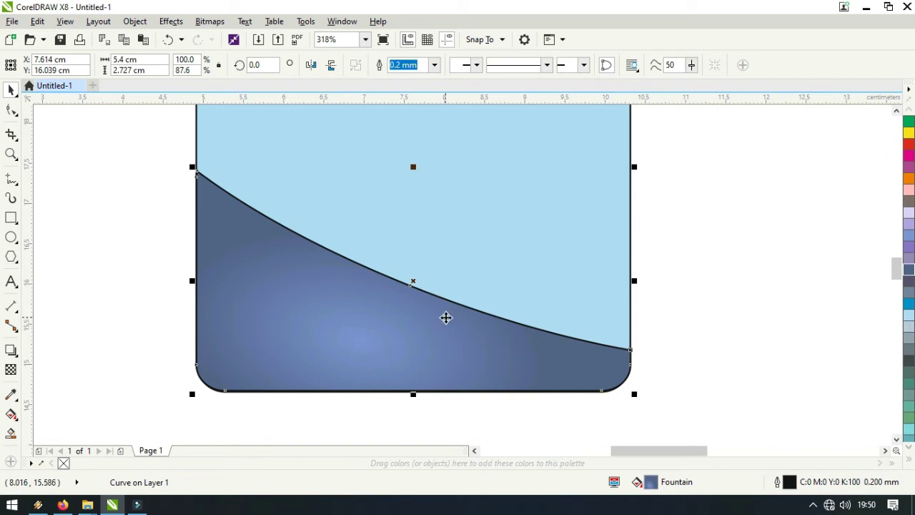
{"action": "left_click", "coordinate": [767, 409]}
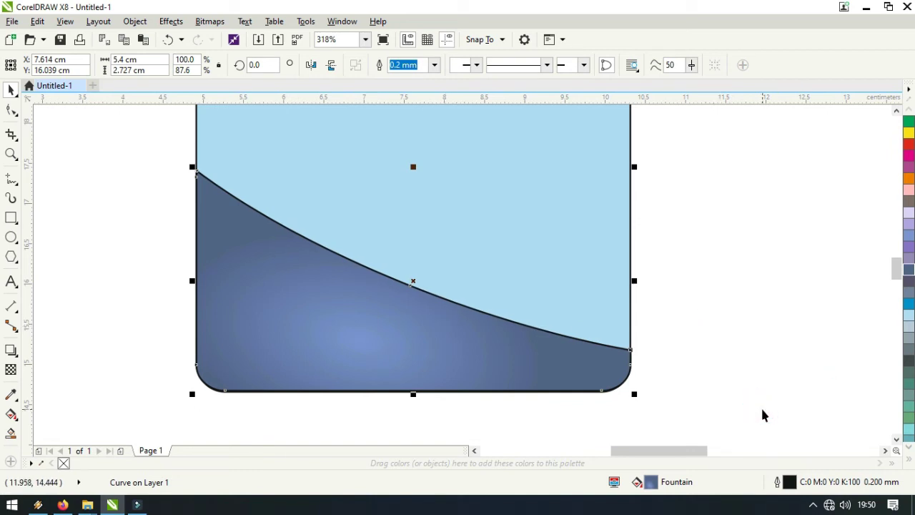
{"action": "scroll", "coordinate": [761, 410], "scroll_direction": "down", "scroll_amount": 2}
{"action": "left_click_drag", "start_coordinate": [686, 451], "coordinate": [723, 451]}
{"action": "scroll", "coordinate": [723, 451], "scroll_direction": "down", "scroll_amount": 2}
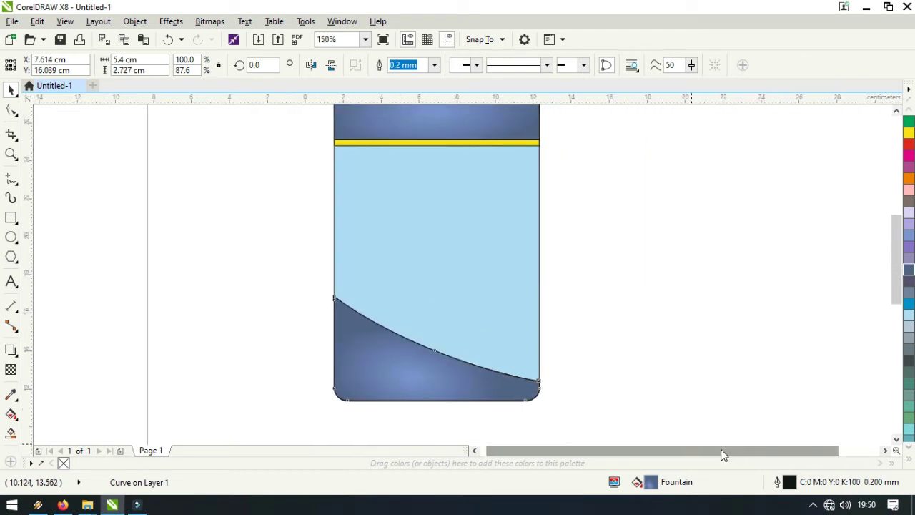
{"action": "left_click_drag", "start_coordinate": [436, 321], "coordinate": [600, 311]}
{"action": "scroll", "coordinate": [612, 378], "scroll_direction": "up", "scroll_amount": 2}
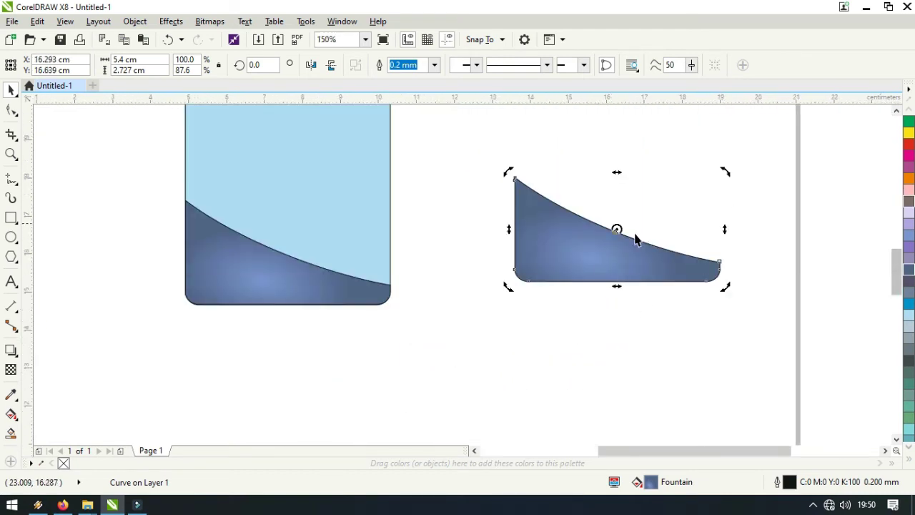
{"action": "left_click", "coordinate": [909, 145]}
- Move the red copy onto the lower part of the card and bring the blue curved piece forward one level
{"action": "left_click_drag", "start_coordinate": [582, 250], "coordinate": [344, 288]}
{"action": "left_click", "coordinate": [316, 286]}
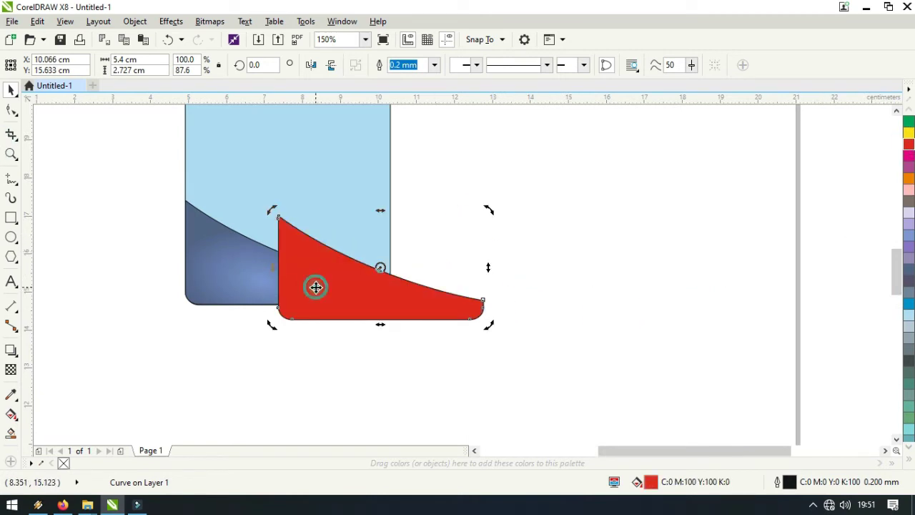
{"action": "left_click", "coordinate": [317, 280]}
{"action": "right_click", "coordinate": [233, 262]}
{"action": "mouse_move", "coordinate": [363, 346]}
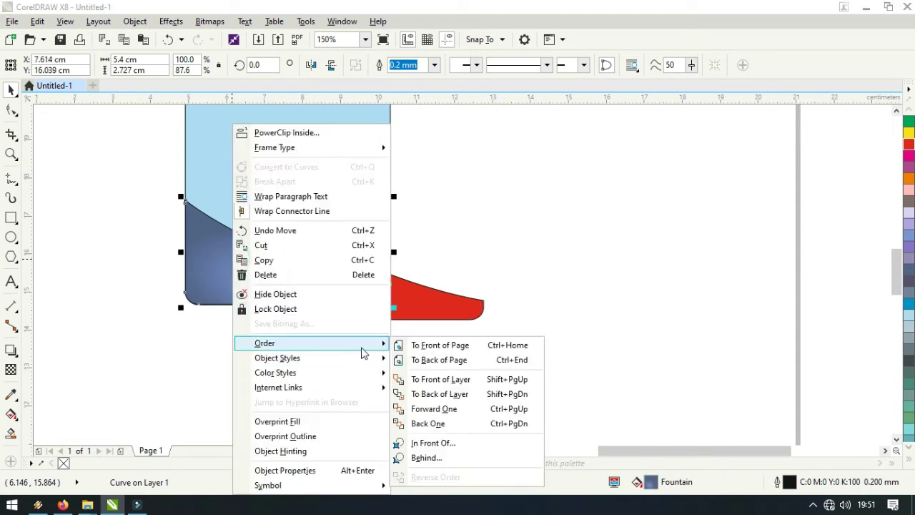
{"action": "left_click", "coordinate": [436, 408]}
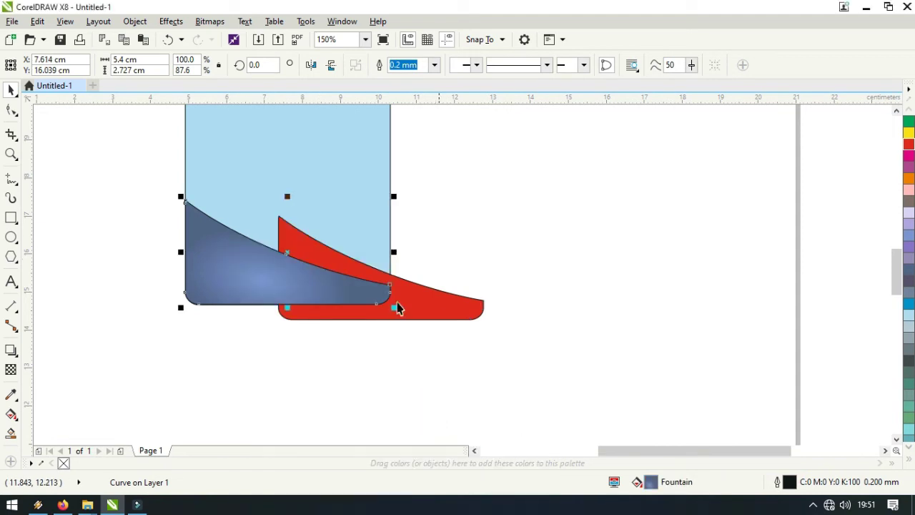
- Align the red copy with the card's sides slightly above the blue piece to form a narrow curved red band
{"action": "left_click_drag", "start_coordinate": [398, 306], "coordinate": [351, 288]}
{"action": "scroll", "coordinate": [493, 320], "scroll_direction": "up", "scroll_amount": 1}
{"action": "left_click_drag", "start_coordinate": [675, 451], "coordinate": [641, 457]}
{"action": "left_click", "coordinate": [895, 111]}
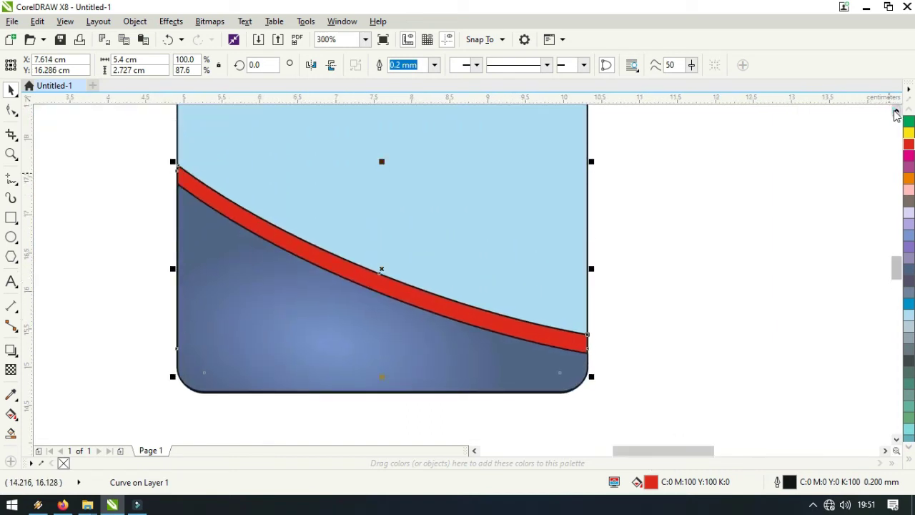
- Lower the red curved copy in small increments until only a thin red band shows above the blue footer
{"action": "key", "text": "Down"}
{"action": "key", "text": "Down"}
{"action": "key", "text": "Down"}
{"action": "key", "text": "Down"}
{"action": "key", "text": "Down"}
{"action": "key", "text": "Down"}
{"action": "key", "text": "Down"}
{"action": "key", "text": "Down"}
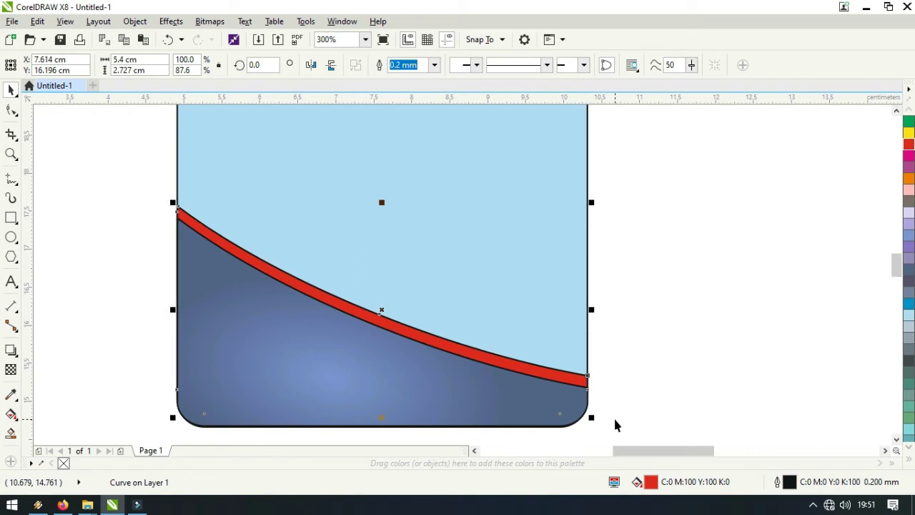
{"action": "key", "text": "Down"}
{"action": "key", "text": "Down"}
{"action": "key", "text": "Down"}
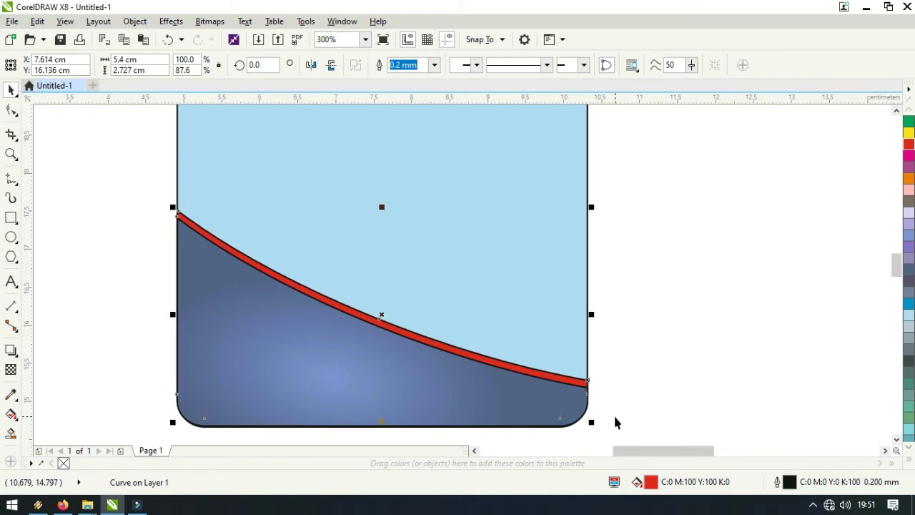
{"action": "left_click", "coordinate": [615, 421]}
- Remove the outlines from the blue curved footer piece and the light blue card body by setting their outline width to None
{"action": "scroll", "coordinate": [666, 371], "scroll_direction": "down", "scroll_amount": 2}
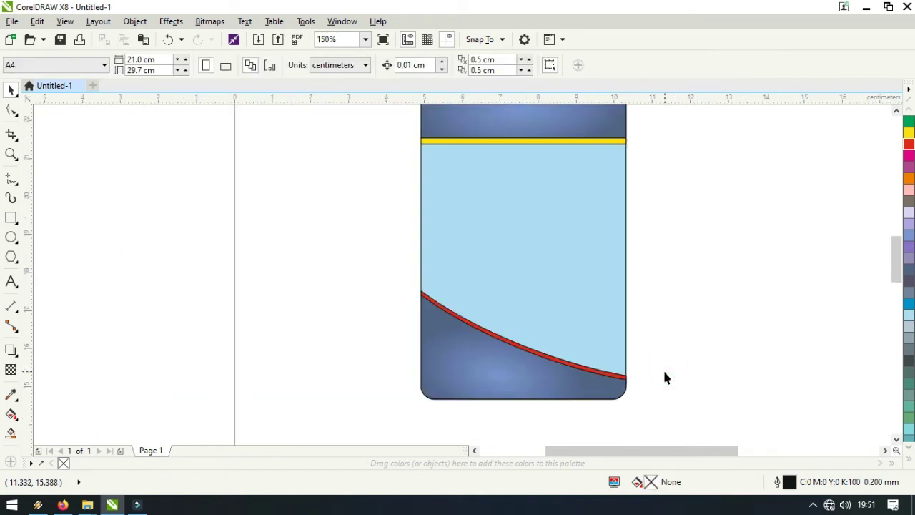
{"action": "left_click", "coordinate": [886, 451]}
{"action": "left_click_drag", "start_coordinate": [737, 451], "coordinate": [779, 450]}
{"action": "scroll", "coordinate": [823, 345], "scroll_direction": "down", "scroll_amount": 1}
{"action": "scroll", "coordinate": [789, 449], "scroll_direction": "up", "scroll_amount": 1}
{"action": "left_click", "coordinate": [895, 439]}
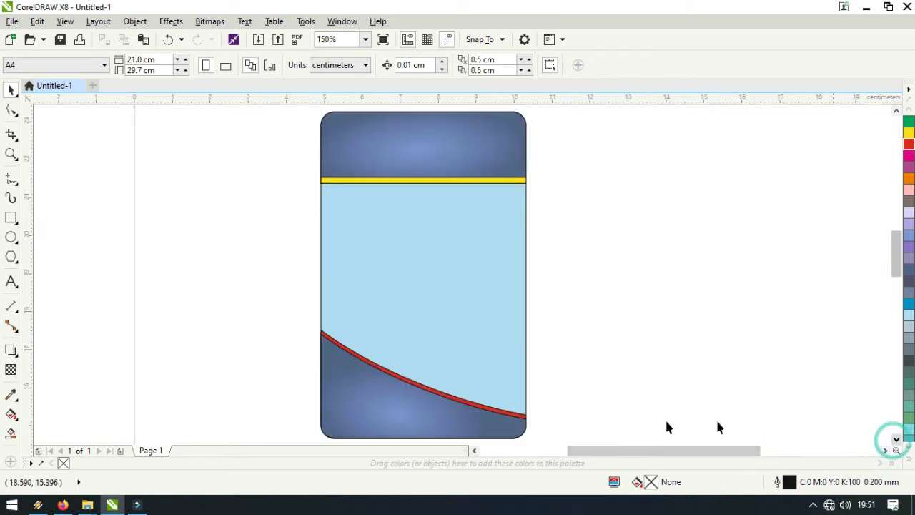
{"action": "left_click", "coordinate": [371, 374]}
{"action": "left_click", "coordinate": [435, 66]}
{"action": "left_click", "coordinate": [434, 65]}
{"action": "left_click", "coordinate": [400, 79]}
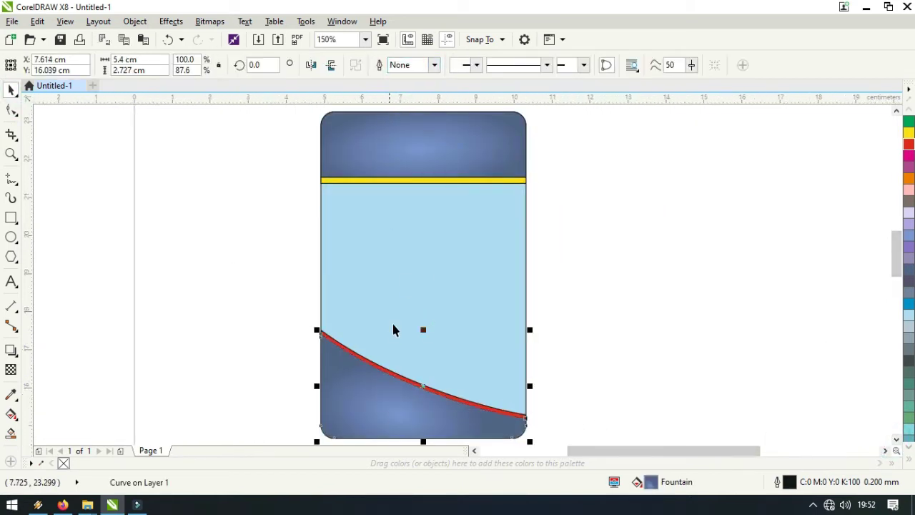
{"action": "left_click", "coordinate": [394, 329]}
{"action": "left_click", "coordinate": [641, 65]}
{"action": "left_click", "coordinate": [606, 76]}
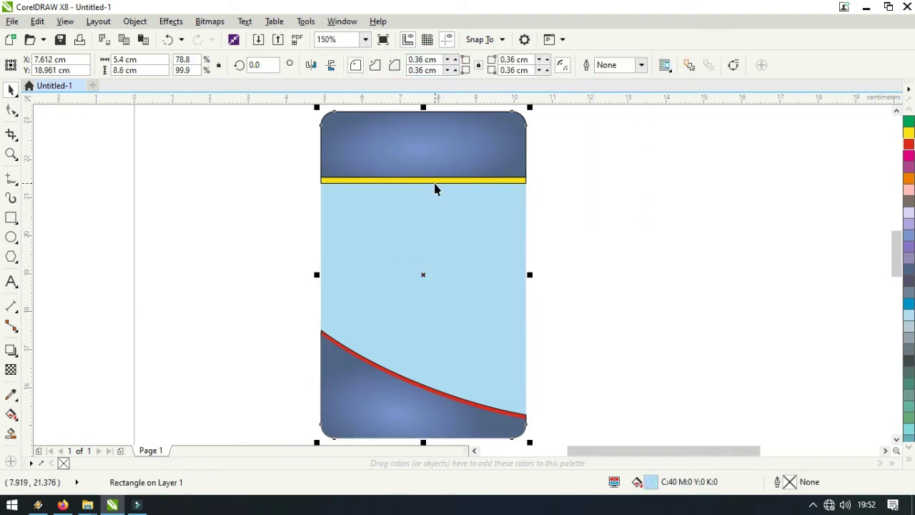
- Set the outline width of the yellow strip and the red curved band to None
{"action": "left_click", "coordinate": [435, 181]}
{"action": "left_click", "coordinate": [641, 65]}
{"action": "left_click", "coordinate": [606, 72]}
{"action": "left_click", "coordinate": [382, 366]}
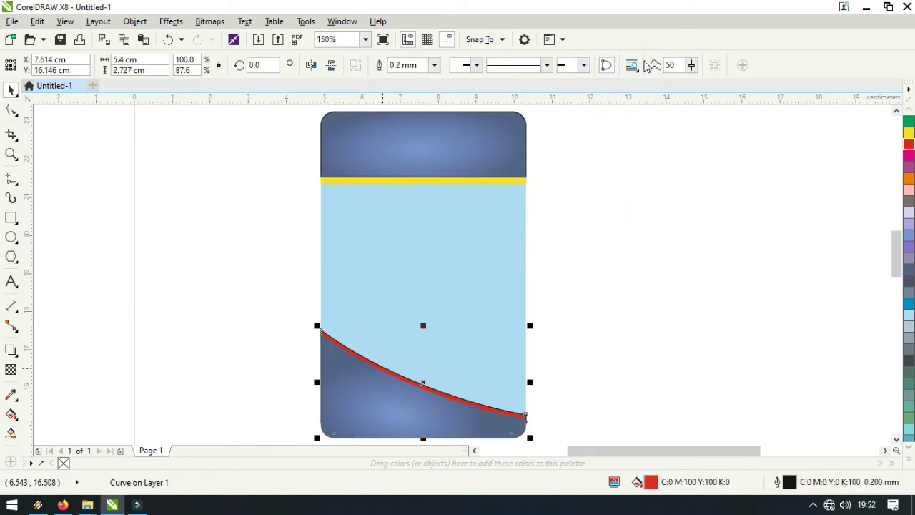
{"action": "left_click", "coordinate": [434, 65]}
{"action": "left_click", "coordinate": [400, 76]}
{"action": "left_click", "coordinate": [37, 504]}
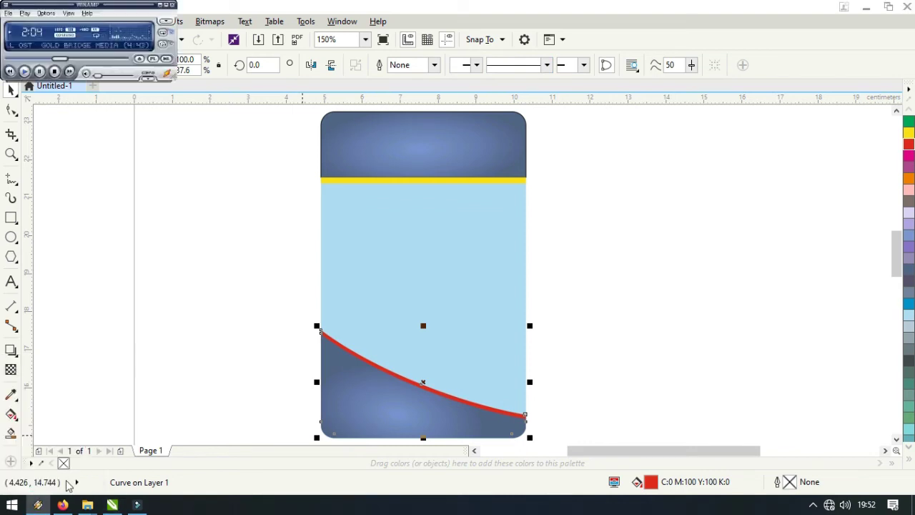
{"action": "left_click", "coordinate": [161, 6]}
{"action": "left_click", "coordinate": [568, 217]}
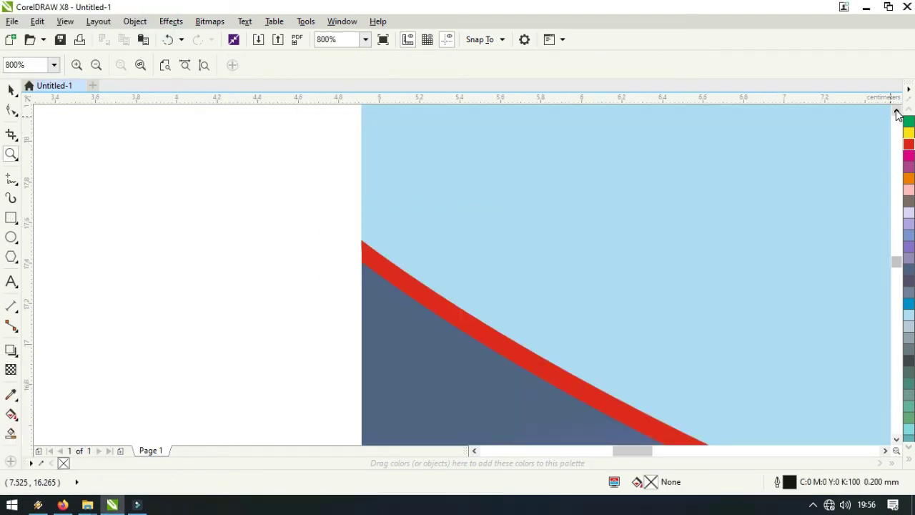
{"action": "left_click", "coordinate": [897, 111]}
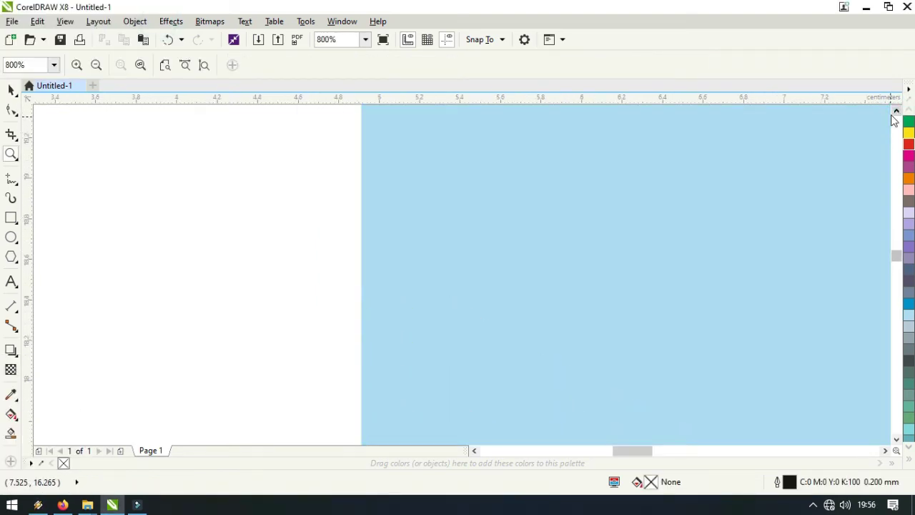
{"action": "scroll", "coordinate": [890, 117], "scroll_direction": "down", "scroll_amount": 2}
{"action": "left_click_drag", "start_coordinate": [561, 451], "coordinate": [656, 451]}
{"action": "scroll", "coordinate": [666, 431], "scroll_direction": "down", "scroll_amount": 1}
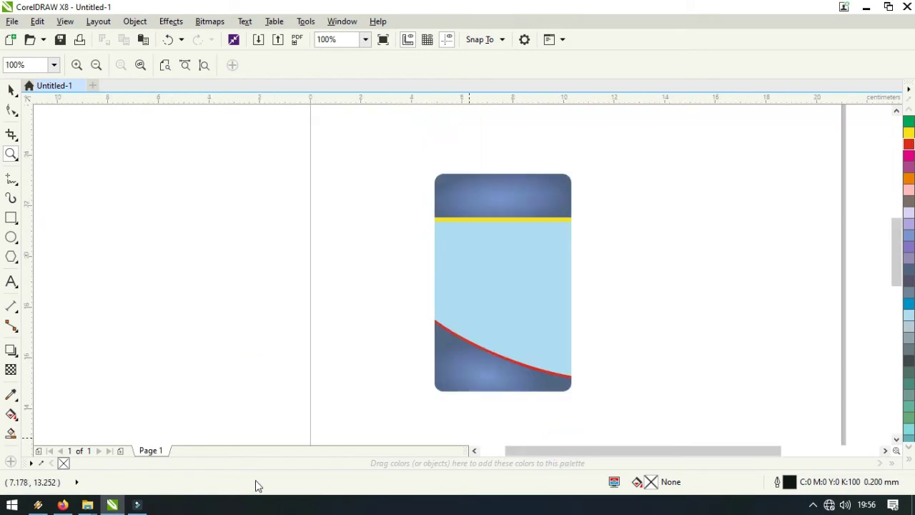
- Bring the image Logo-1.png from the Youtube Videos folder onto the page beside the card
{"action": "left_click", "coordinate": [18, 89]}
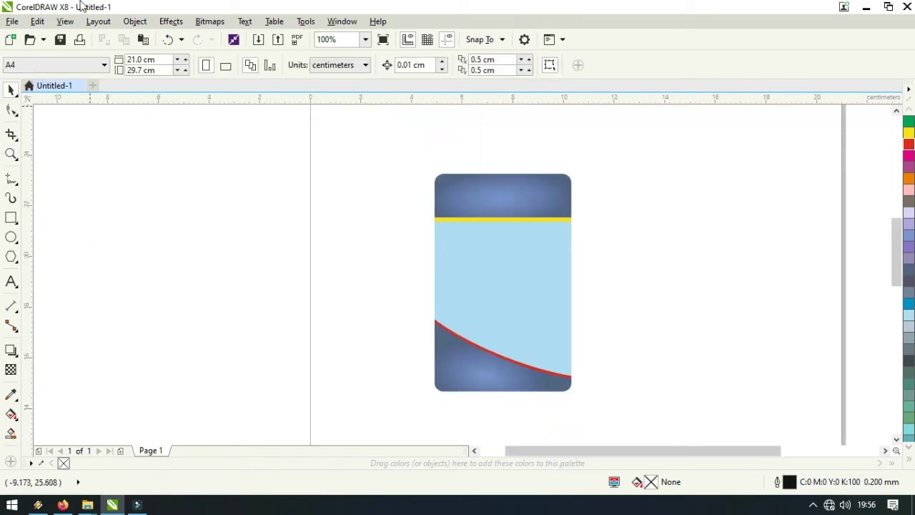
{"action": "left_click", "coordinate": [87, 505]}
{"action": "left_click", "coordinate": [224, 468]}
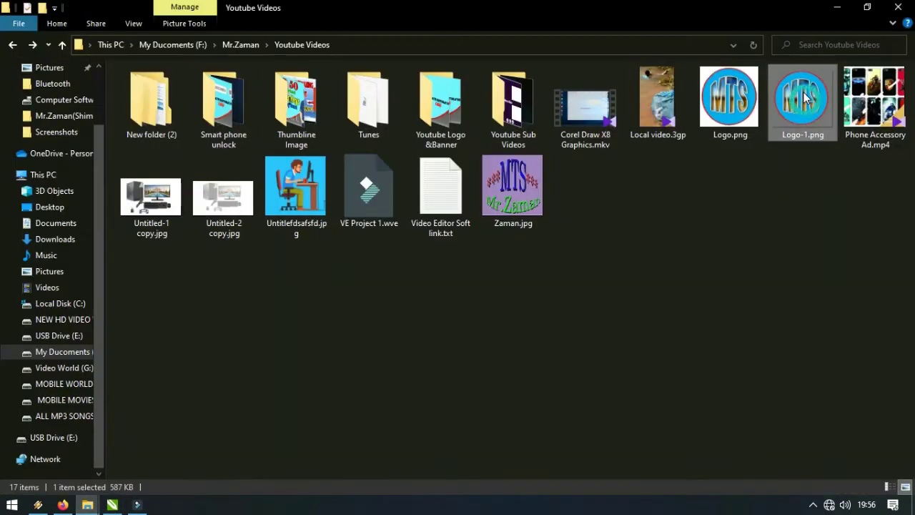
{"action": "left_click_drag", "start_coordinate": [802, 100], "coordinate": [232, 227]}
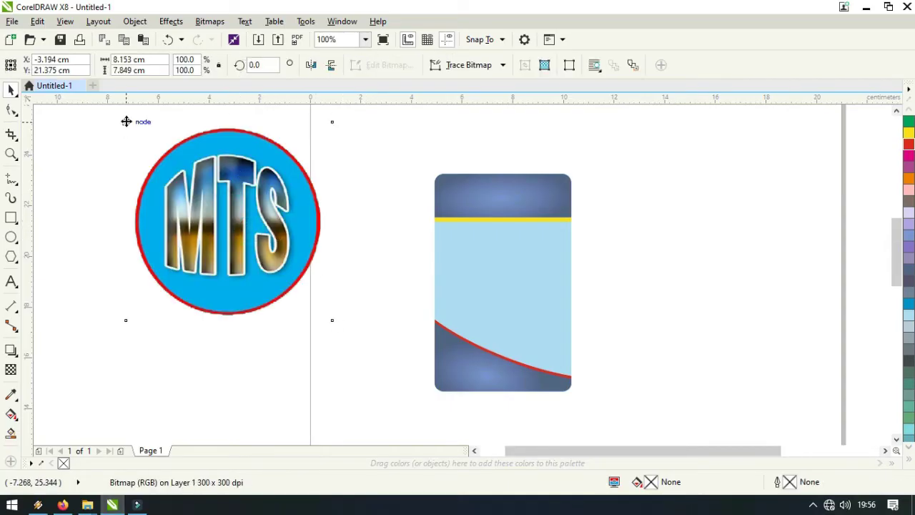
- Scale the logo down to about 1.64 × 1.58 cm and place it at the left end of the card's blue header
{"action": "left_click_drag", "start_coordinate": [230, 195], "coordinate": [717, 255]}
{"action": "left_click_drag", "start_coordinate": [820, 381], "coordinate": [459, 200]}
{"action": "left_click", "coordinate": [19, 154]}
{"action": "left_click_drag", "start_coordinate": [433, 146], "coordinate": [469, 232]}
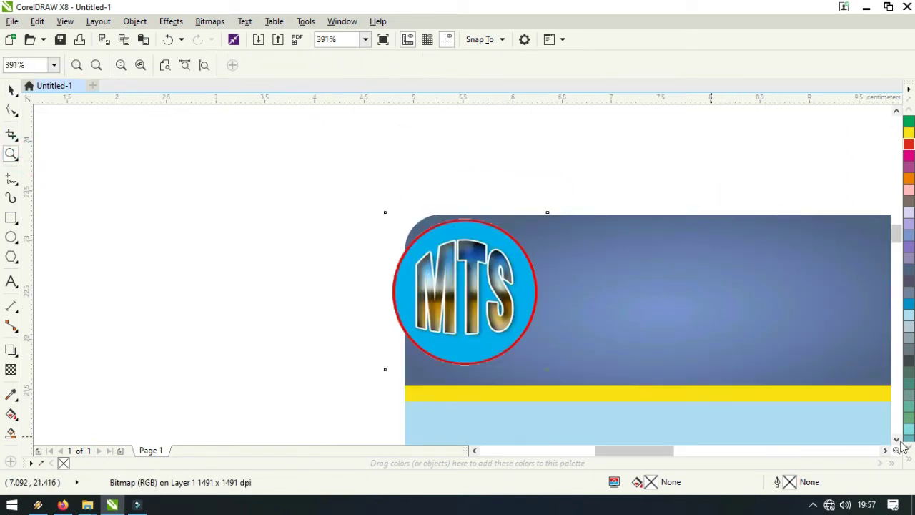
{"action": "left_click", "coordinate": [898, 441]}
{"action": "left_click_drag", "start_coordinate": [658, 452], "coordinate": [674, 453]}
{"action": "left_click", "coordinate": [10, 90]}
{"action": "left_click_drag", "start_coordinate": [297, 239], "coordinate": [338, 249]}
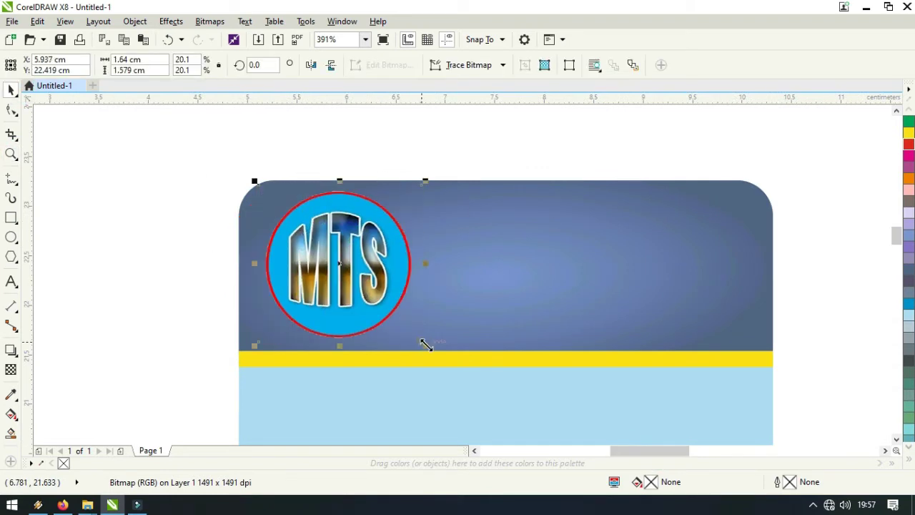
- Fine-tune the logo to a slightly smaller size and nudge it left within the header
{"action": "left_click_drag", "start_coordinate": [428, 346], "coordinate": [405, 326]}
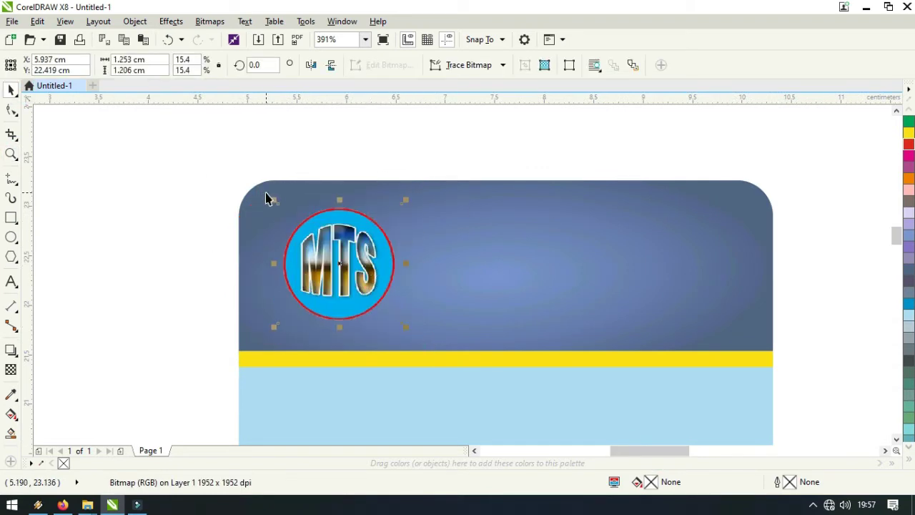
{"action": "left_click_drag", "start_coordinate": [272, 198], "coordinate": [256, 194]}
{"action": "key", "text": "Left"}
{"action": "key", "text": "Left"}
{"action": "key", "text": "Left"}
{"action": "key", "text": "Left"}
{"action": "key", "text": "Left"}
{"action": "key", "text": "Left"}
{"action": "key", "text": "Left"}
{"action": "key", "text": "Left"}
{"action": "key", "text": "Left"}
{"action": "key", "text": "Left"}
{"action": "left_click", "coordinate": [845, 339]}
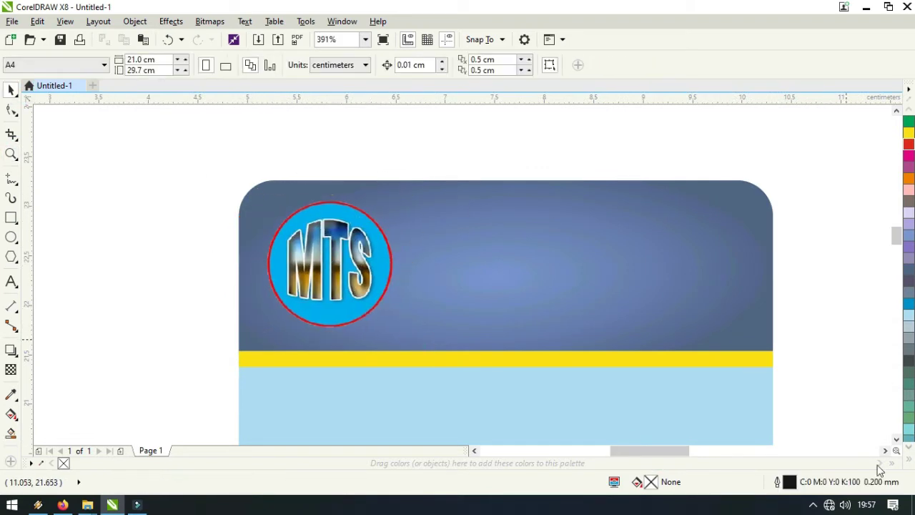
- Add the 24 pt Arial text "COMPANEY" on the blank page area to the right of the card
{"action": "key", "text": "F3"}
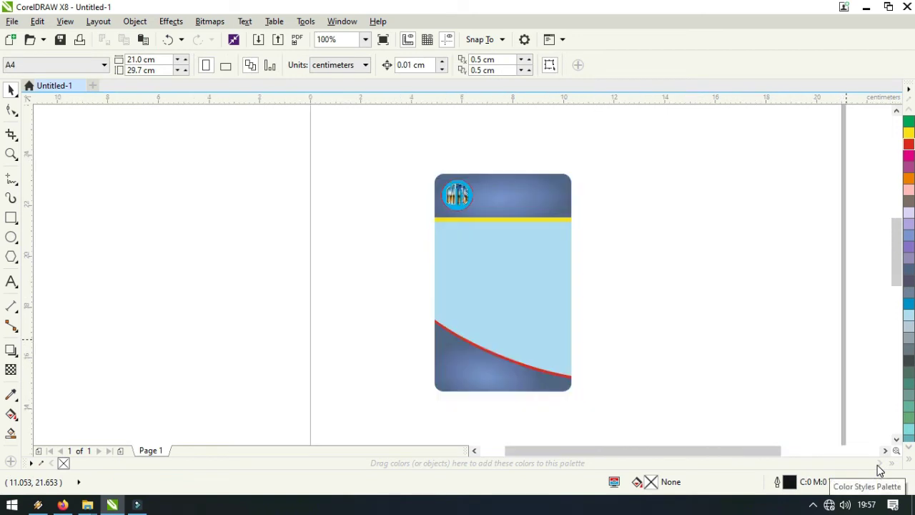
{"action": "left_click", "coordinate": [11, 281]}
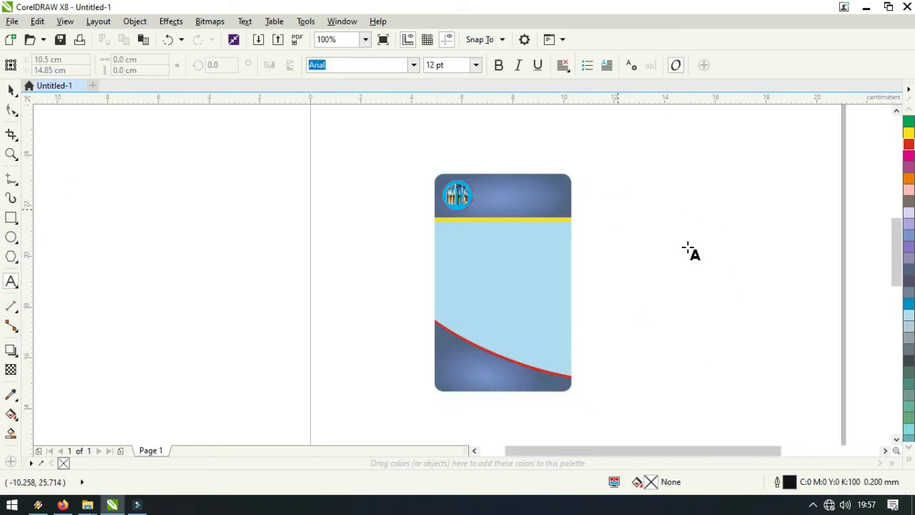
{"action": "left_click", "coordinate": [618, 201]}
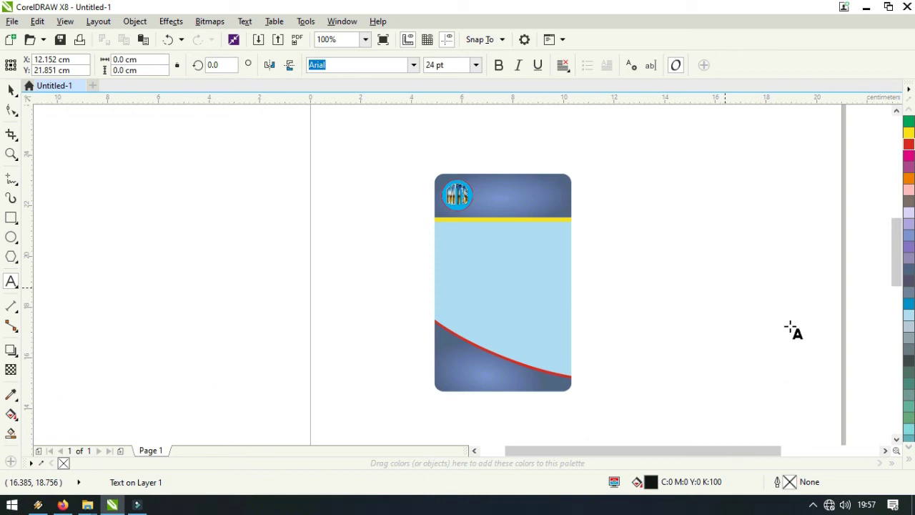
{"action": "left_click", "coordinate": [728, 450]}
{"action": "left_click_drag", "start_coordinate": [728, 451], "coordinate": [745, 453]}
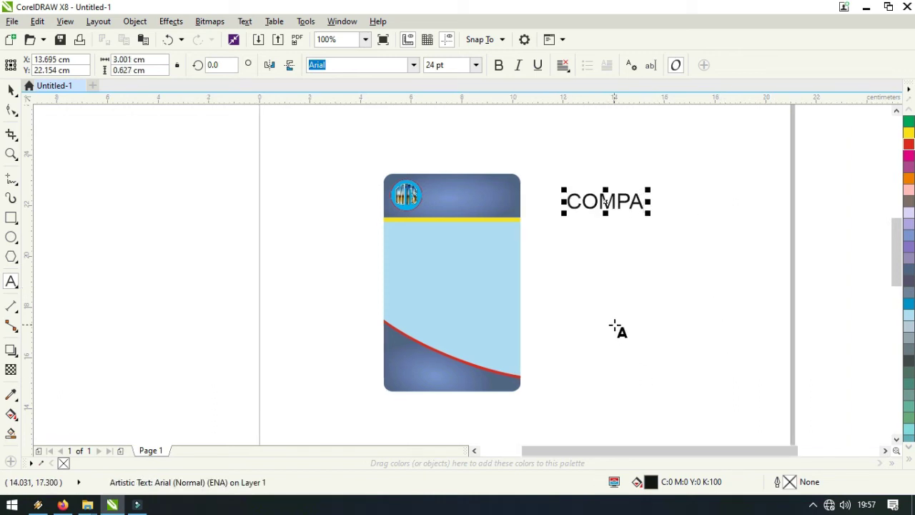
{"action": "type", "text": "NEY"}
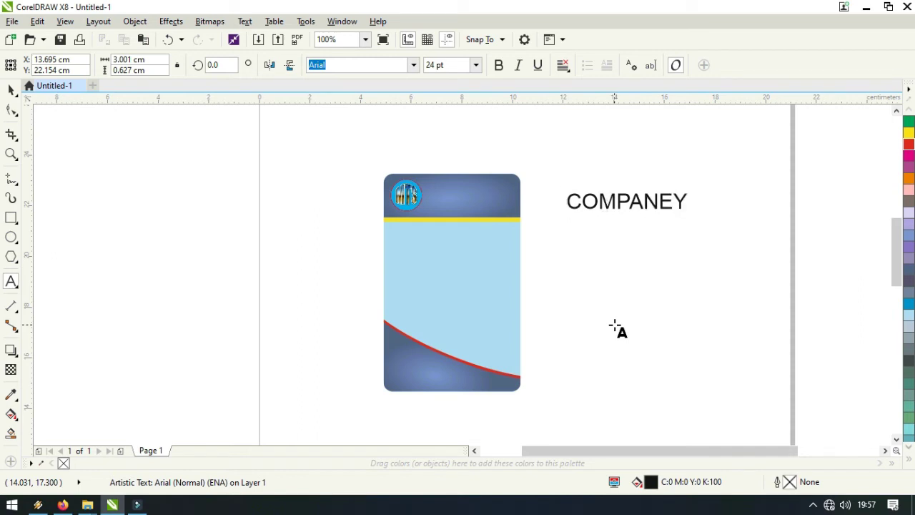
- Replace the wording beside the card with "NAME OF INSTITUTION"
{"action": "key", "text": "BackSpace"}
{"action": "key", "text": "BackSpace"}
{"action": "key", "text": "BackSpace"}
{"action": "key", "text": "BackSpace"}
{"action": "key", "text": "BackSpace"}
{"action": "key", "text": "BackSpace"}
{"action": "key", "text": "BackSpace"}
{"action": "key", "text": "BackSpace"}
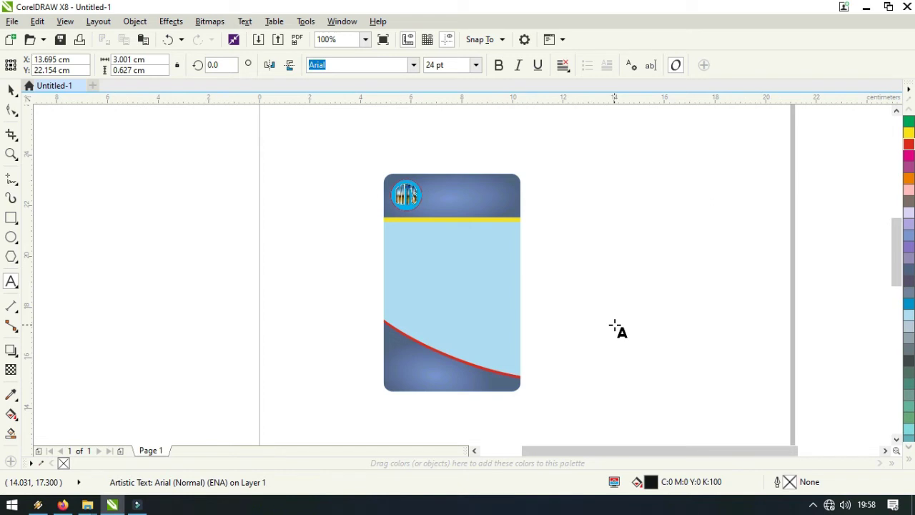
{"action": "type", "text": "NAME"}
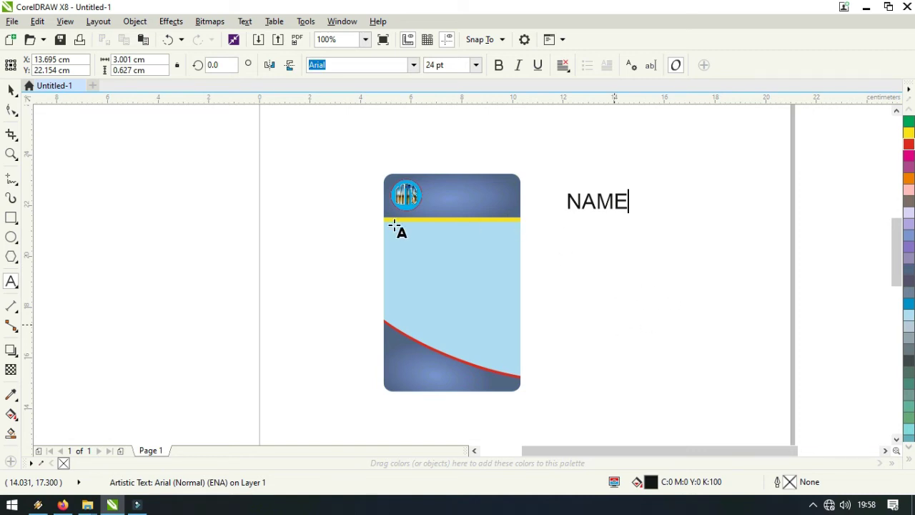
{"action": "type", "text": "OF INSTITUTION"}
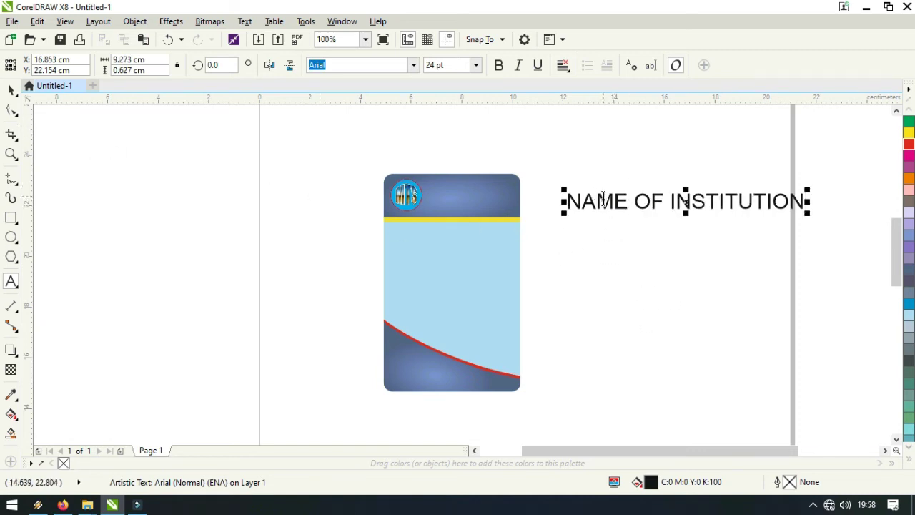
- Change the font of the whole "NAME OF INSTITUTION" text to Bernard MT
{"action": "key", "text": "ctrl+a"}
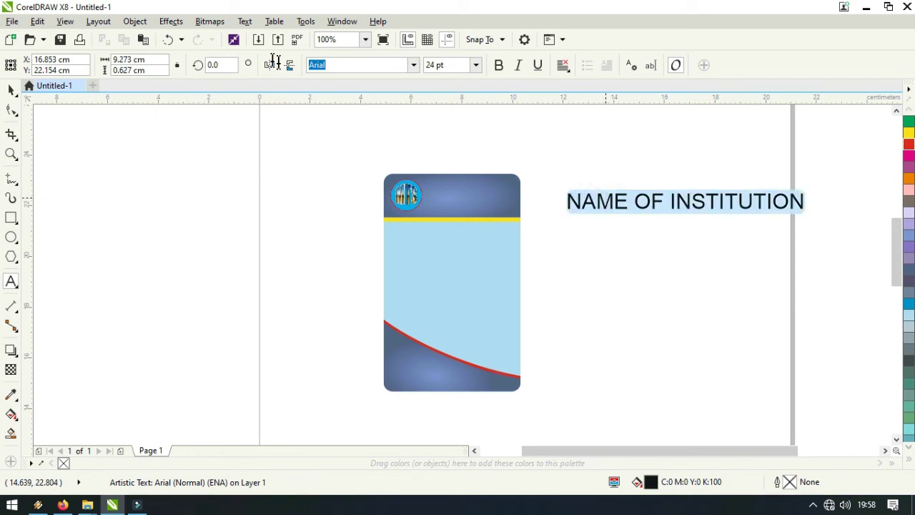
{"action": "left_click", "coordinate": [375, 67]}
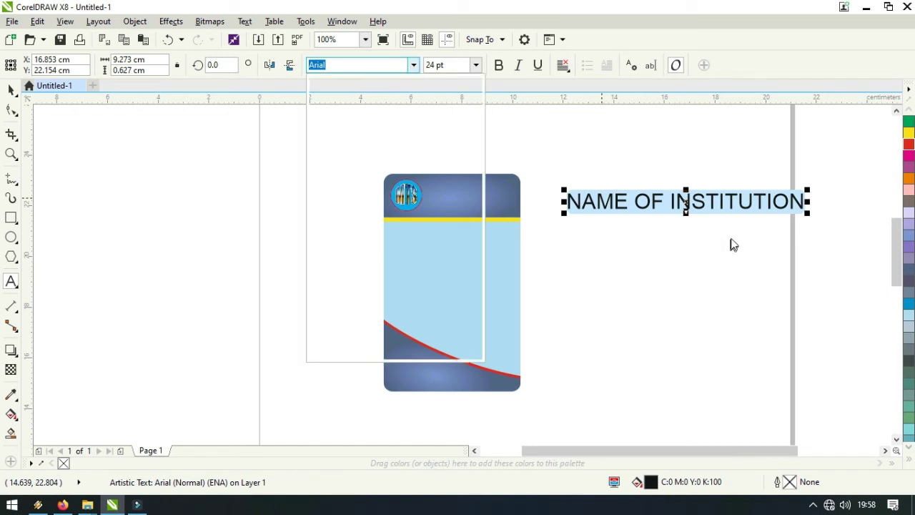
{"action": "left_click", "coordinate": [502, 301]}
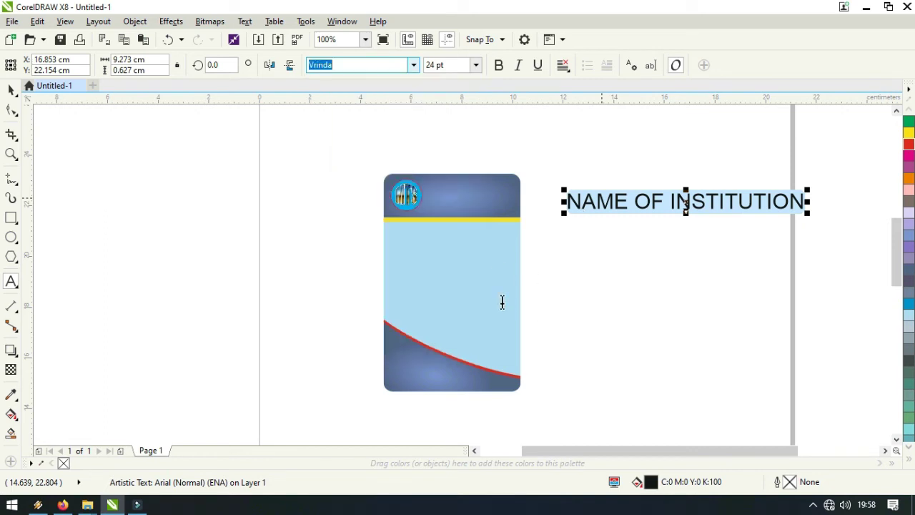
{"action": "left_click", "coordinate": [414, 65]}
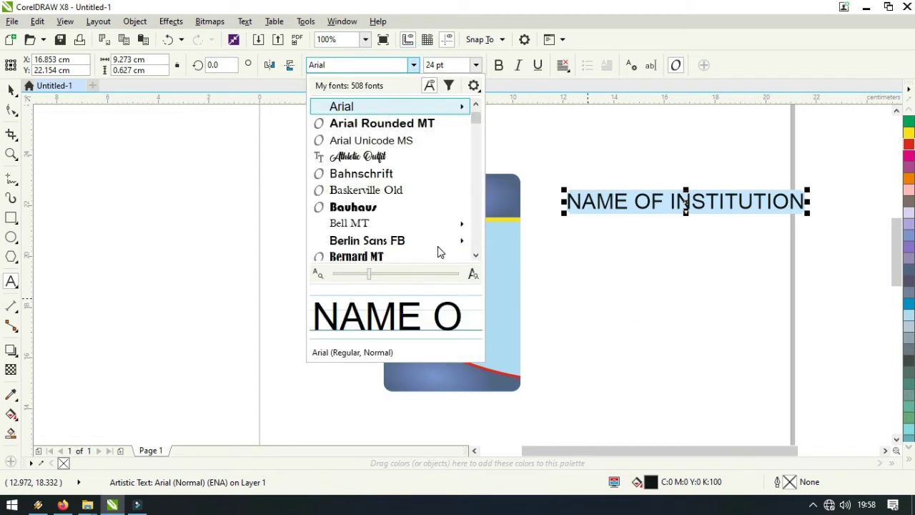
{"action": "left_click", "coordinate": [475, 258]}
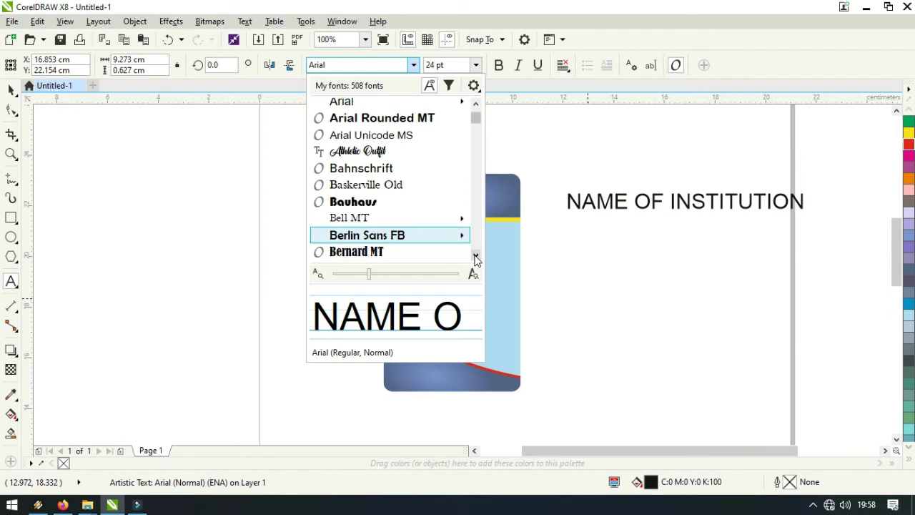
{"action": "left_click", "coordinate": [359, 241]}
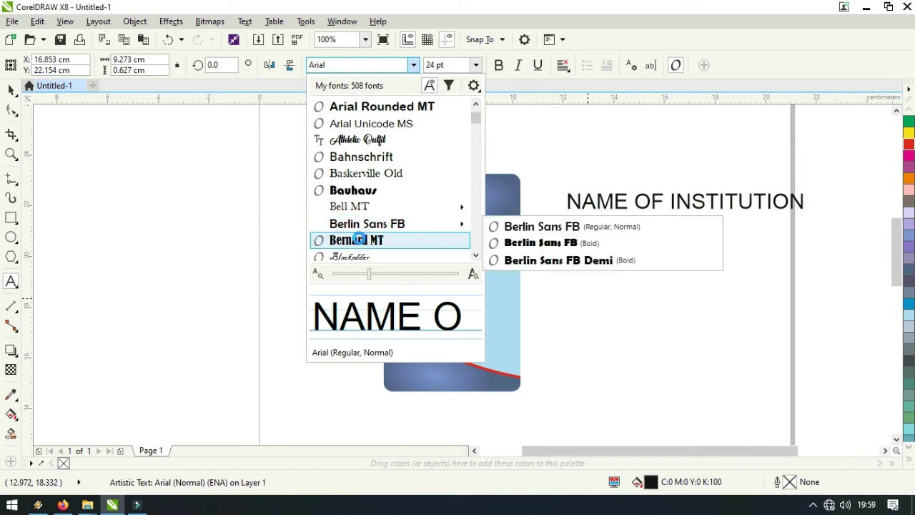
{"action": "left_click", "coordinate": [359, 240]}
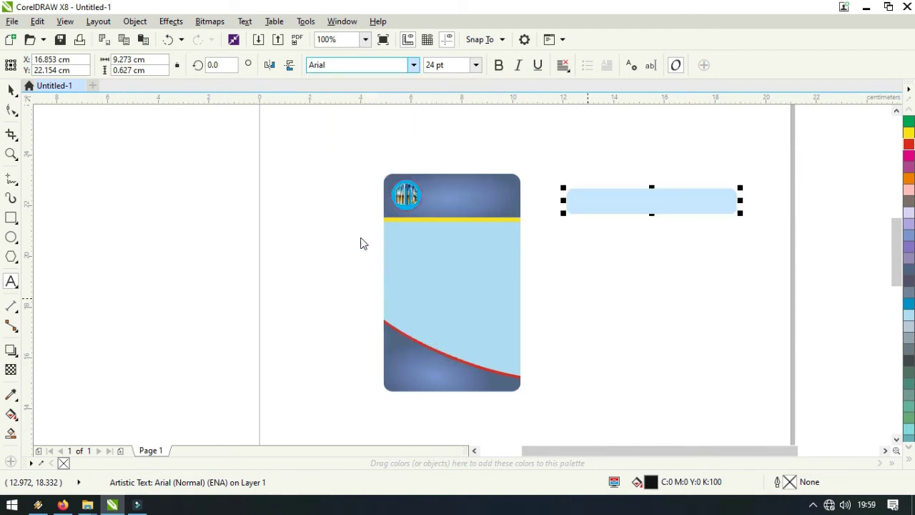
{"action": "left_click", "coordinate": [625, 198]}
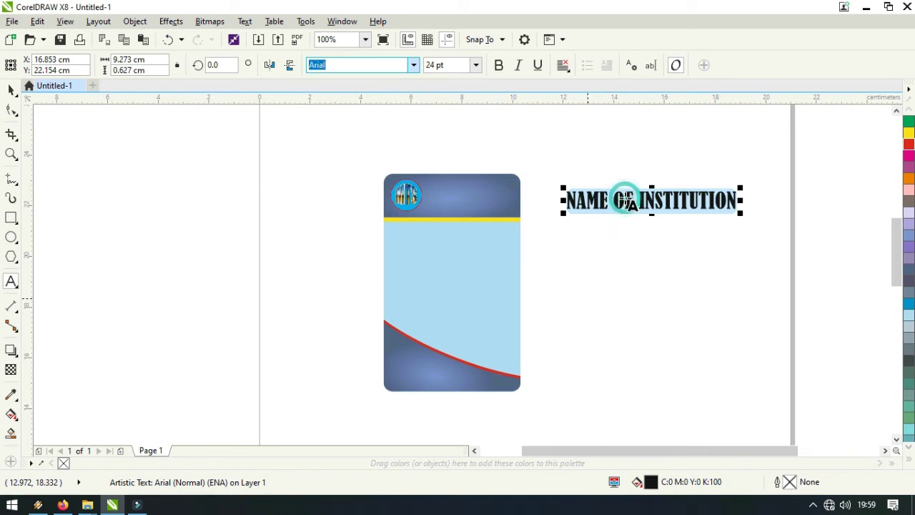
{"action": "left_click", "coordinate": [619, 197]}
{"action": "left_click", "coordinate": [11, 88]}
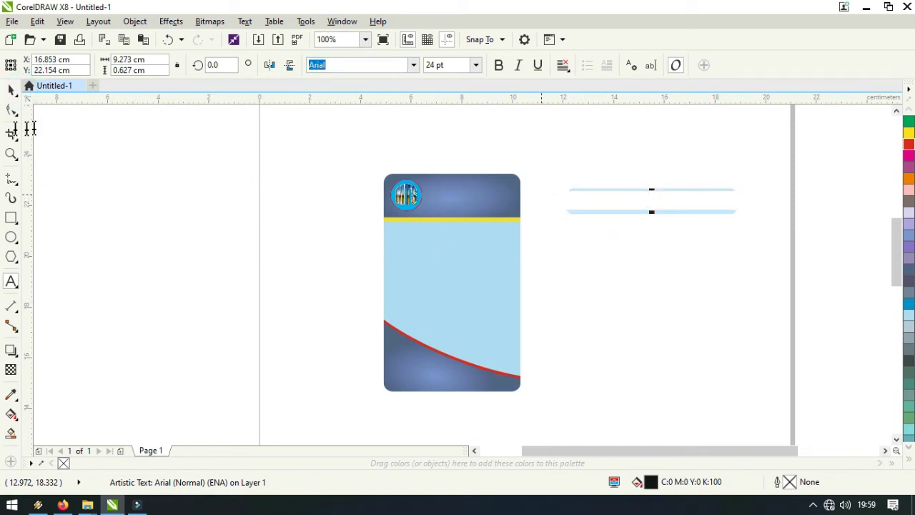
- Move the "NAME OF INSTITUTION" text into the card's header beside the logo and scale it down to about 16 pt
{"action": "key", "text": "ctrl+space"}
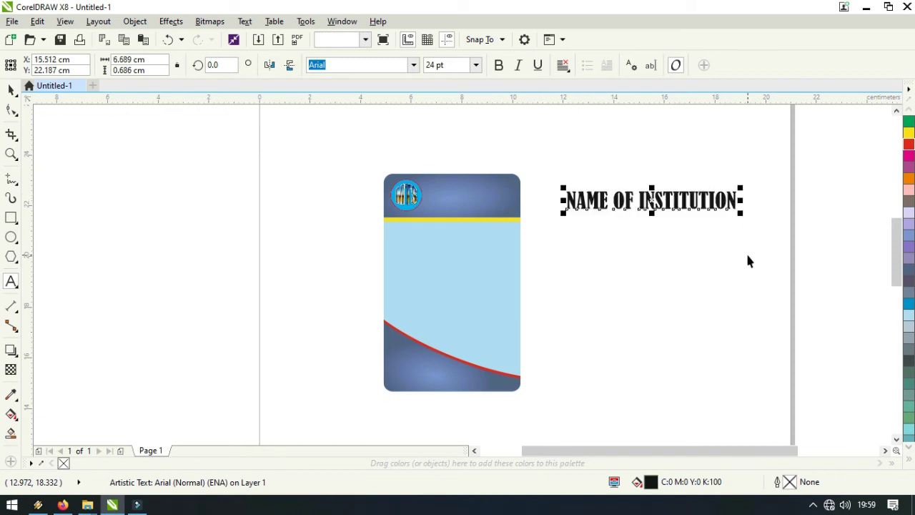
{"action": "left_click_drag", "start_coordinate": [666, 203], "coordinate": [530, 199]}
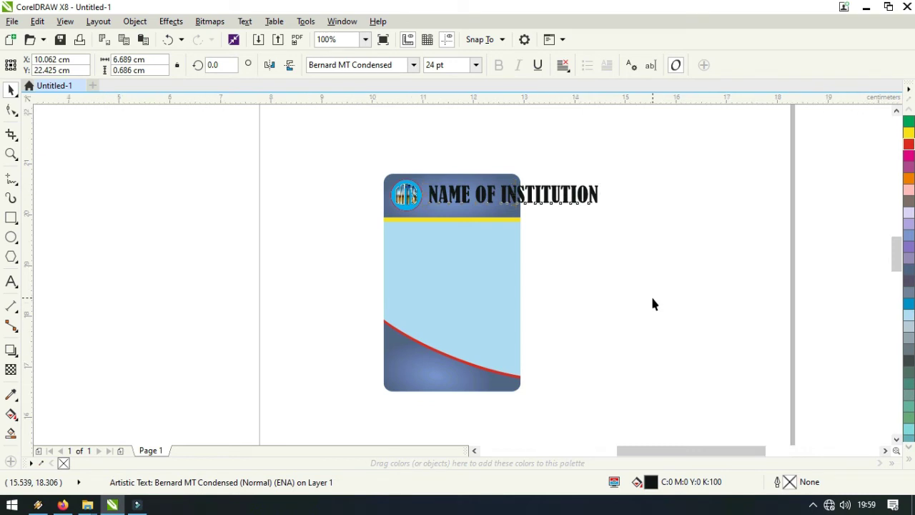
{"action": "scroll", "coordinate": [651, 294], "scroll_direction": "up", "scroll_amount": 2}
{"action": "left_click", "coordinate": [896, 111]}
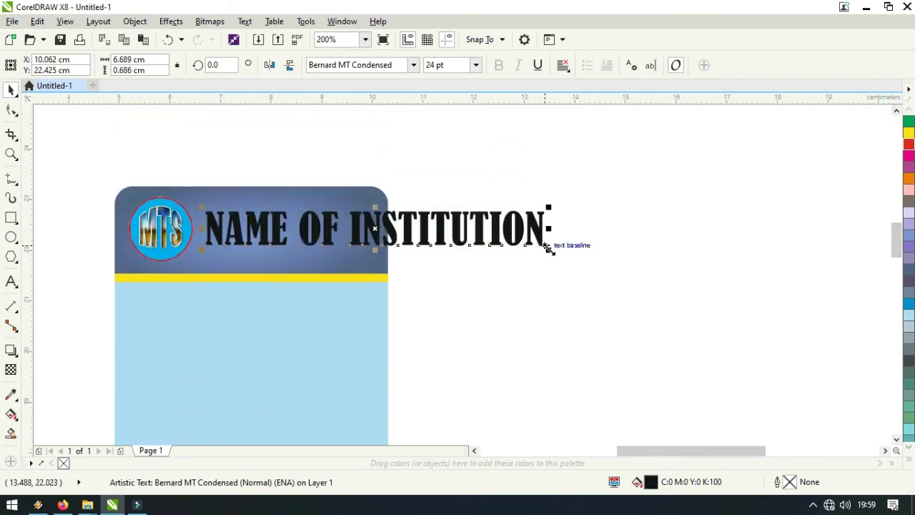
{"action": "left_click_drag", "start_coordinate": [551, 245], "coordinate": [535, 281]}
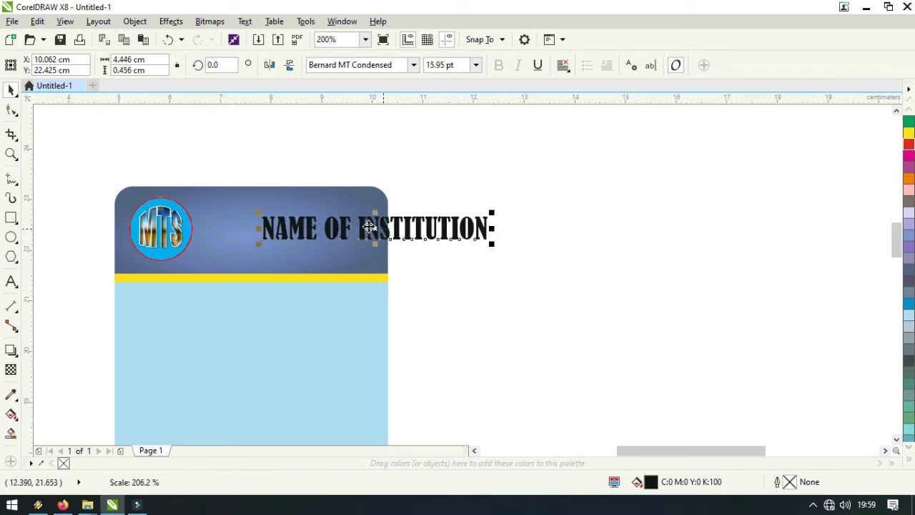
- Recolour the whole "NAME OF INSTITUTION" text white
{"action": "double_click", "coordinate": [328, 233]}
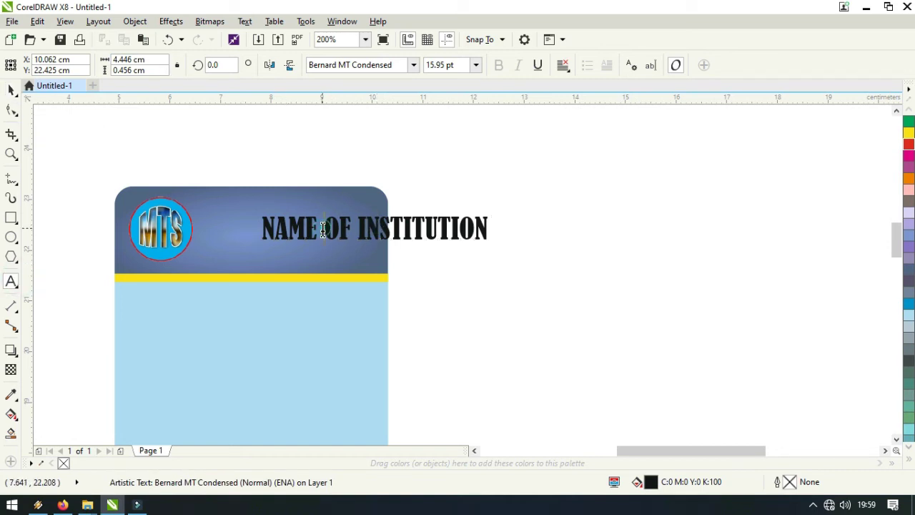
{"action": "key", "text": "ctrl+a"}
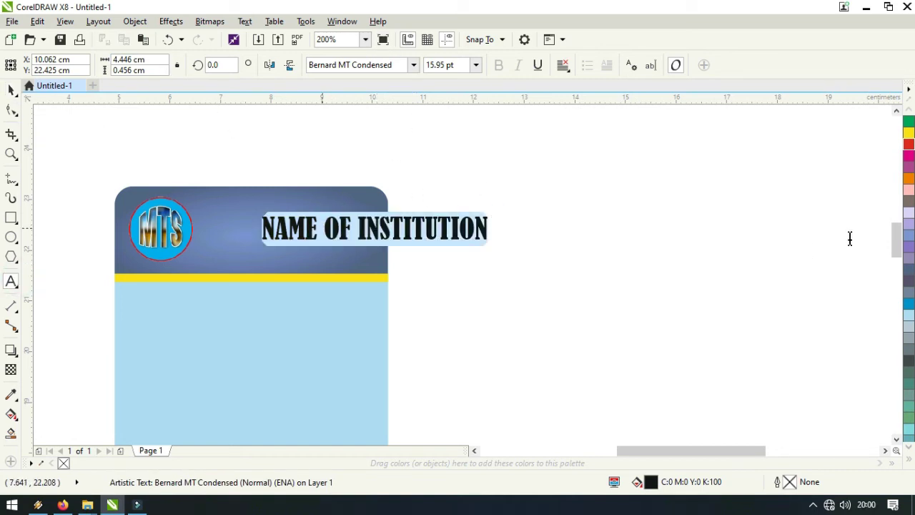
{"action": "left_click", "coordinate": [910, 464]}
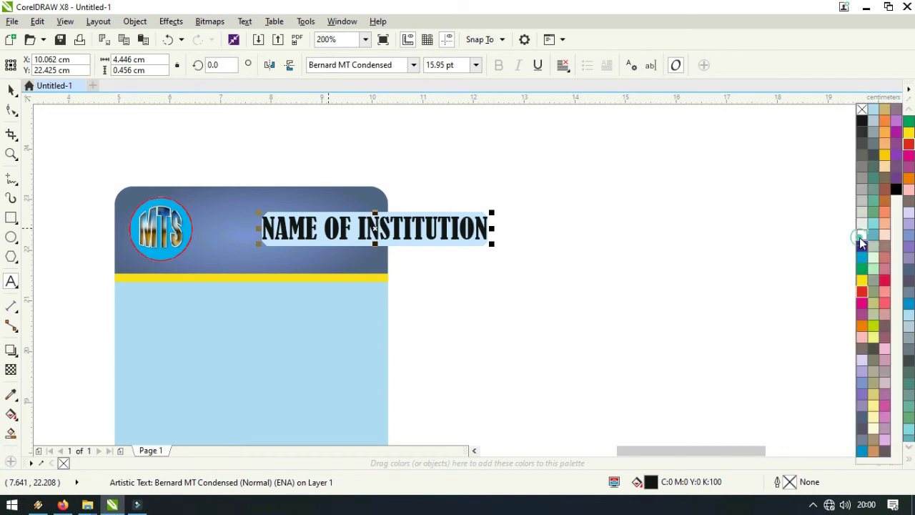
{"action": "left_click", "coordinate": [860, 238]}
{"action": "left_click", "coordinate": [10, 90]}
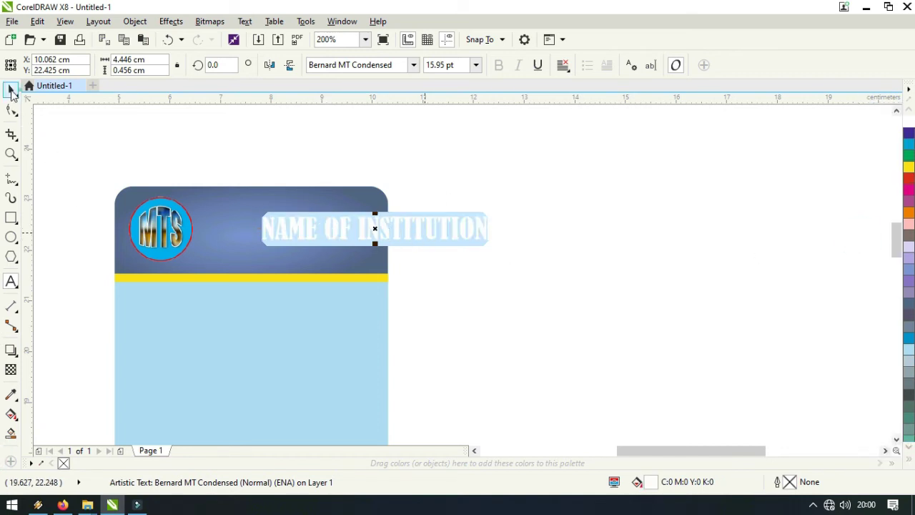
- Move the institution name up against the logo and resize it to about 3.7 × 0.52 cm to fit inside the header
{"action": "left_click_drag", "start_coordinate": [336, 229], "coordinate": [279, 223]}
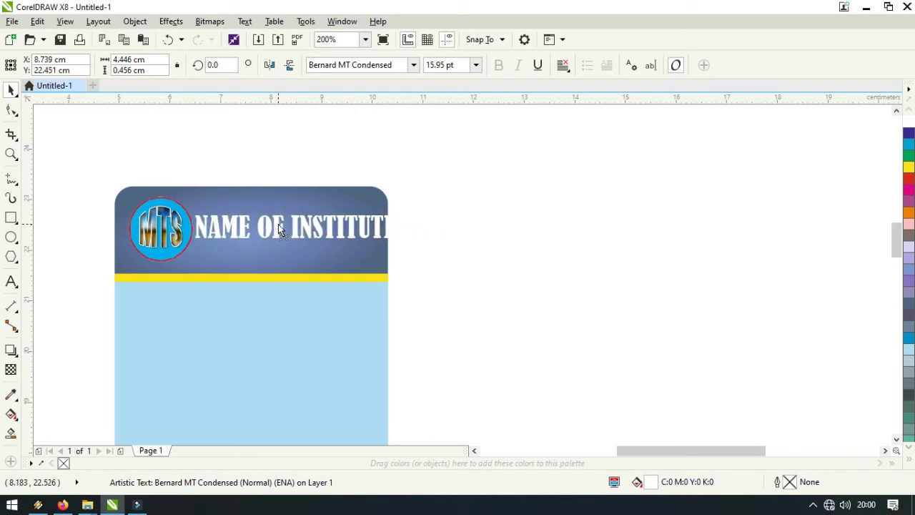
{"action": "left_click_drag", "start_coordinate": [421, 240], "coordinate": [386, 243]}
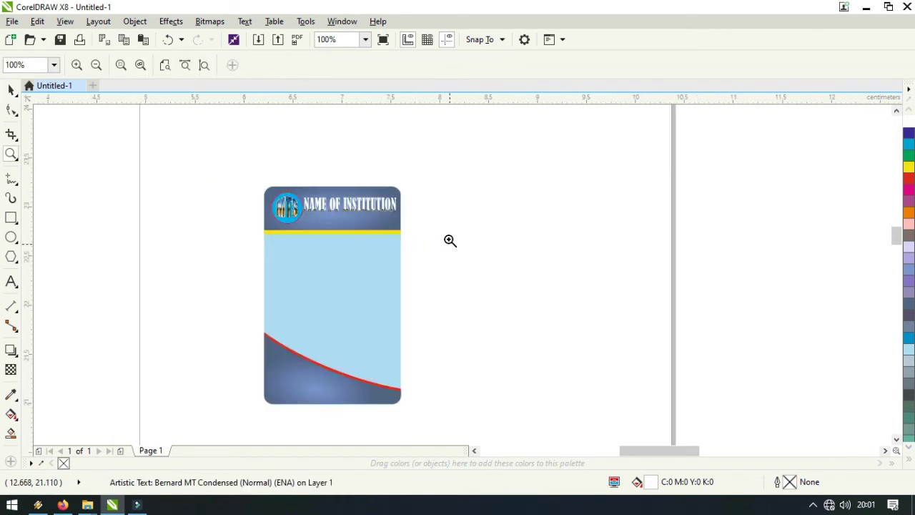
{"action": "key", "text": "space"}
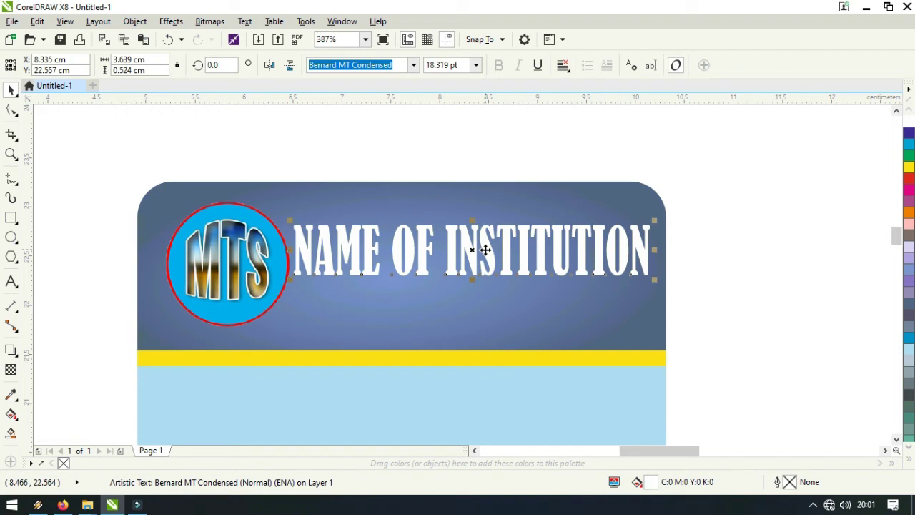
{"action": "left_click_drag", "start_coordinate": [654, 253], "coordinate": [661, 251]}
- Add a 14 pt Arial text below the institution name containing the first part of the address
{"action": "left_click", "coordinate": [11, 281]}
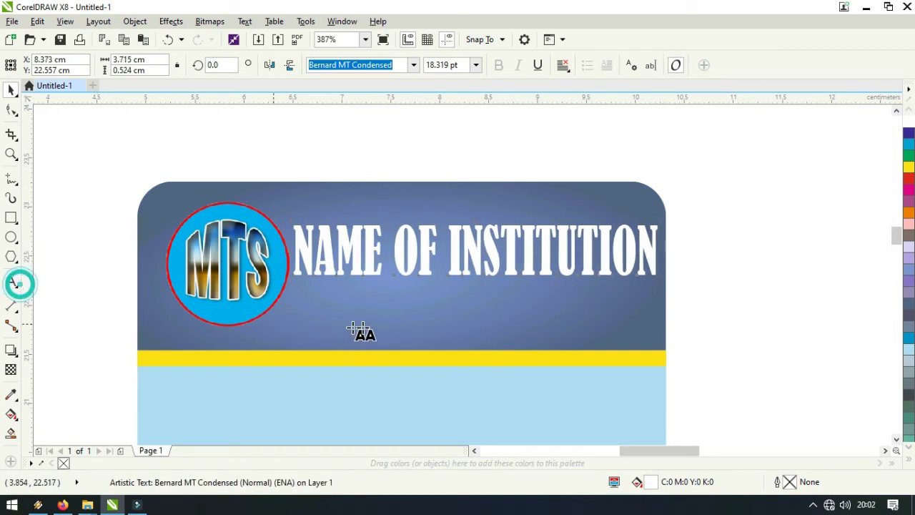
{"action": "left_click", "coordinate": [308, 313]}
{"action": "left_click", "coordinate": [476, 65]}
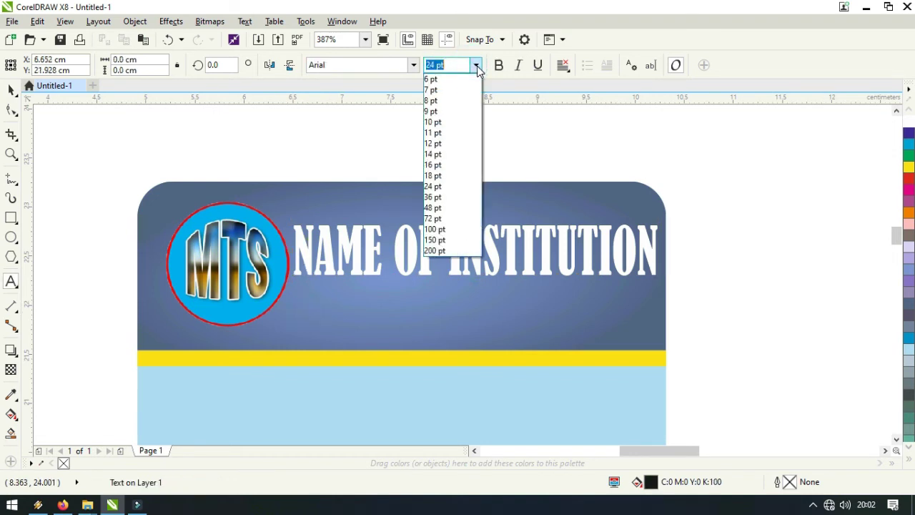
{"action": "left_click", "coordinate": [434, 154]}
{"action": "type", "text": "BURABURI"}
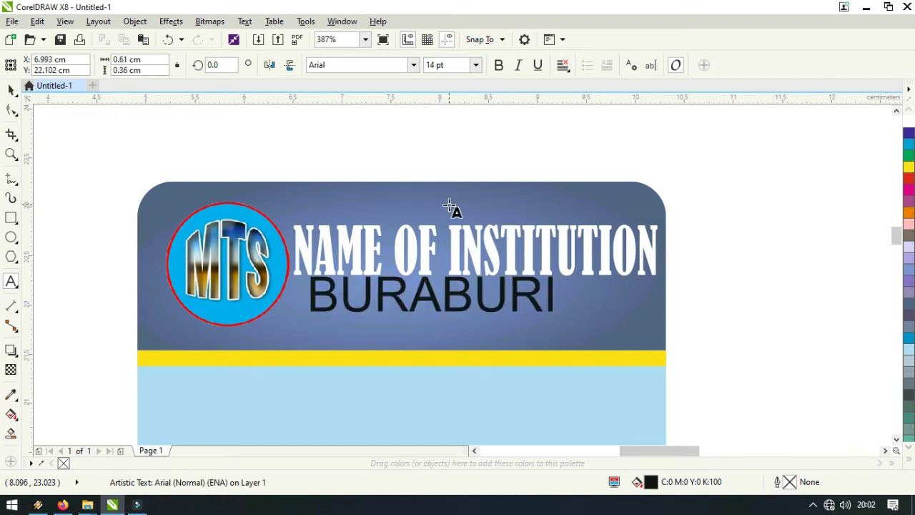
- Set the address text size to 8 pt
{"action": "key", "text": "ctrl+a"}
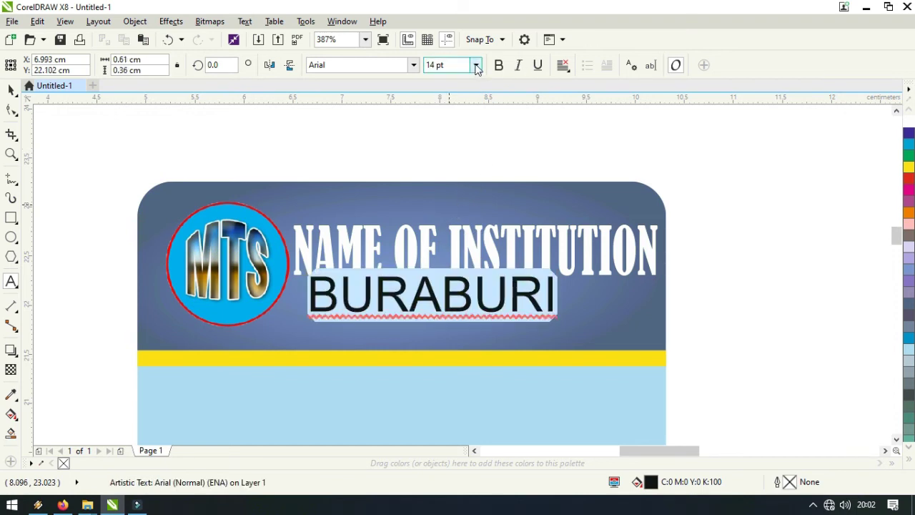
{"action": "left_click", "coordinate": [475, 65]}
{"action": "left_click", "coordinate": [436, 101]}
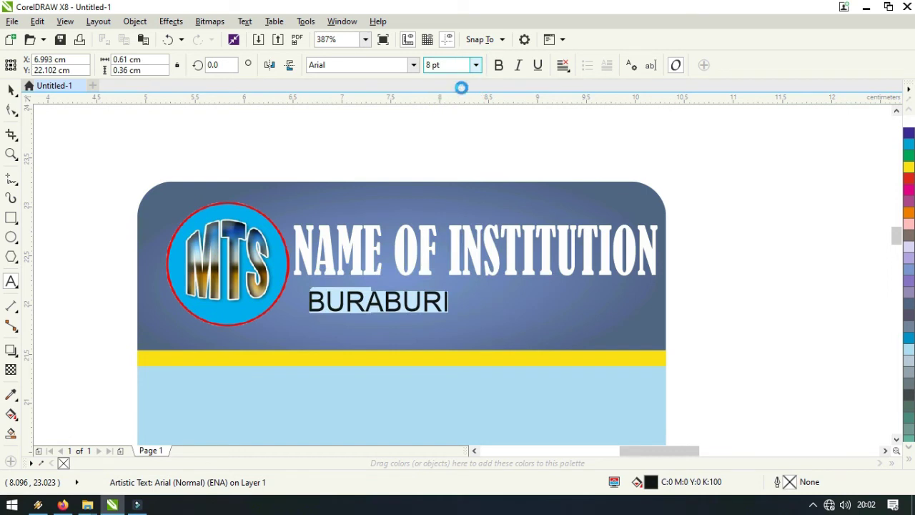
- Complete the address with the comma-separated district and state, and put the postal code on a second line
{"action": "left_click", "coordinate": [364, 306]}
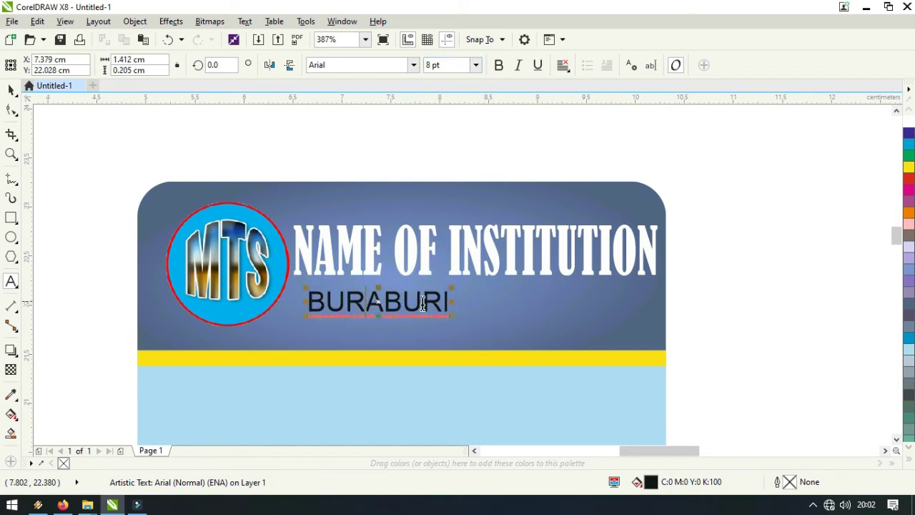
{"action": "type", "text": ","}
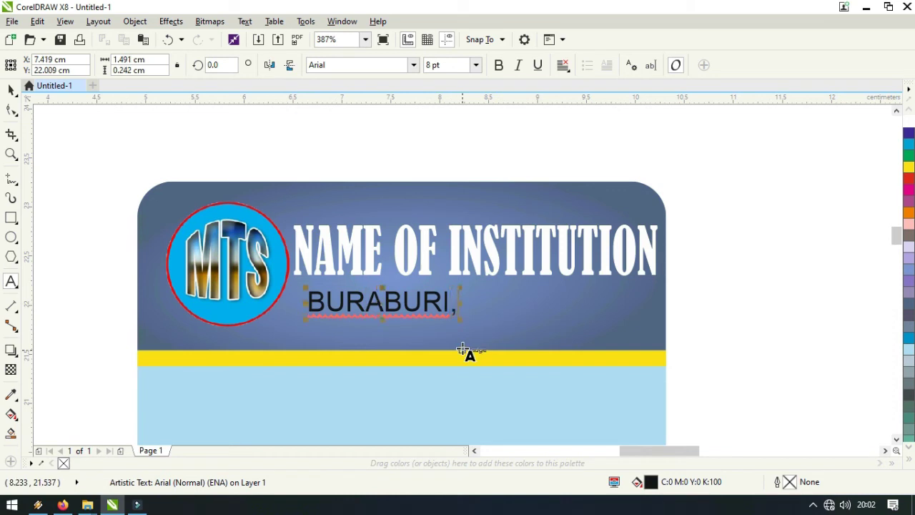
{"action": "type", "text": "MORIGAON"}
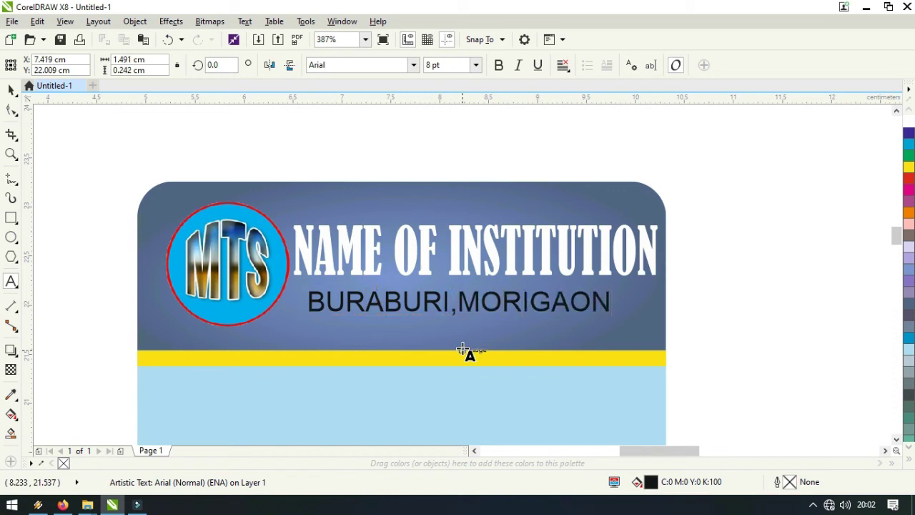
{"action": "type", "text": ","}
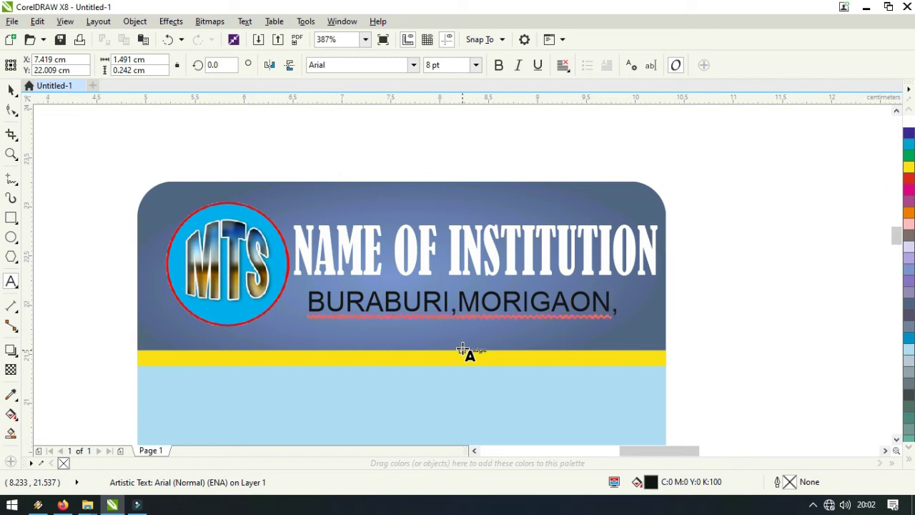
{"action": "type", "text": "ASSAM"}
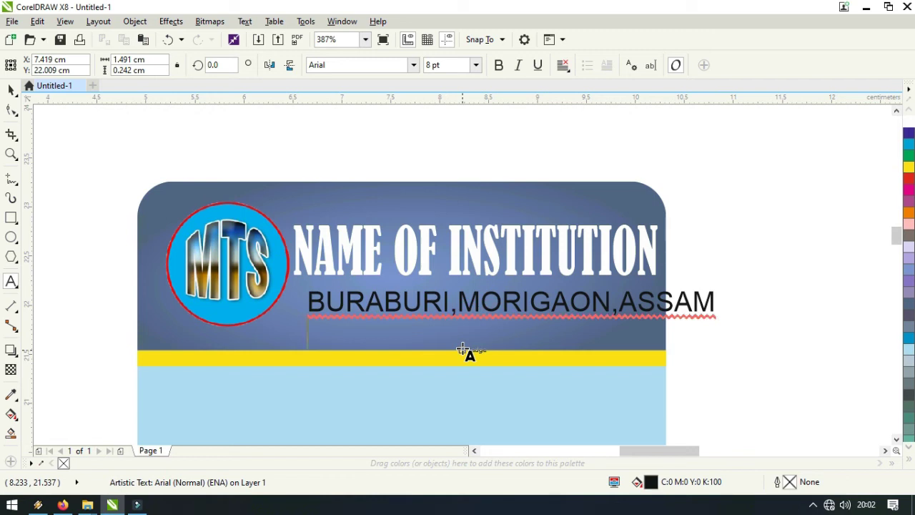
{"action": "type", "text": "782411"}
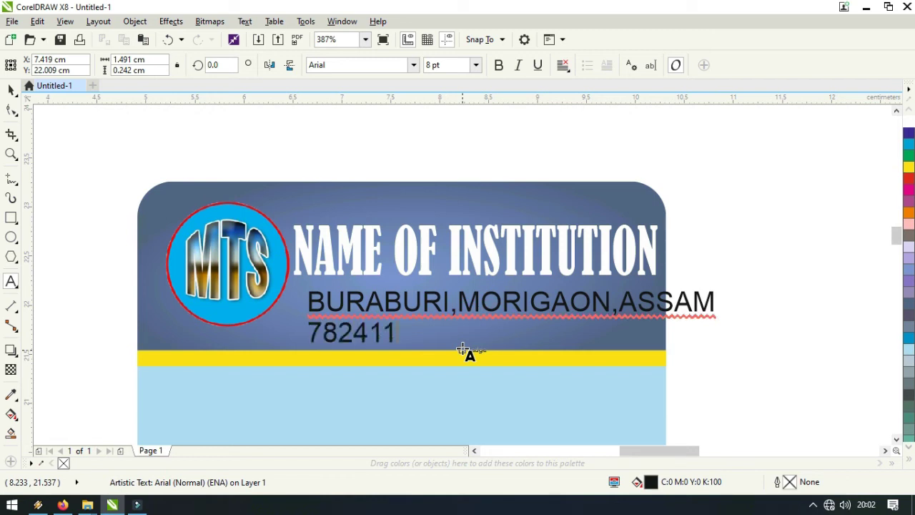
- Set the whole two-line address to 7 pt and change its font to Bodoni MT
{"action": "key", "text": "ctrl+a"}
{"action": "left_click", "coordinate": [475, 65]}
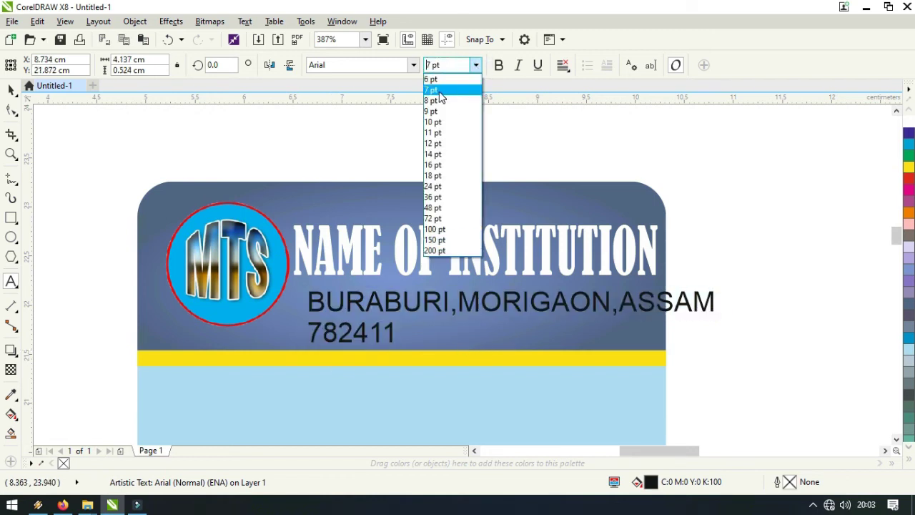
{"action": "left_click", "coordinate": [436, 90]}
{"action": "left_click", "coordinate": [413, 64]}
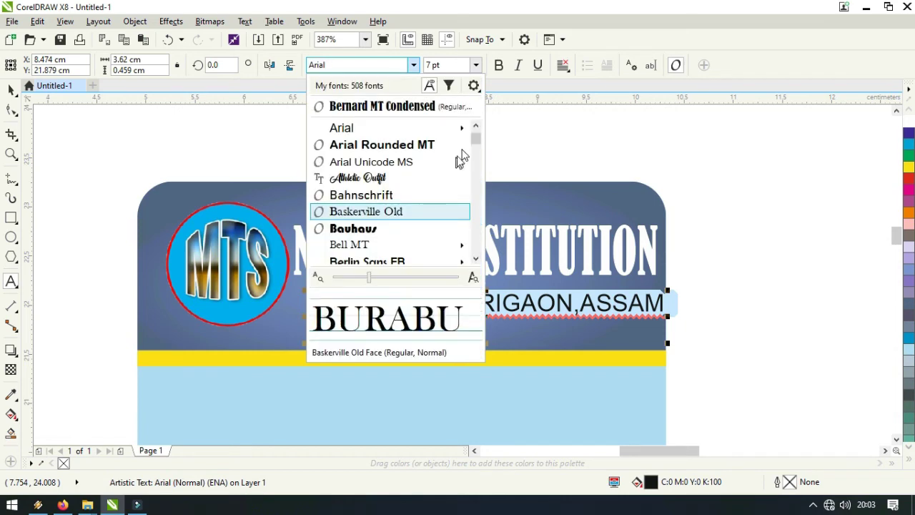
{"action": "scroll", "coordinate": [461, 157], "scroll_direction": "down", "scroll_amount": 4}
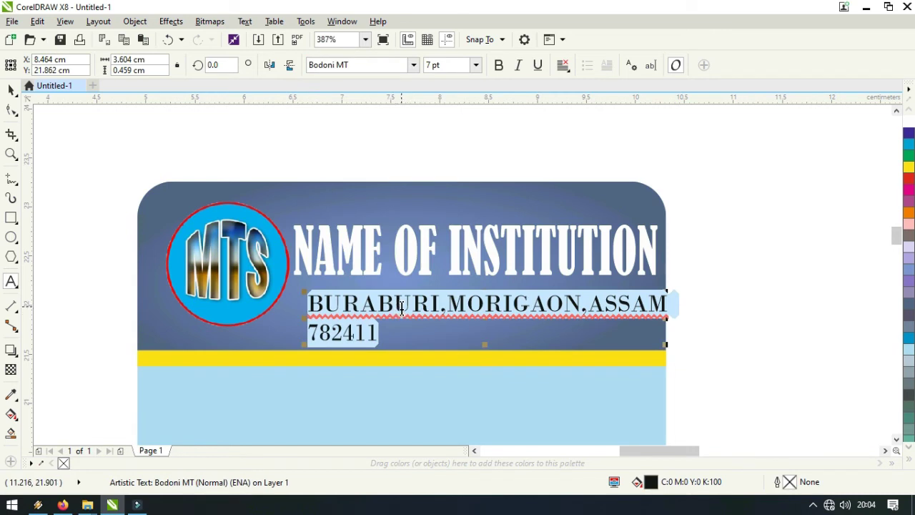
- Indent the postal code toward the middle of the line above it and set the whole address font to Arial
{"action": "left_click", "coordinate": [402, 305]}
{"action": "left_click", "coordinate": [339, 351]}
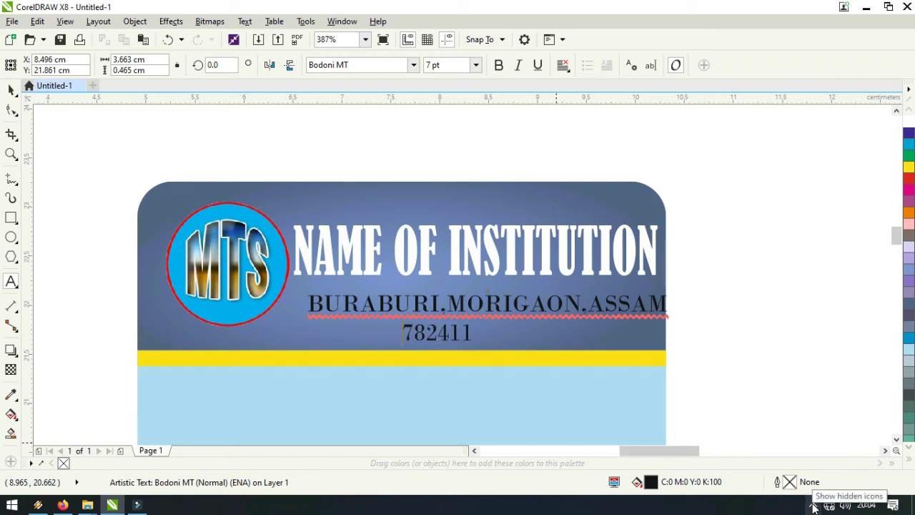
{"action": "key", "text": "ctrl+a"}
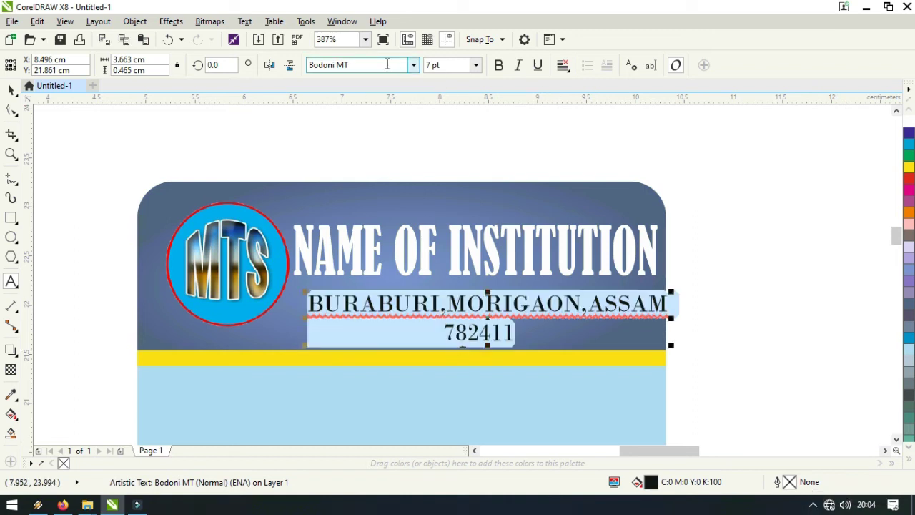
{"action": "left_click", "coordinate": [386, 65]}
{"action": "left_click", "coordinate": [413, 65]}
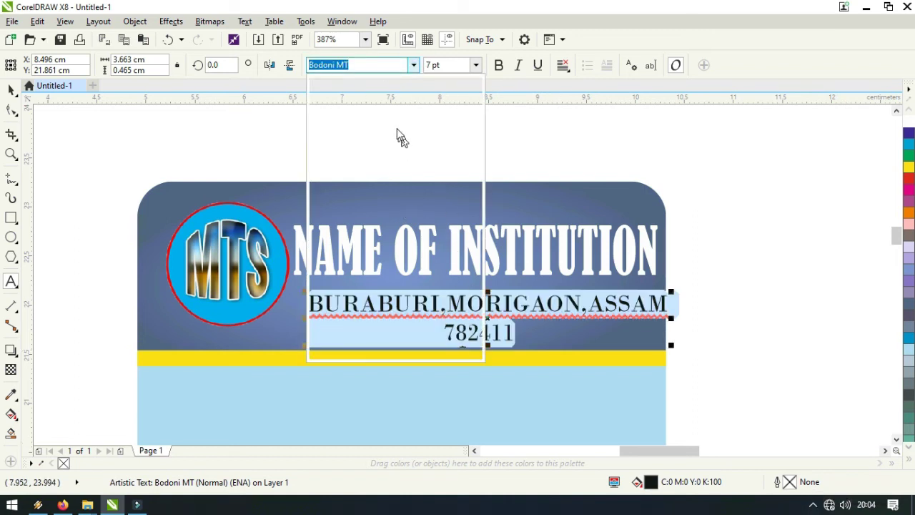
{"action": "type", "text": "Arial"}
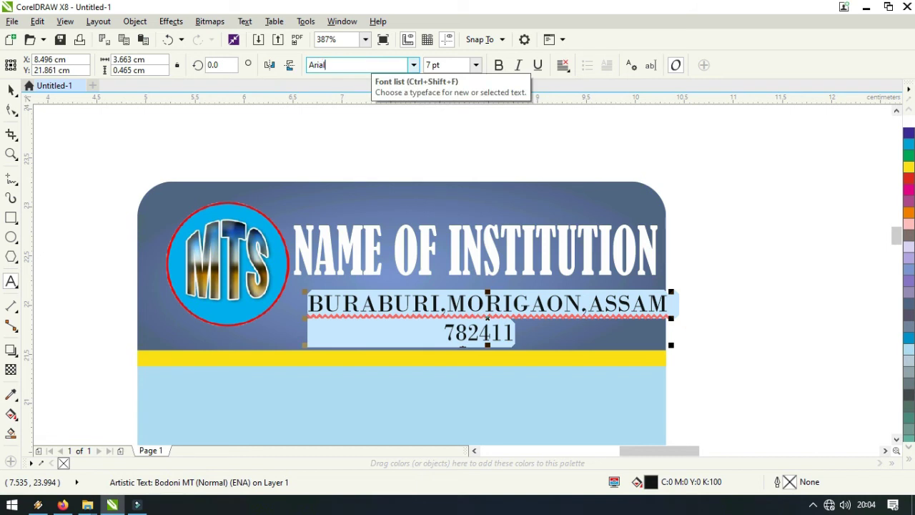
{"action": "key", "text": "Return"}
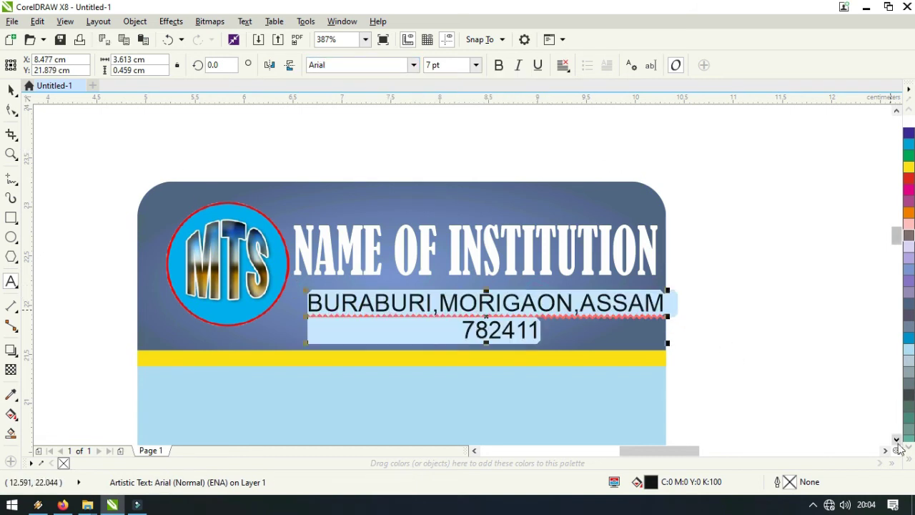
- Recolour the address text white and make it bold
{"action": "left_click", "coordinate": [900, 449]}
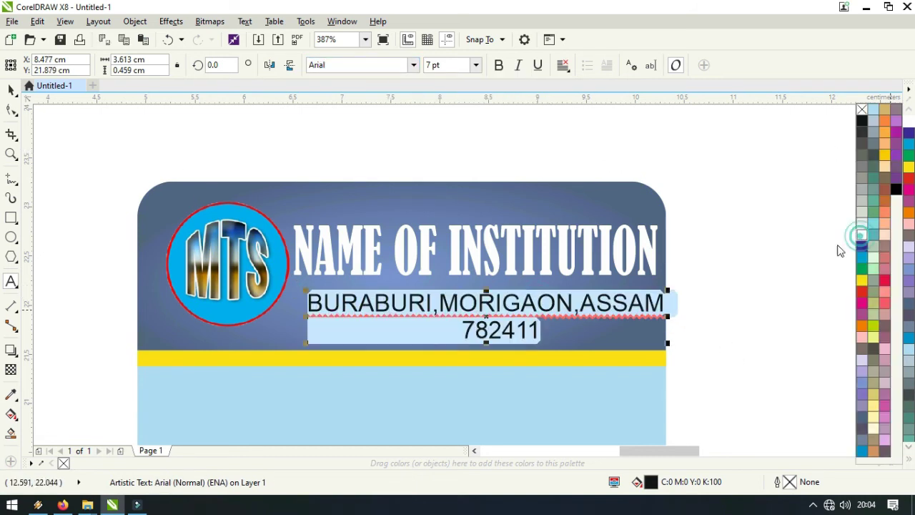
{"action": "left_click", "coordinate": [861, 235]}
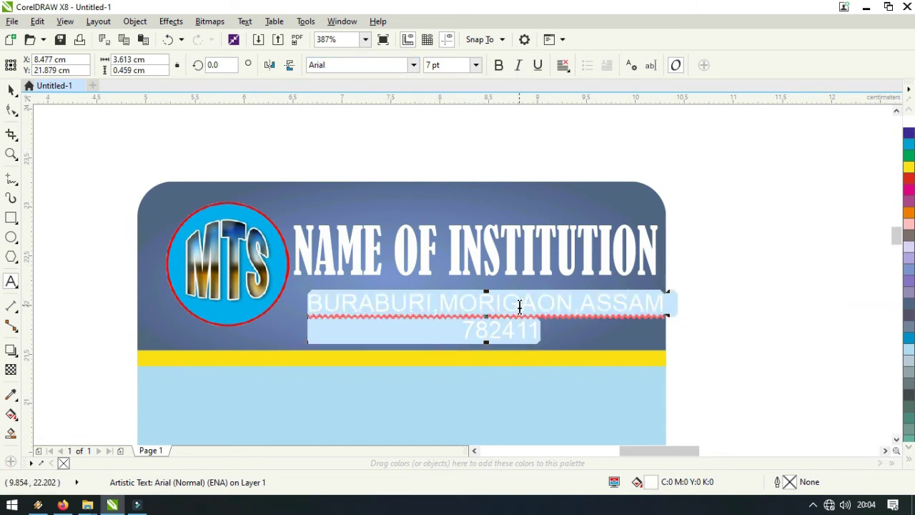
{"action": "left_click", "coordinate": [499, 65]}
{"action": "key", "text": "Escape"}
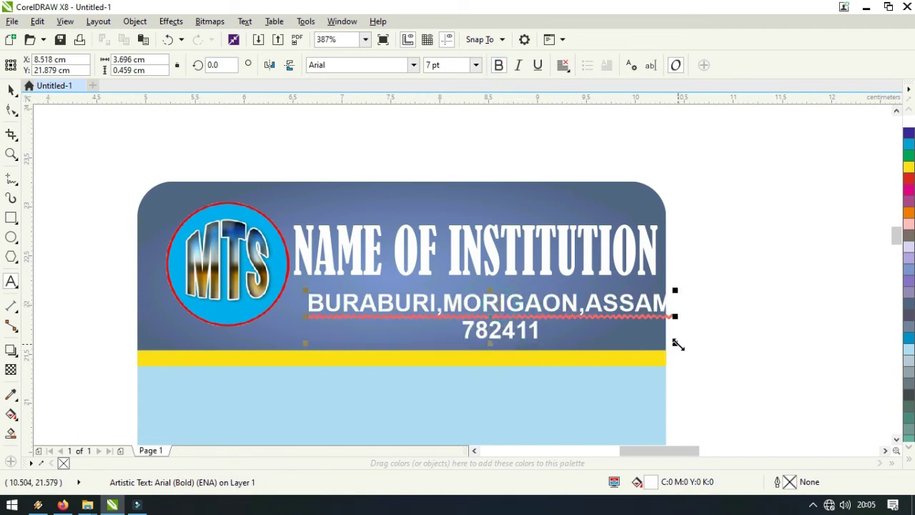
- Scale the address down to 6 pt, about 3.17 cm wide, and shift it slightly left and up beneath the institution name
{"action": "left_click_drag", "start_coordinate": [678, 344], "coordinate": [657, 340]}
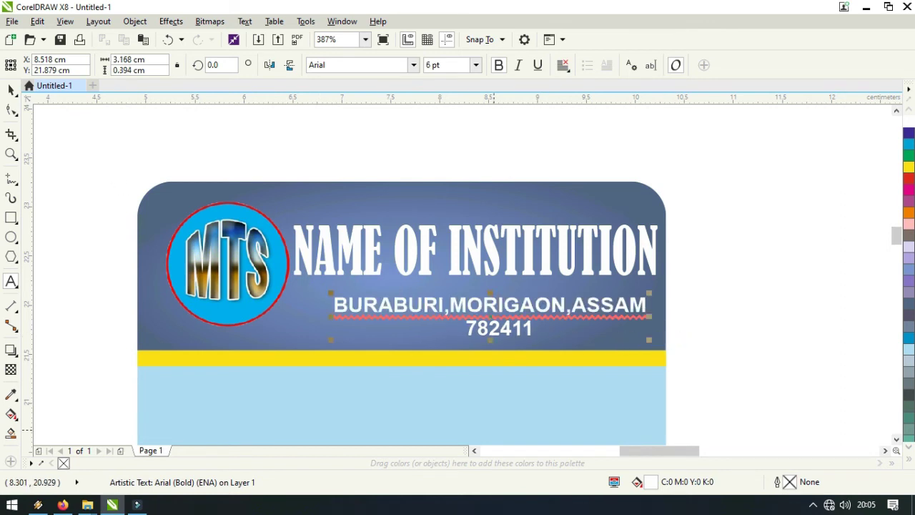
{"action": "left_click", "coordinate": [11, 90]}
{"action": "left_click", "coordinate": [471, 307]}
{"action": "left_click_drag", "start_coordinate": [471, 306], "coordinate": [453, 305]}
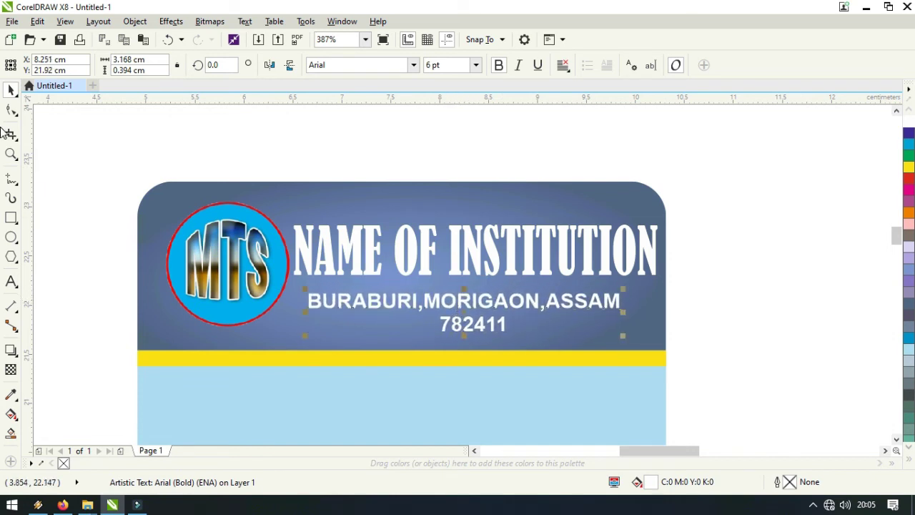
- Try an orange fill (C0 M60 Y80 K0) and a turquoise fill (C60 M0 Y20 K0) on the whole address text
{"action": "left_click", "coordinate": [10, 281]}
{"action": "left_click", "coordinate": [429, 301]}
{"action": "key", "text": "ctrl+a"}
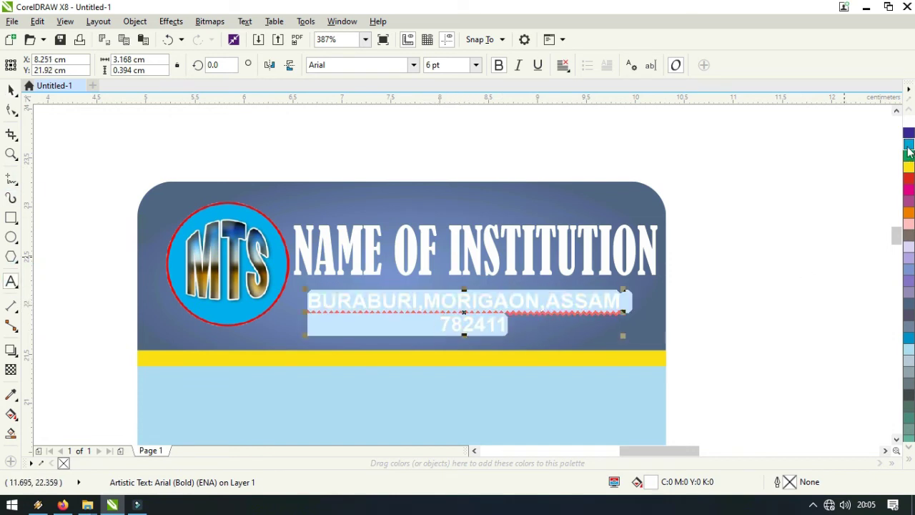
{"action": "left_click", "coordinate": [910, 463]}
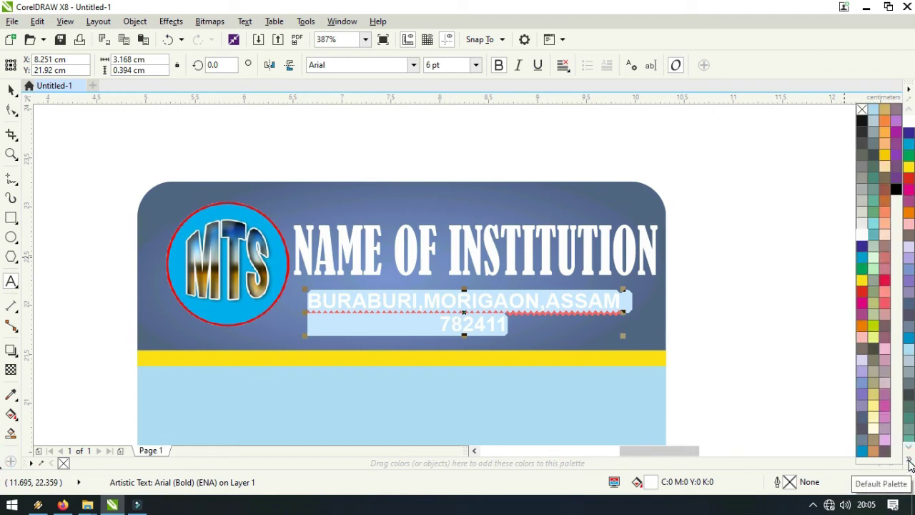
{"action": "left_click", "coordinate": [884, 121]}
{"action": "left_click_drag", "start_coordinate": [311, 302], "coordinate": [711, 313]}
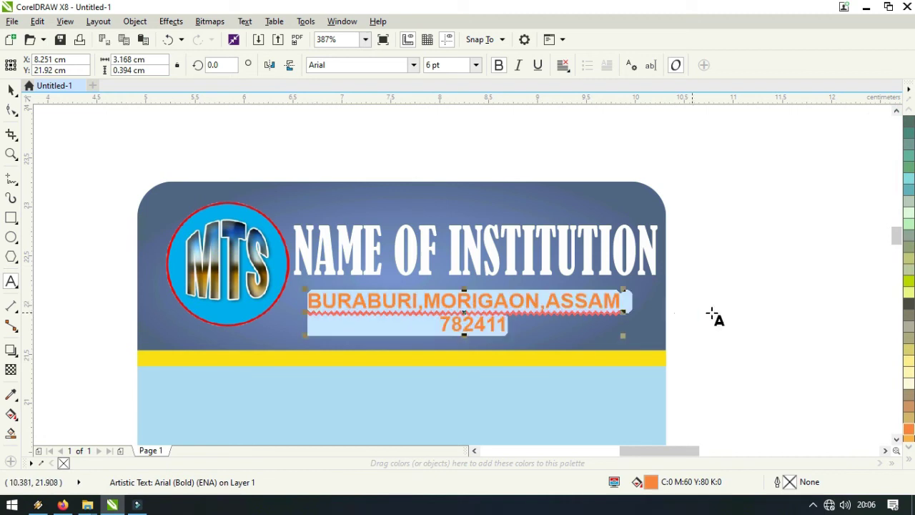
{"action": "left_click", "coordinate": [908, 179]}
{"action": "left_click", "coordinate": [548, 309]}
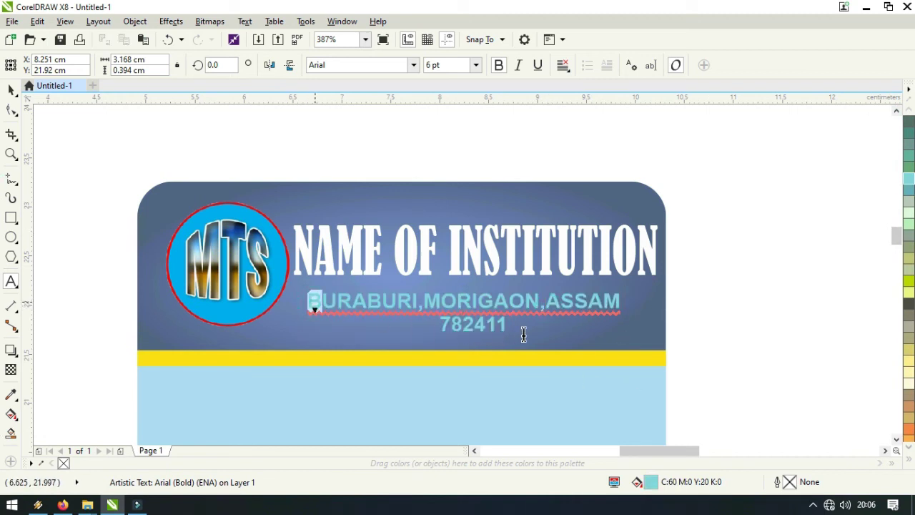
- Recolour the whole two-line address text white
{"action": "key", "text": "ctrl+a"}
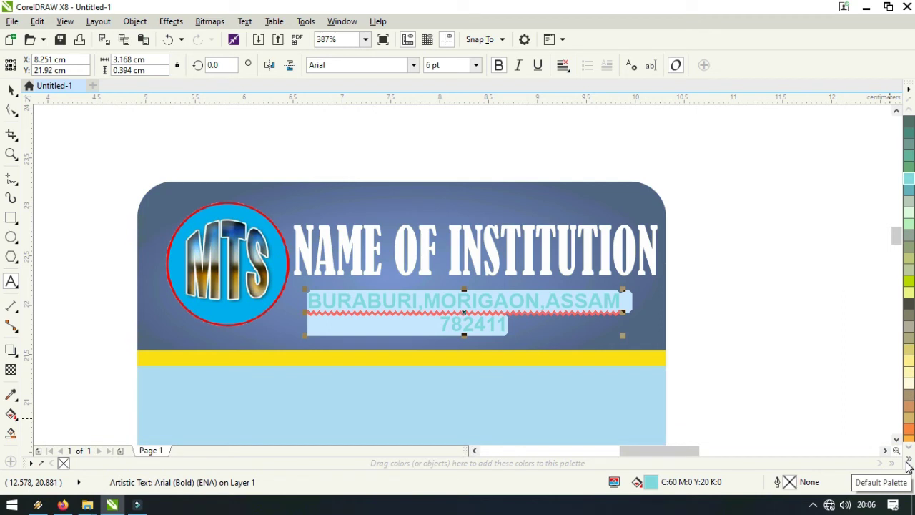
{"action": "left_click", "coordinate": [907, 465]}
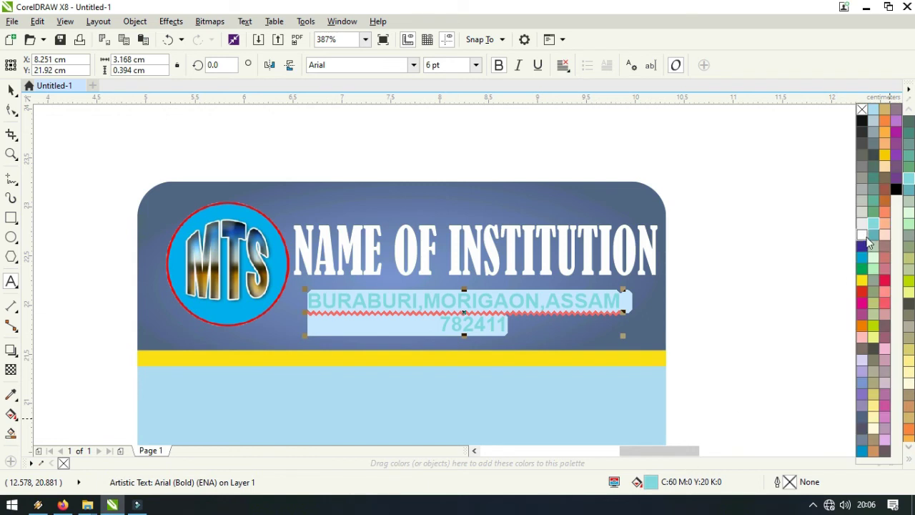
{"action": "left_click", "coordinate": [862, 235]}
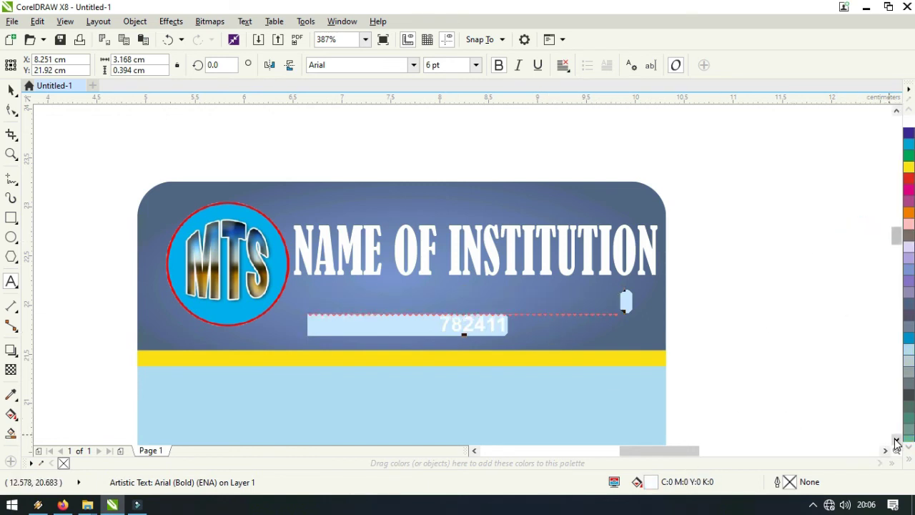
{"action": "left_click", "coordinate": [896, 440]}
{"action": "left_click", "coordinate": [896, 440]}
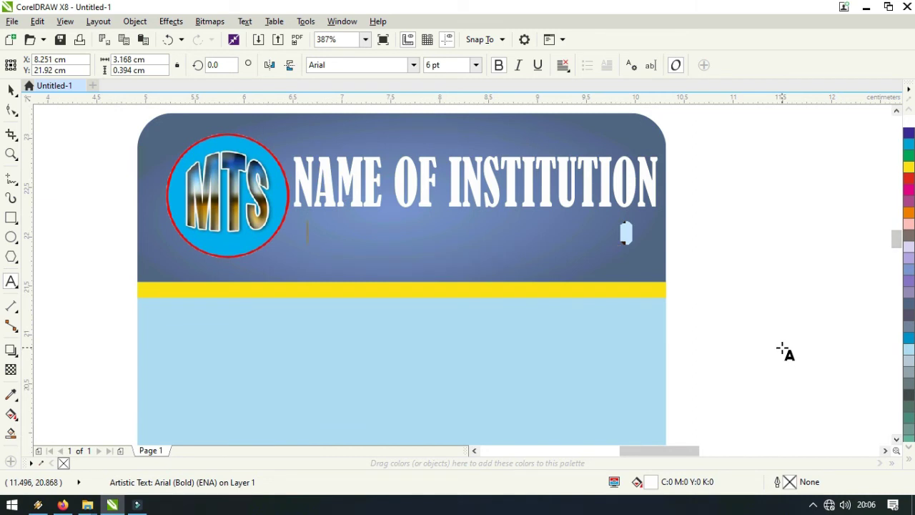
{"action": "left_click", "coordinate": [11, 89]}
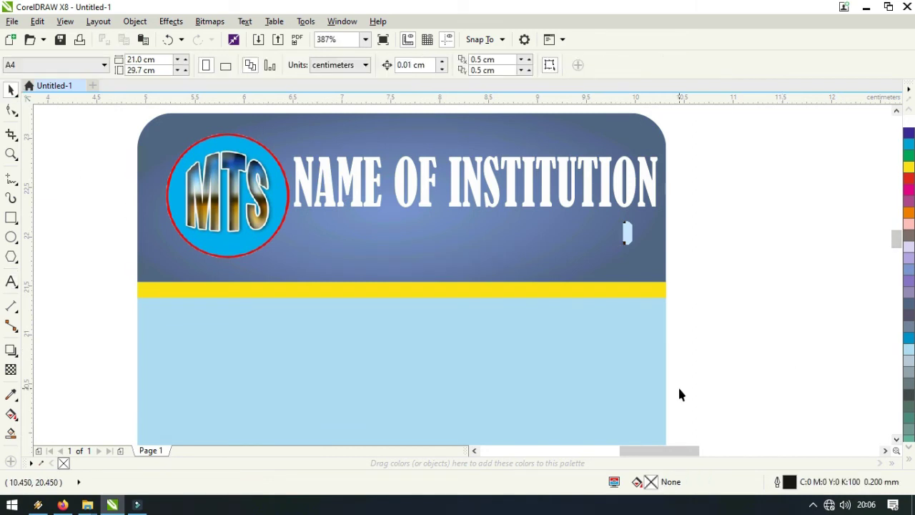
- Undo the last colour change on the address text and redo the white fill
{"action": "scroll", "coordinate": [680, 394], "scroll_direction": "down", "scroll_amount": 3}
{"action": "left_click", "coordinate": [897, 439]}
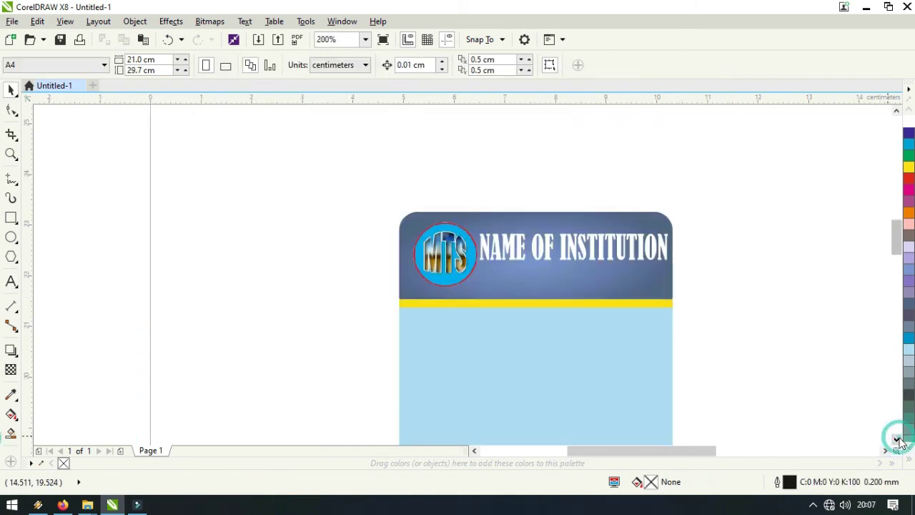
{"action": "left_click", "coordinate": [897, 439]}
{"action": "left_click_drag", "start_coordinate": [681, 451], "coordinate": [717, 451]}
{"action": "left_click", "coordinate": [361, 237]}
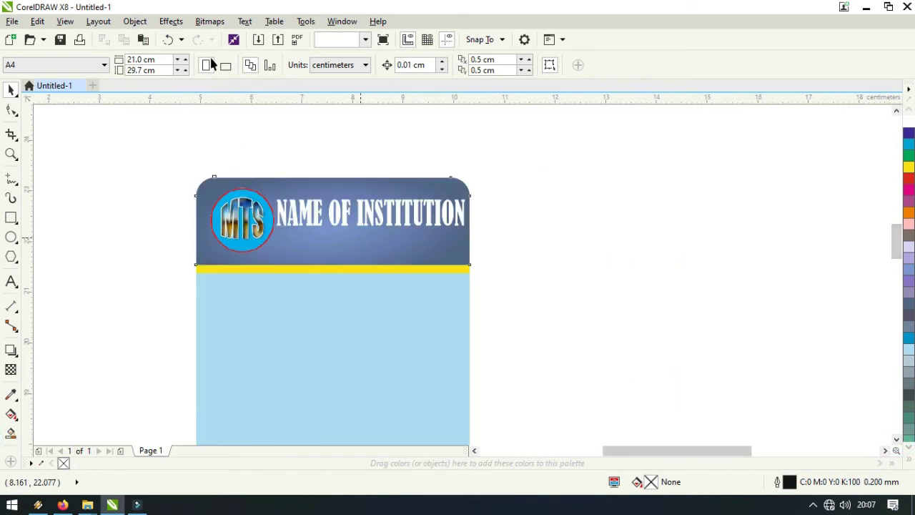
{"action": "left_click", "coordinate": [171, 41]}
{"action": "left_click", "coordinate": [172, 42]}
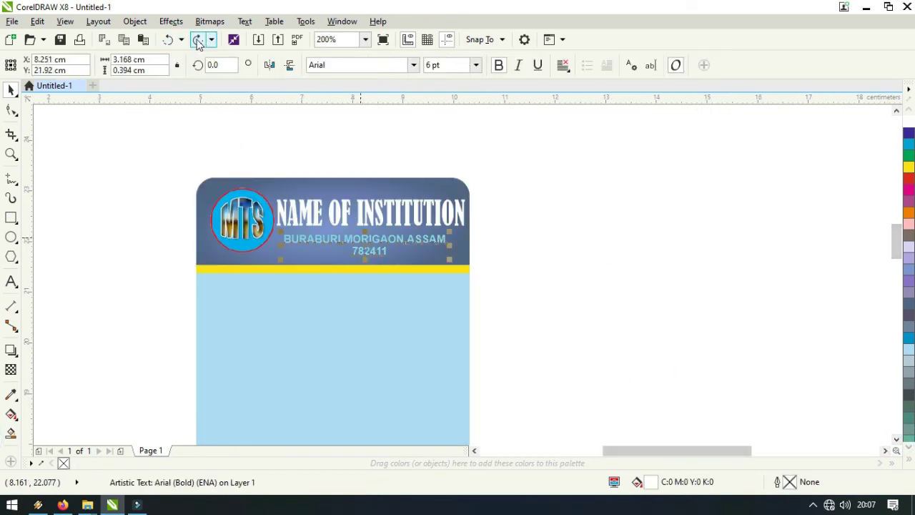
{"action": "left_click", "coordinate": [198, 41]}
{"action": "left_click", "coordinate": [566, 238]}
{"action": "left_click", "coordinate": [372, 244]}
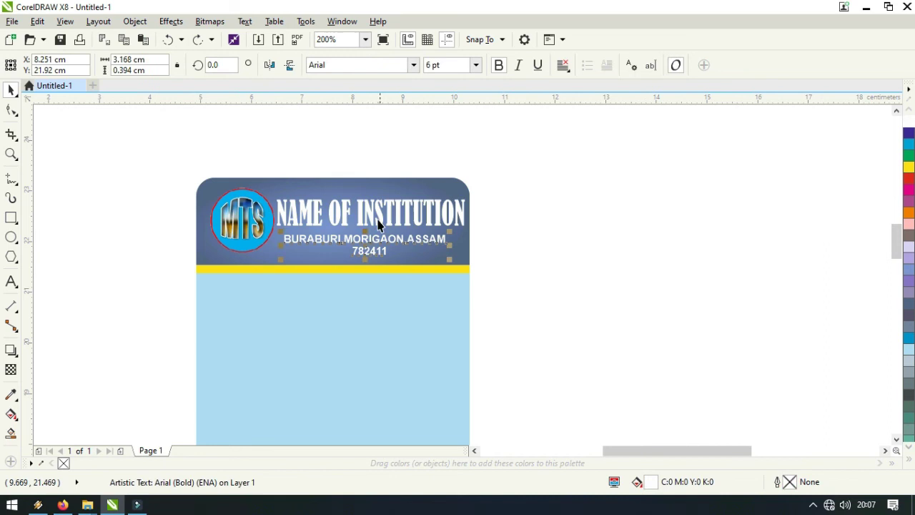
{"action": "right_click", "coordinate": [346, 242]}
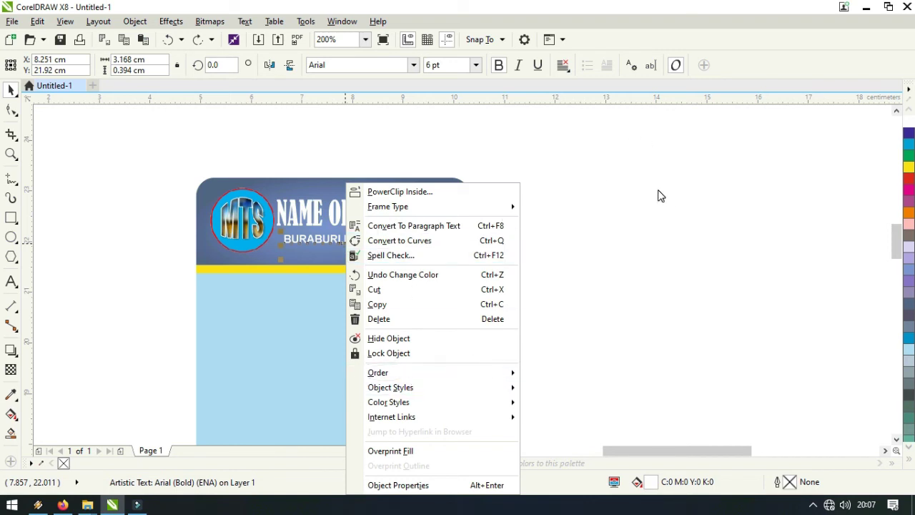
{"action": "left_click", "coordinate": [245, 22]}
{"action": "left_click", "coordinate": [245, 22]}
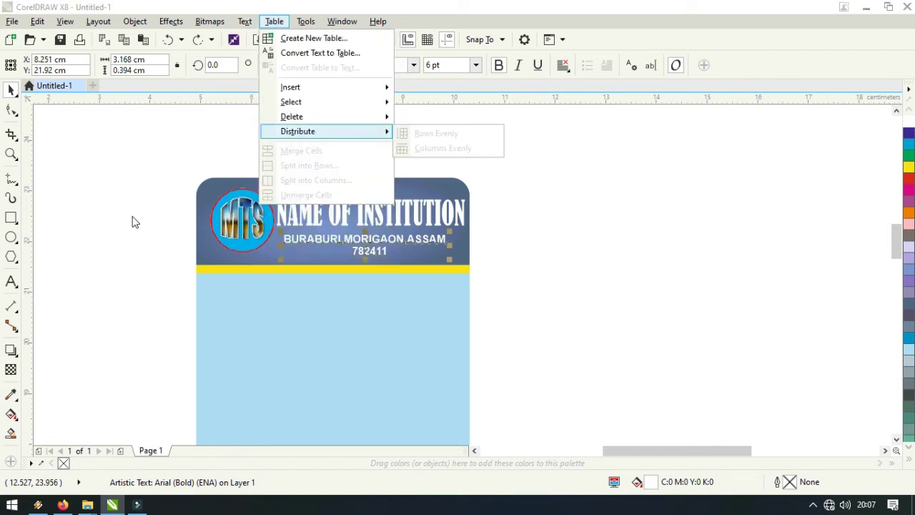
{"action": "left_click", "coordinate": [122, 205]}
- Draw a photo-frame rectangle about 1.8 × 2.0 cm in the upper middle of the light-blue area, below the yellow stripe
{"action": "left_click", "coordinate": [895, 439]}
{"action": "left_click", "coordinate": [896, 439]}
{"action": "left_click", "coordinate": [895, 439]}
{"action": "key", "text": "F3"}
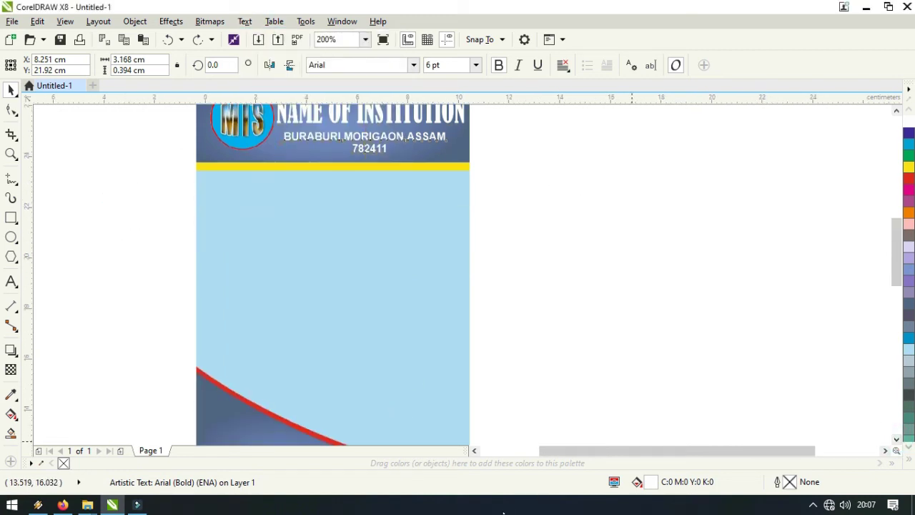
{"action": "key", "text": "F3"}
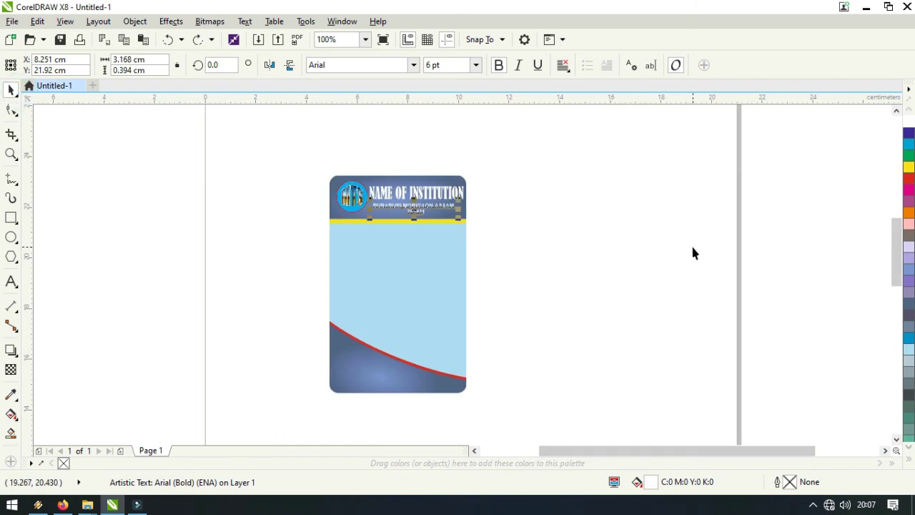
{"action": "left_click", "coordinate": [692, 250]}
{"action": "scroll", "coordinate": [328, 279], "scroll_direction": "up", "scroll_amount": 1}
{"action": "scroll", "coordinate": [328, 279], "scroll_direction": "down", "scroll_amount": 1}
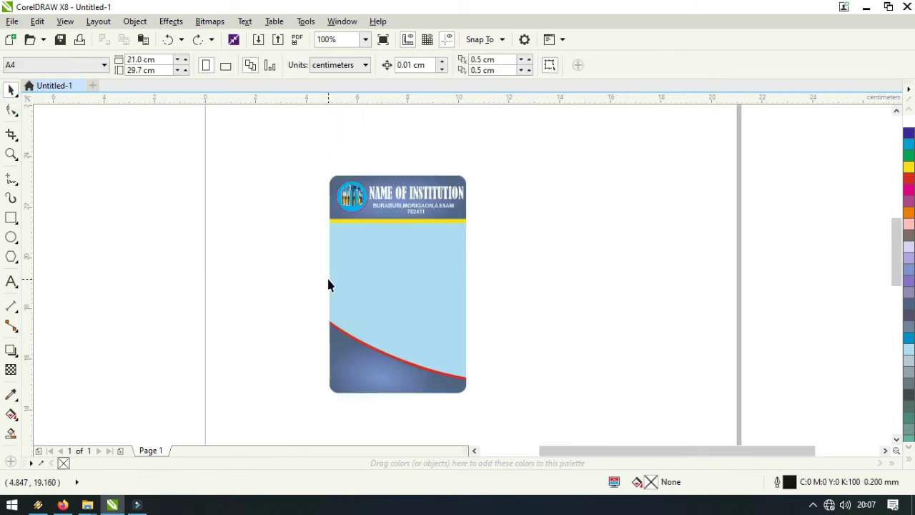
{"action": "left_click", "coordinate": [10, 153]}
{"action": "left_click_drag", "start_coordinate": [313, 162], "coordinate": [490, 415]}
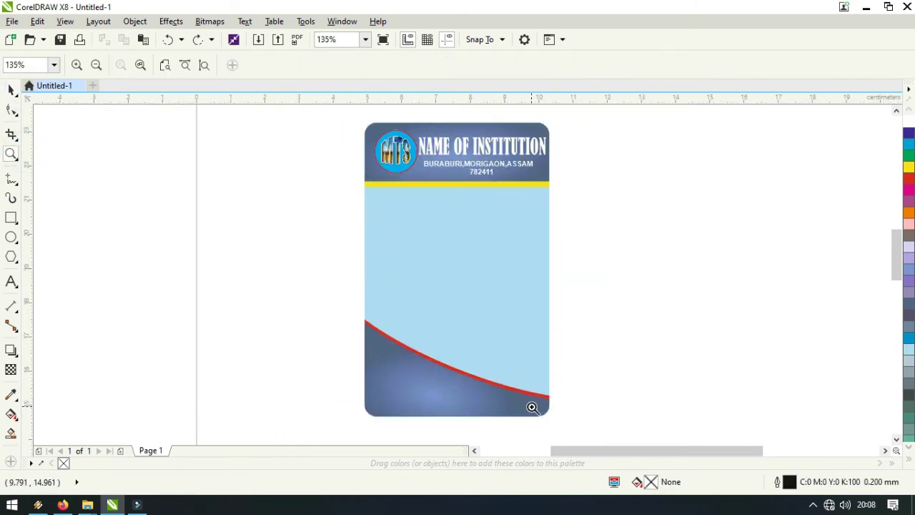
{"action": "key", "text": "F6"}
{"action": "left_click_drag", "start_coordinate": [428, 204], "coordinate": [493, 272]}
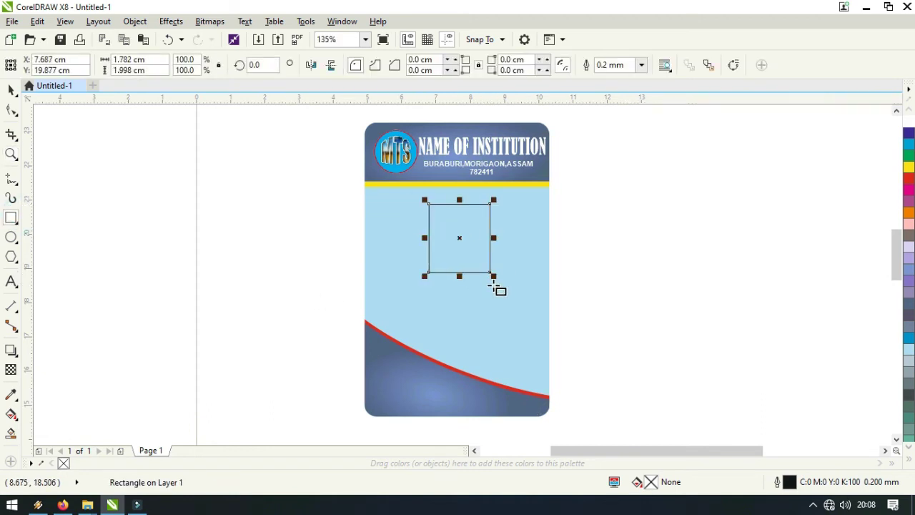
- Nudge the photo-frame rectangle slightly right and round all its corners to a 0.19 cm radius
{"action": "left_click", "coordinate": [448, 60]}
{"action": "left_click", "coordinate": [448, 60]}
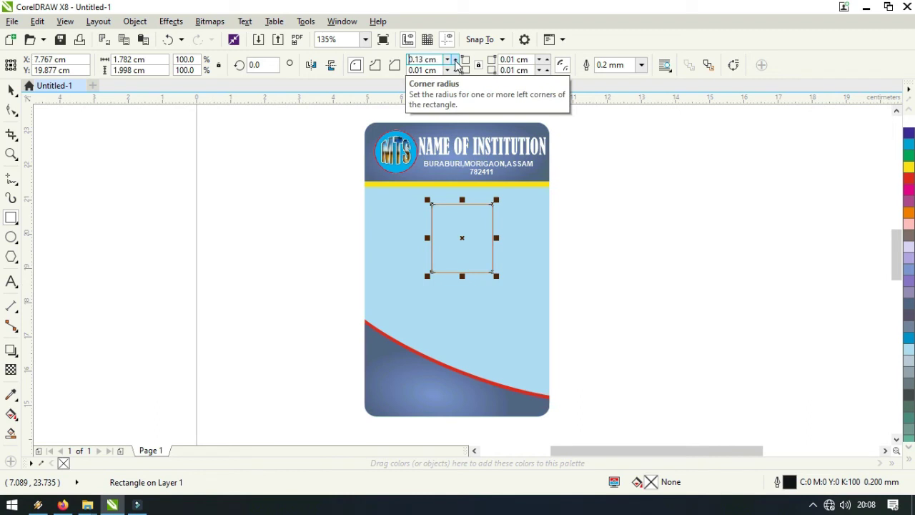
{"action": "left_click", "coordinate": [456, 60]}
{"action": "key", "text": "space"}
{"action": "left_click", "coordinate": [141, 202]}
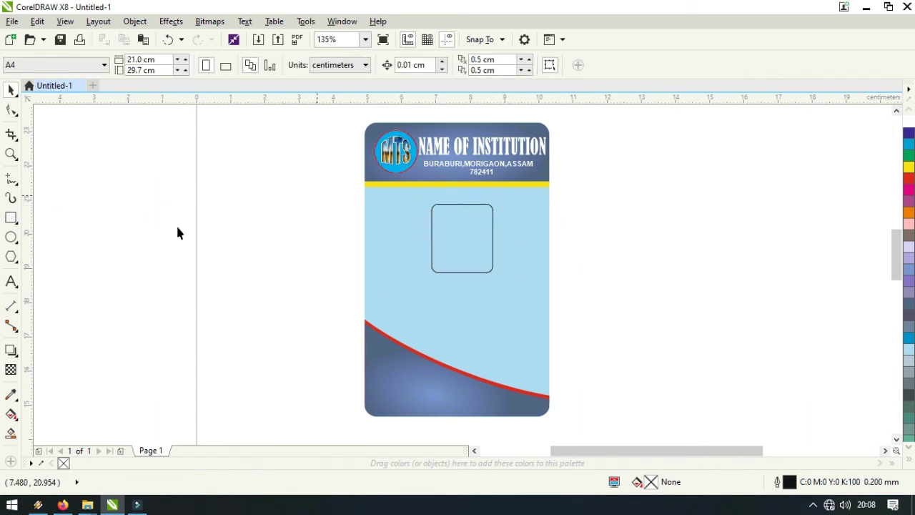
- Add the artistic text "ID CARD" on the empty page area beside the card and make it bold
{"action": "left_click", "coordinate": [11, 281]}
{"action": "left_click", "coordinate": [572, 212]}
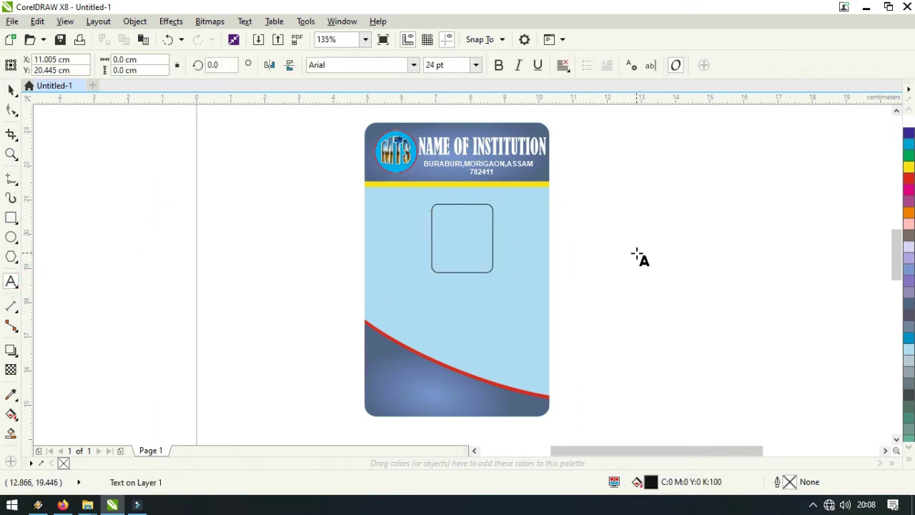
{"action": "type", "text": "ID CARD"}
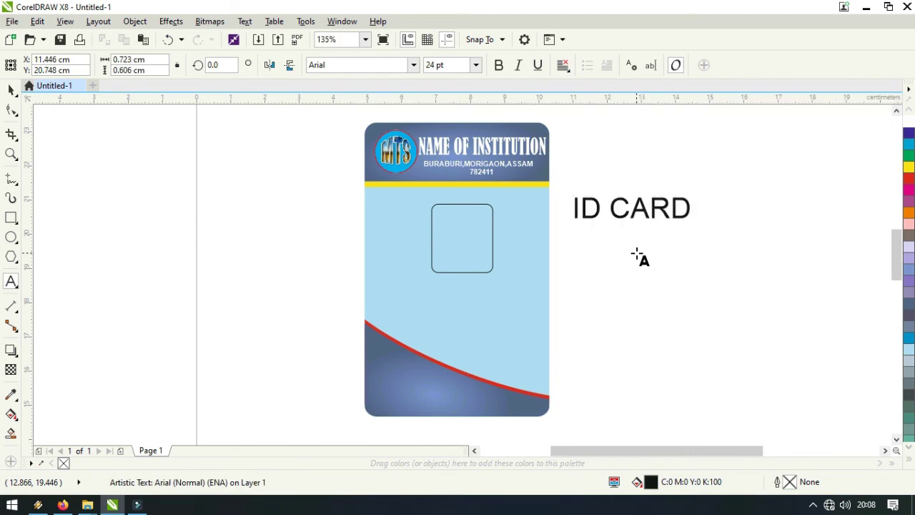
{"action": "key", "text": "ctrl+a"}
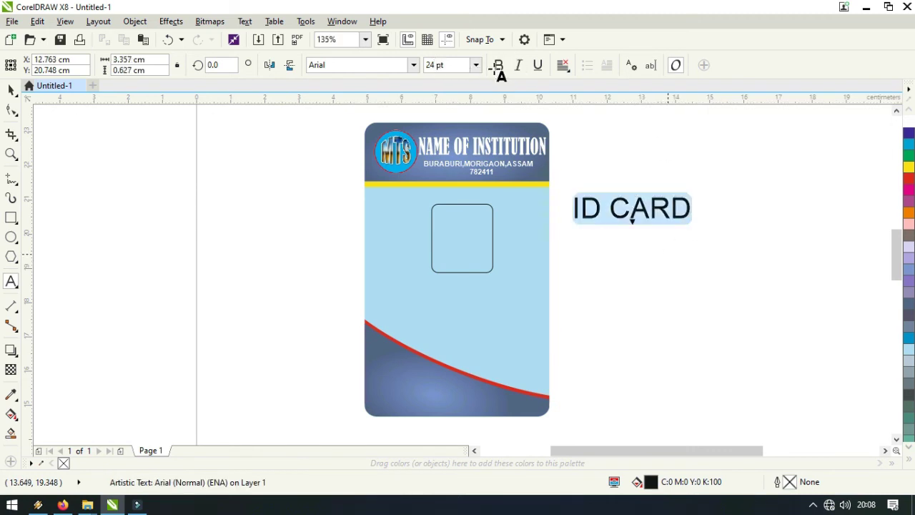
{"action": "left_click", "coordinate": [11, 90]}
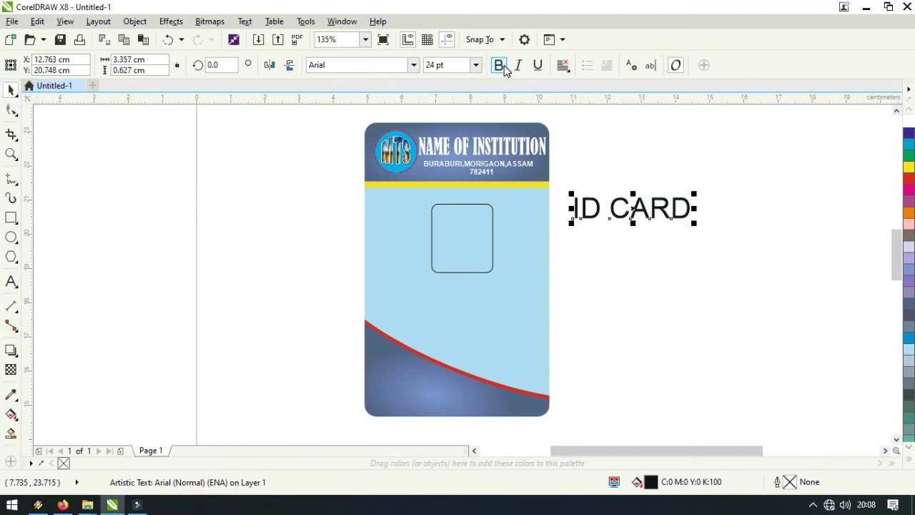
{"action": "left_click", "coordinate": [499, 65]}
- Recolour the whole "ID CARD" text red (C0 M100 Y100 K0)
{"action": "left_click", "coordinate": [11, 281]}
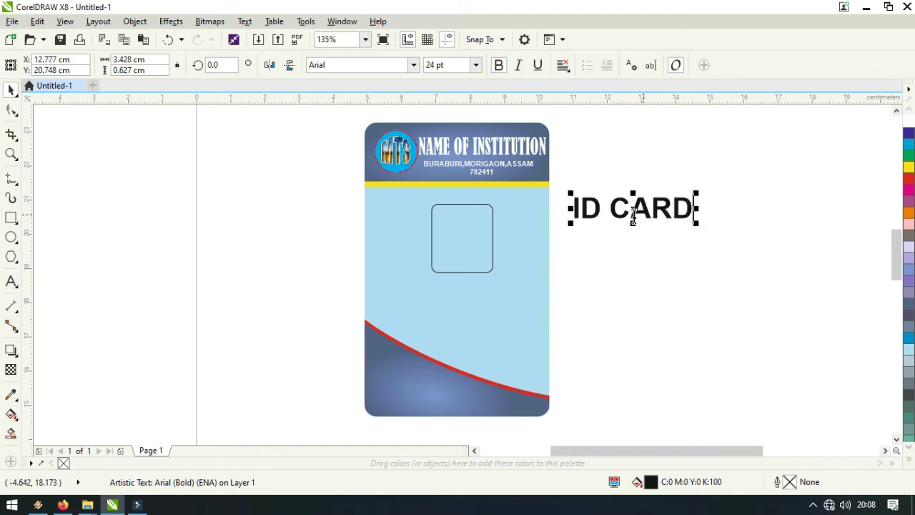
{"action": "left_click", "coordinate": [633, 211]}
{"action": "key", "text": "ctrl+a"}
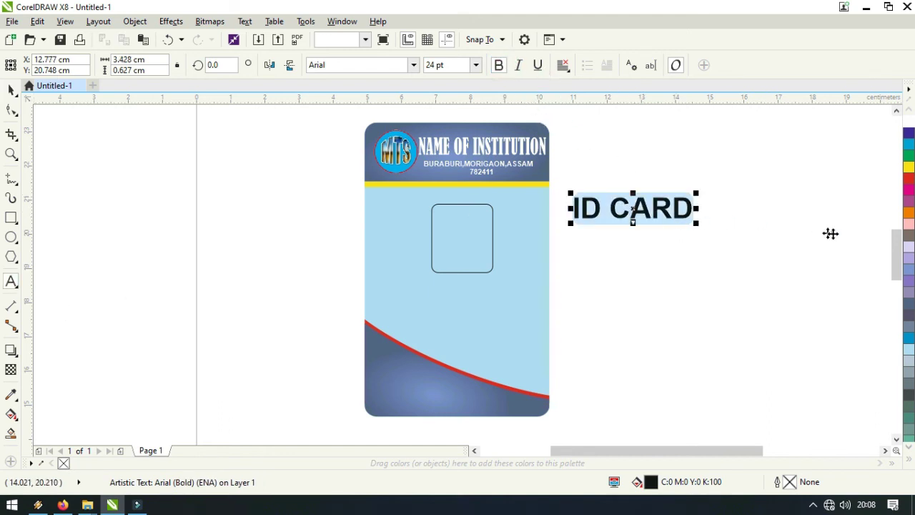
{"action": "left_click", "coordinate": [905, 180]}
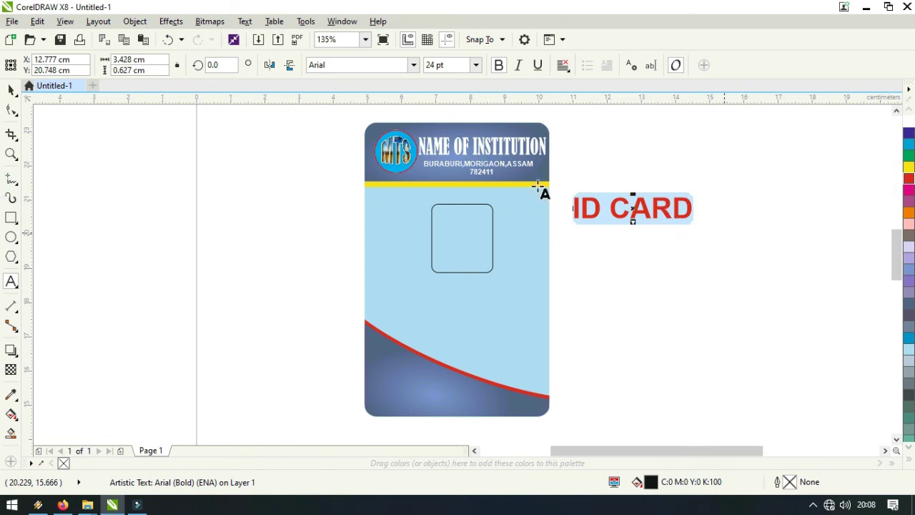
- Set the "ID CARD" text to 12 pt
{"action": "left_click", "coordinate": [476, 65]}
{"action": "left_click", "coordinate": [475, 65]}
{"action": "left_click", "coordinate": [475, 65]}
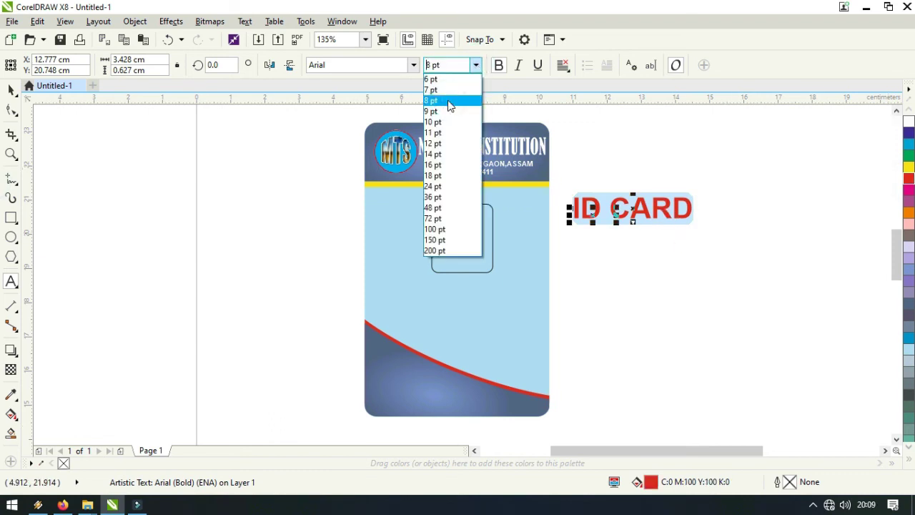
{"action": "left_click", "coordinate": [447, 101]}
{"action": "left_click", "coordinate": [476, 65]}
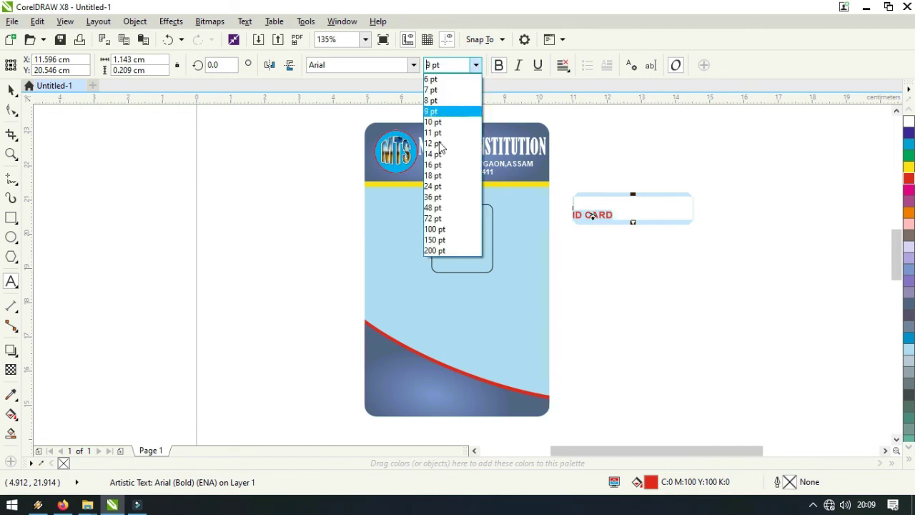
{"action": "left_click", "coordinate": [438, 143]}
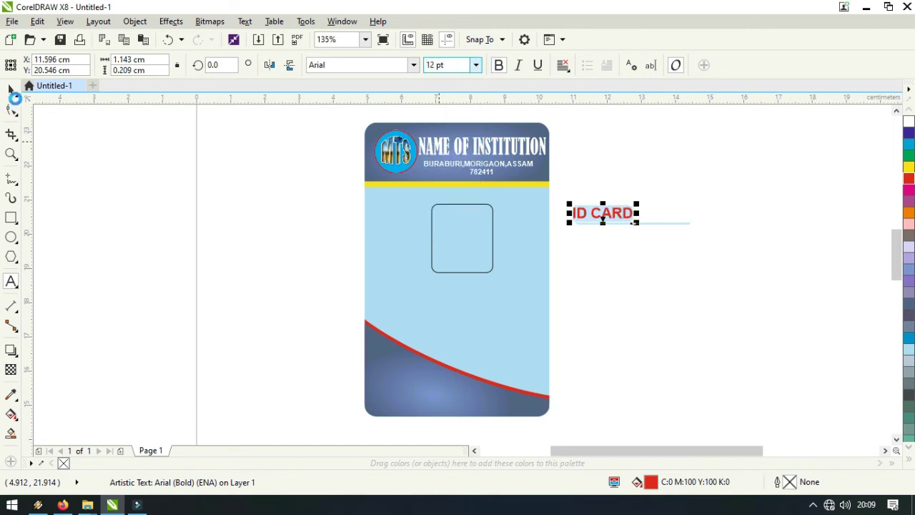
{"action": "left_click", "coordinate": [12, 89]}
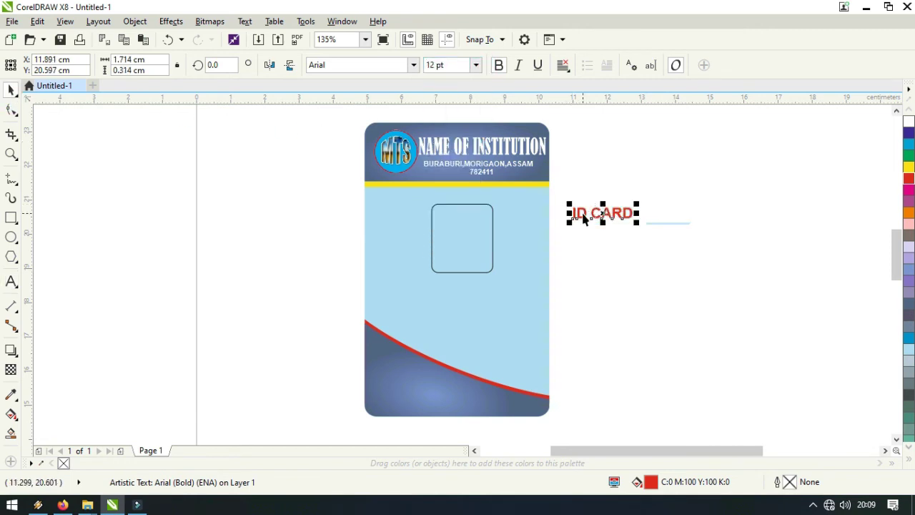
- Place the "ID CARD" text between the yellow stripe and the photo frame, and nudge the frame slightly down
{"action": "left_click_drag", "start_coordinate": [580, 214], "coordinate": [443, 198]}
{"action": "key", "text": "Left"}
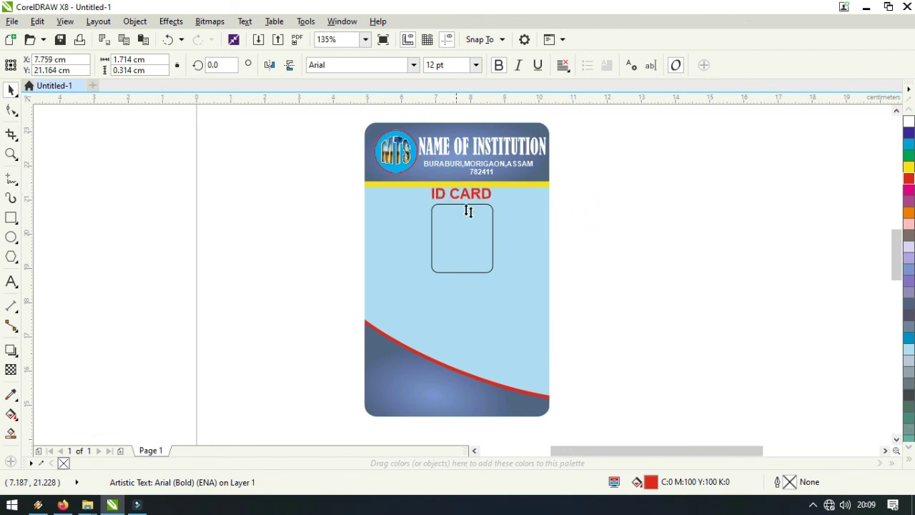
{"action": "left_click", "coordinate": [490, 260]}
{"action": "key", "text": "Down"}
{"action": "key", "text": "Down"}
{"action": "left_click", "coordinate": [466, 193]}
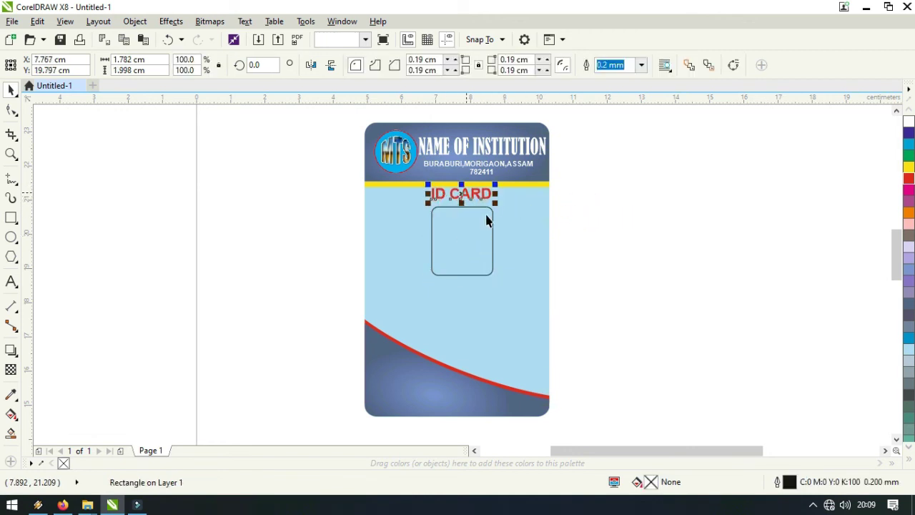
- Nudge the "ID CARD" text and the photo frame slightly right and down to refine their placement
{"action": "key", "text": "Right"}
{"action": "key", "text": "Down"}
{"action": "key", "text": "Down"}
{"action": "left_click", "coordinate": [478, 233]}
{"action": "key", "text": "Right"}
{"action": "key", "text": "Down"}
{"action": "left_click_drag", "start_coordinate": [493, 242], "coordinate": [493, 241]}
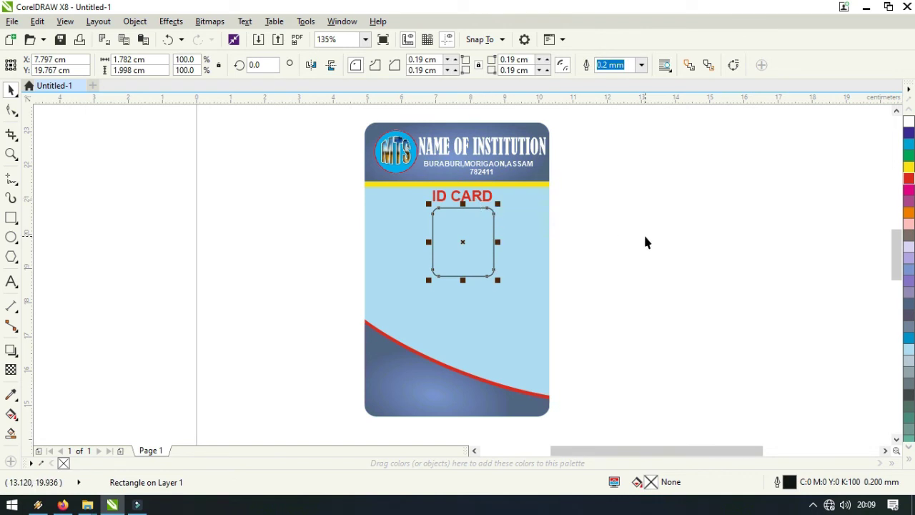
{"action": "left_click", "coordinate": [645, 241]}
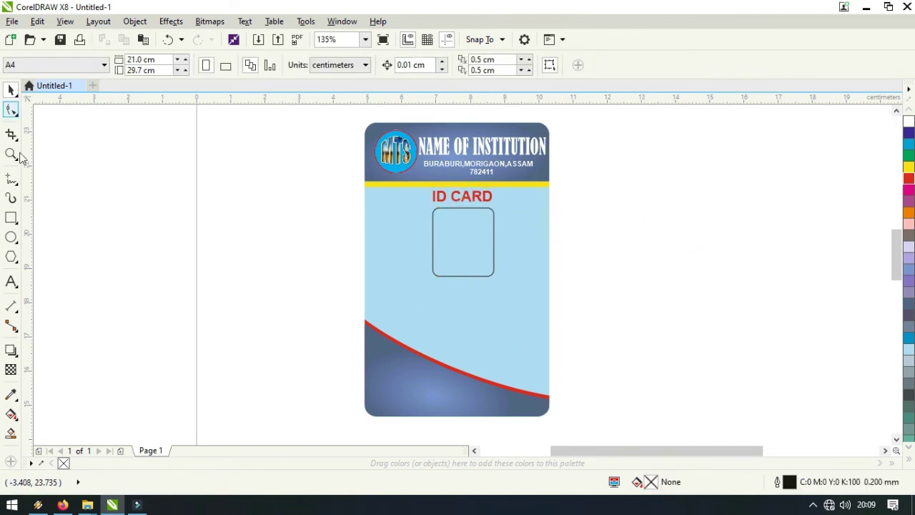
{"action": "left_click", "coordinate": [11, 281]}
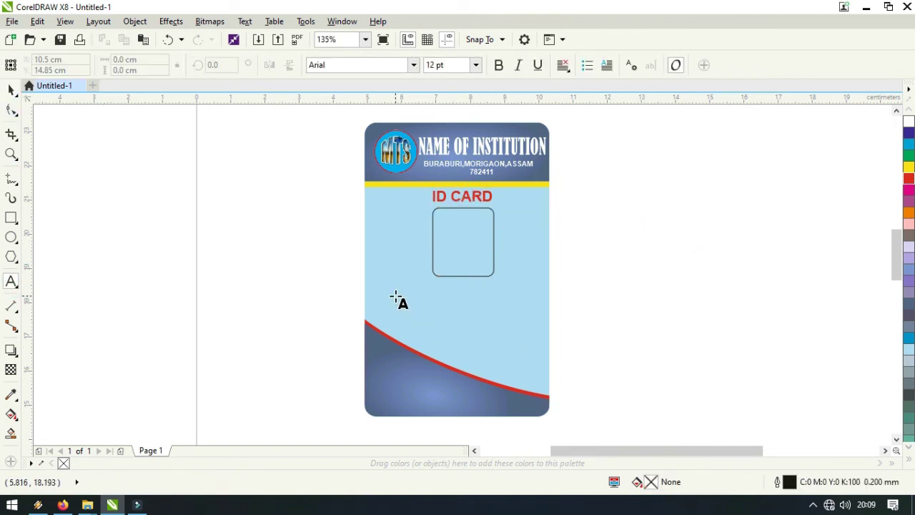
{"action": "left_click", "coordinate": [393, 299]}
{"action": "left_click", "coordinate": [476, 65]}
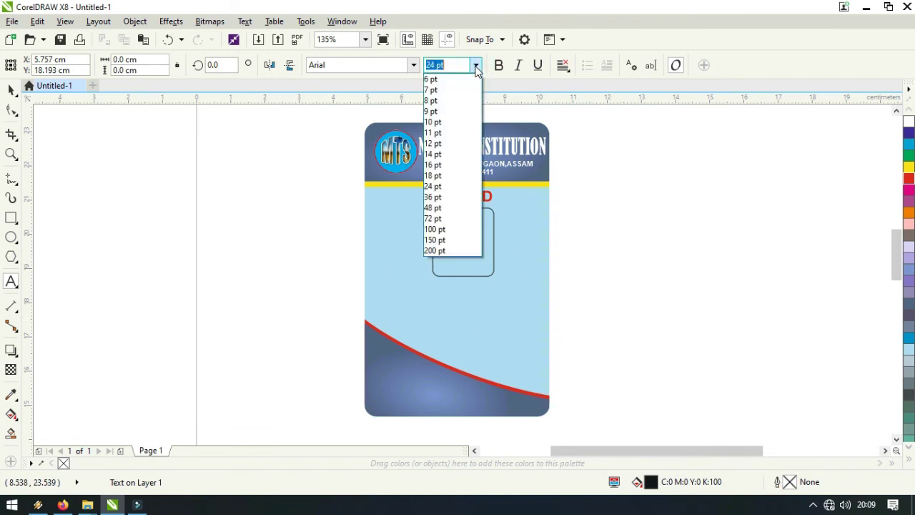
{"action": "left_click", "coordinate": [441, 133]}
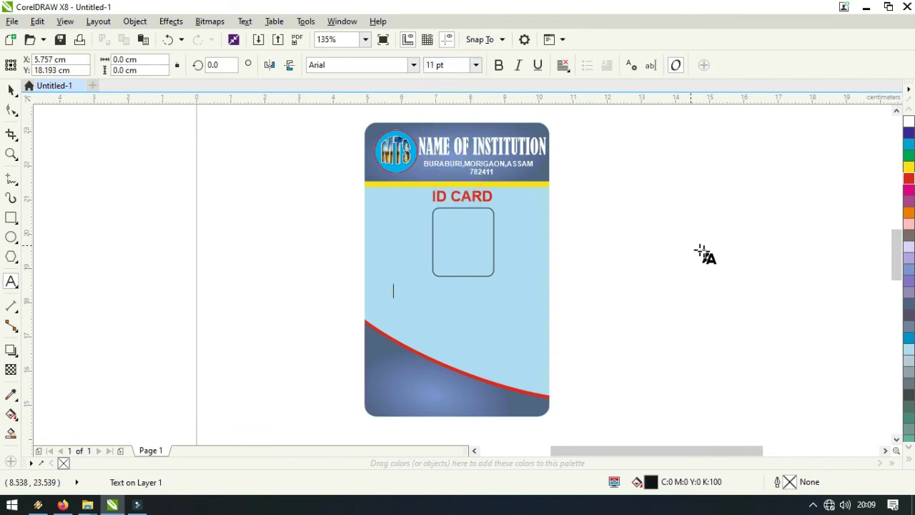
{"action": "left_click", "coordinate": [476, 65]}
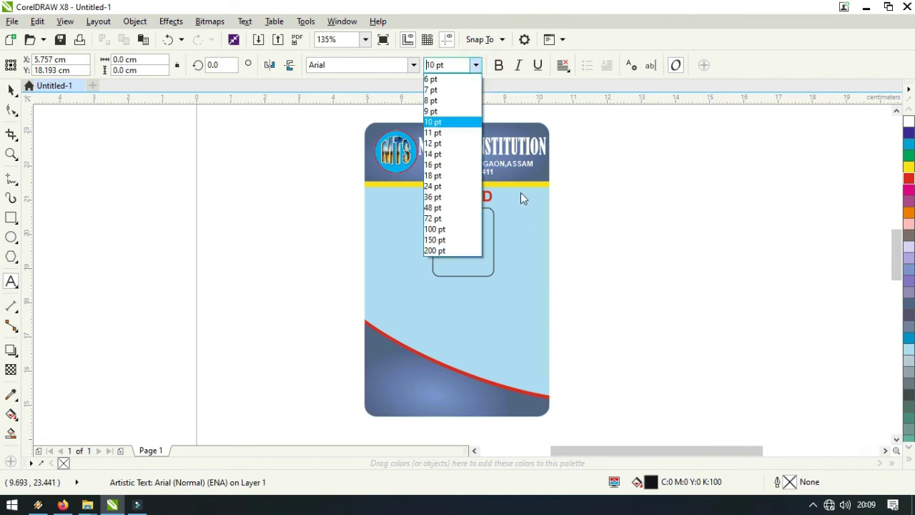
{"action": "left_click", "coordinate": [579, 283]}
- Start a 9 pt Arial artistic text below the photo frame and enter "Employee Name :" as its first line
{"action": "left_click", "coordinate": [13, 151]}
{"action": "left_click_drag", "start_coordinate": [326, 253], "coordinate": [567, 433]}
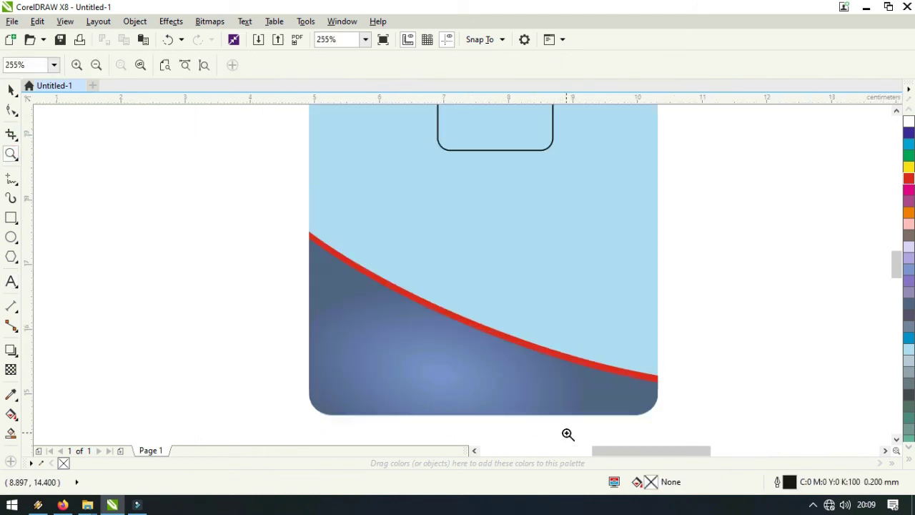
{"action": "left_click", "coordinate": [16, 92]}
{"action": "left_click", "coordinate": [11, 281]}
{"action": "left_click", "coordinate": [362, 212]}
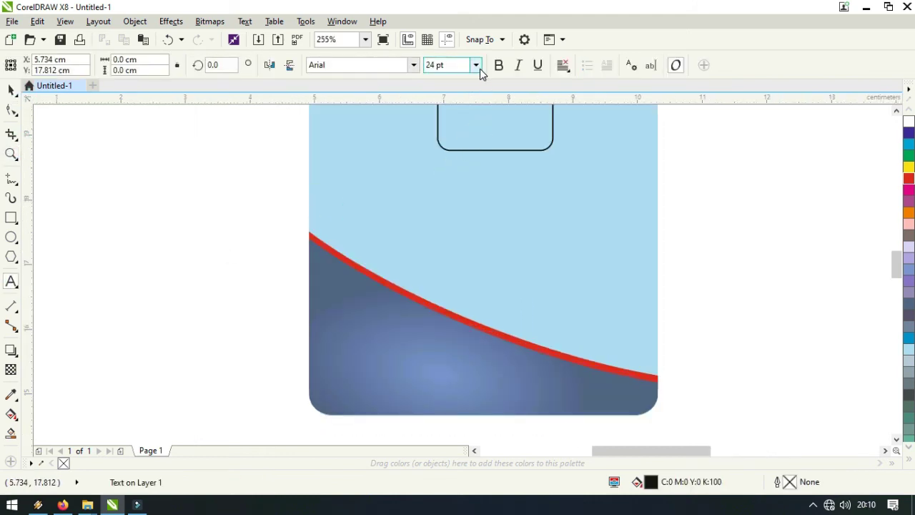
{"action": "left_click", "coordinate": [476, 65]}
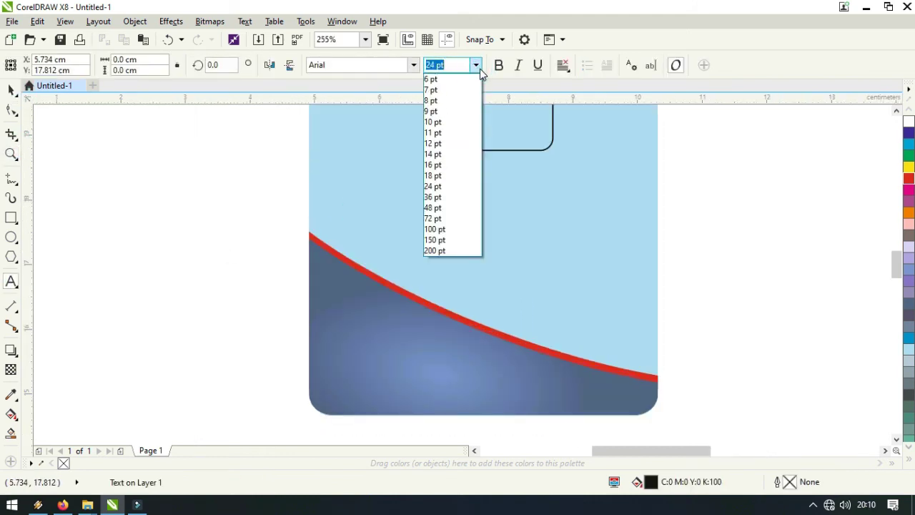
{"action": "left_click", "coordinate": [438, 112]}
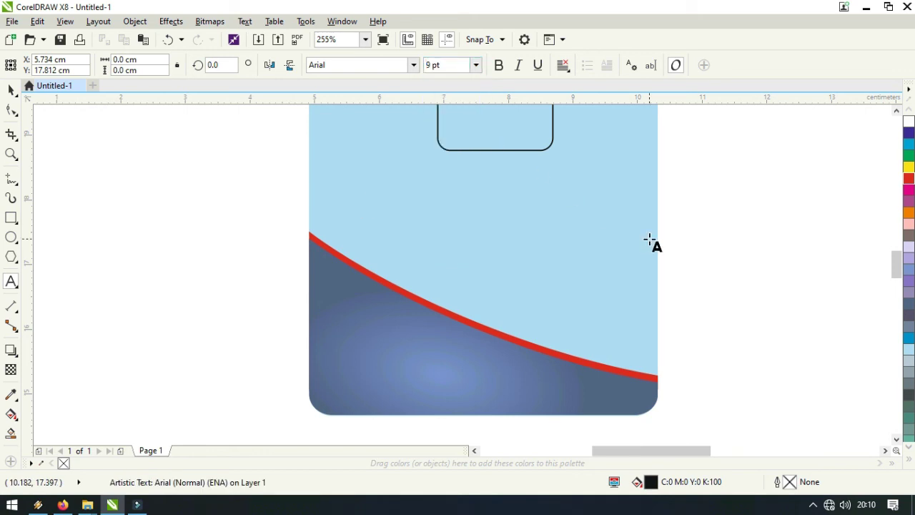
{"action": "type", "text": "Employee"}
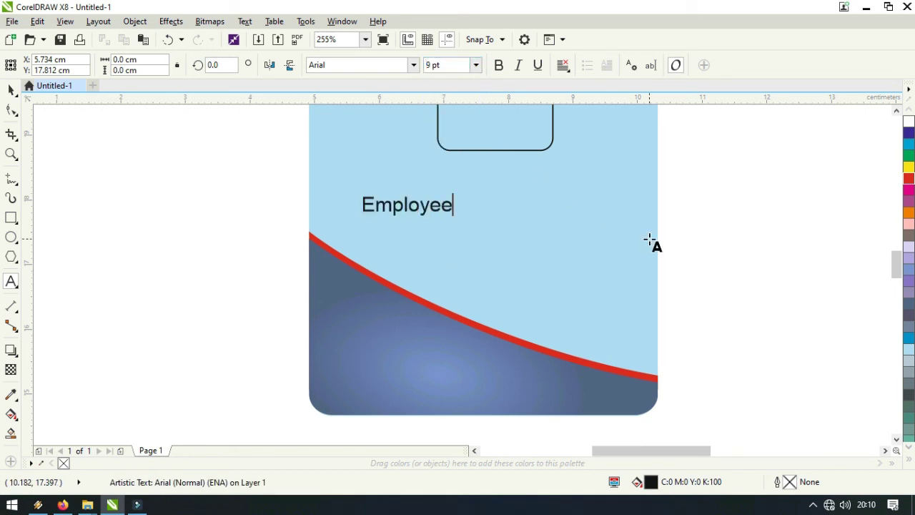
{"action": "type", "text": " Name"}
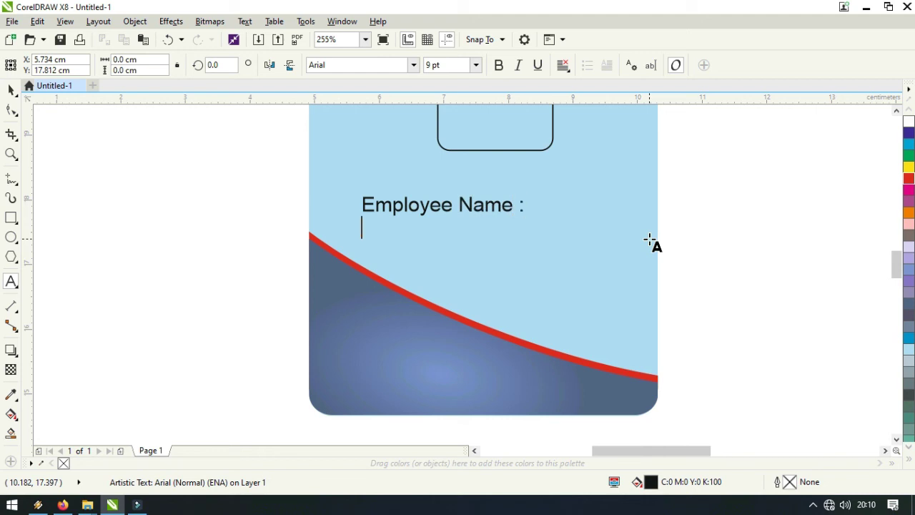
{"action": "type", "text": " :"}
{"action": "key", "text": "Return"}
- Add the lines "Address:" and "Designation :" below "Employee Name :"
{"action": "type", "text": "Adress:"}
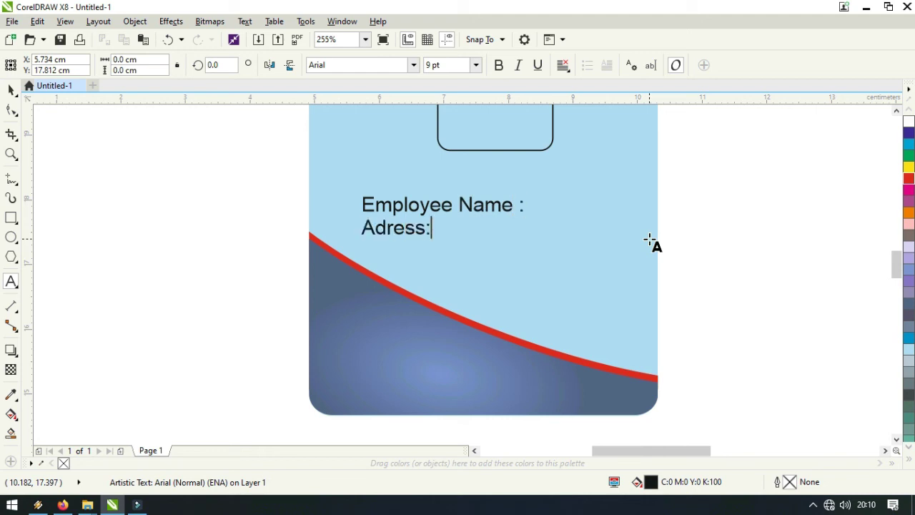
{"action": "type", "text": "d"}
{"action": "key", "text": "End"}
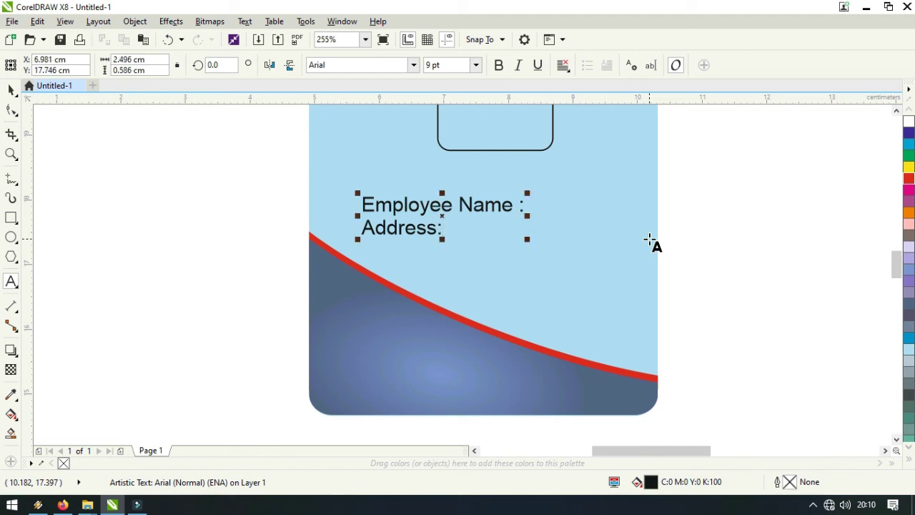
{"action": "key", "text": "Return"}
{"action": "type", "text": "Degi"}
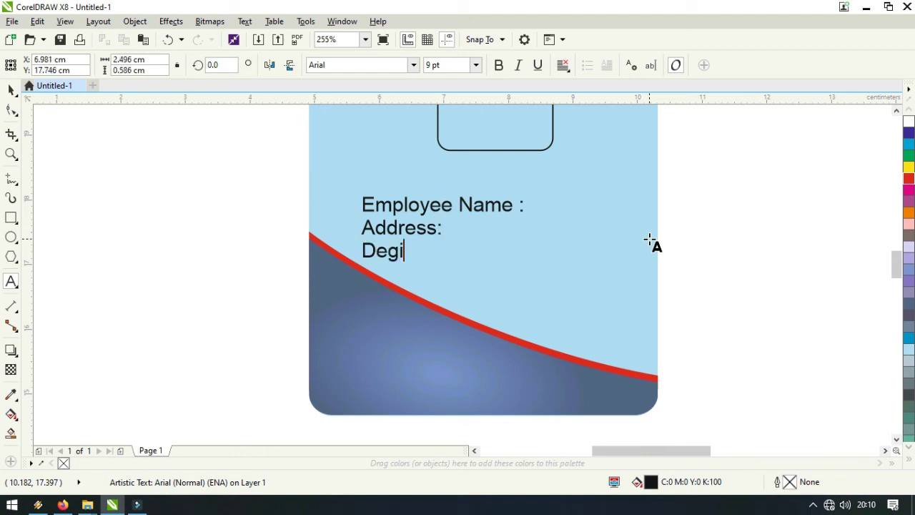
{"action": "key", "text": "BackSpace"}
{"action": "type", "text": "signation :"}
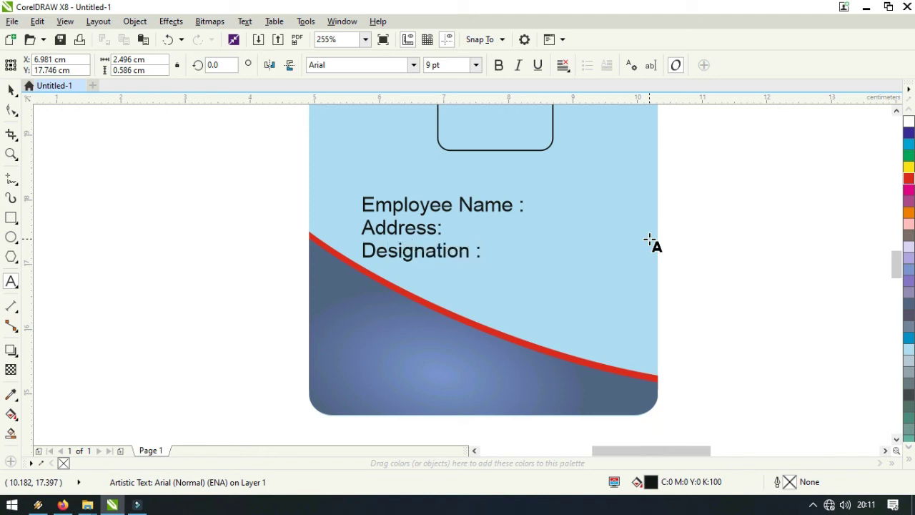
- Replace the "Address:" line with "S/O" and add "Address" as the last line below "Designation :"
{"action": "double_click", "coordinate": [450, 228]}
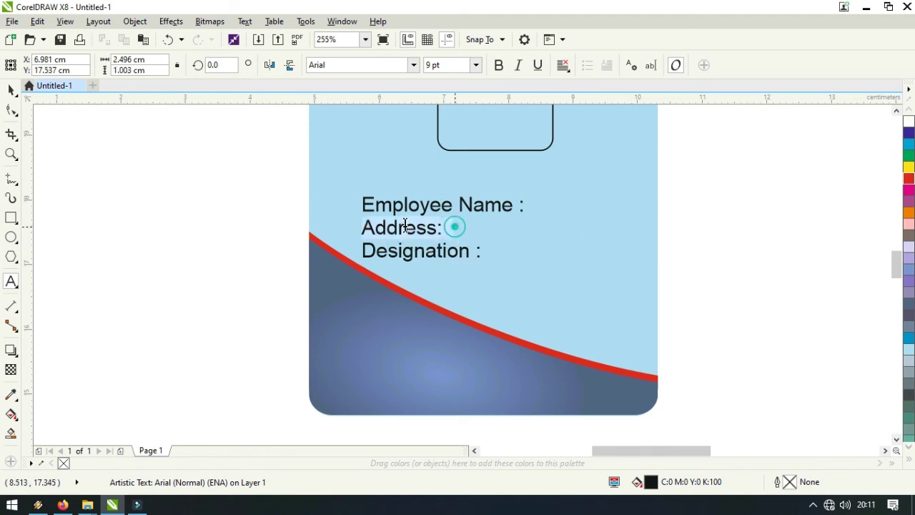
{"action": "type", "text": "So"}
{"action": "key", "text": "BackSpace"}
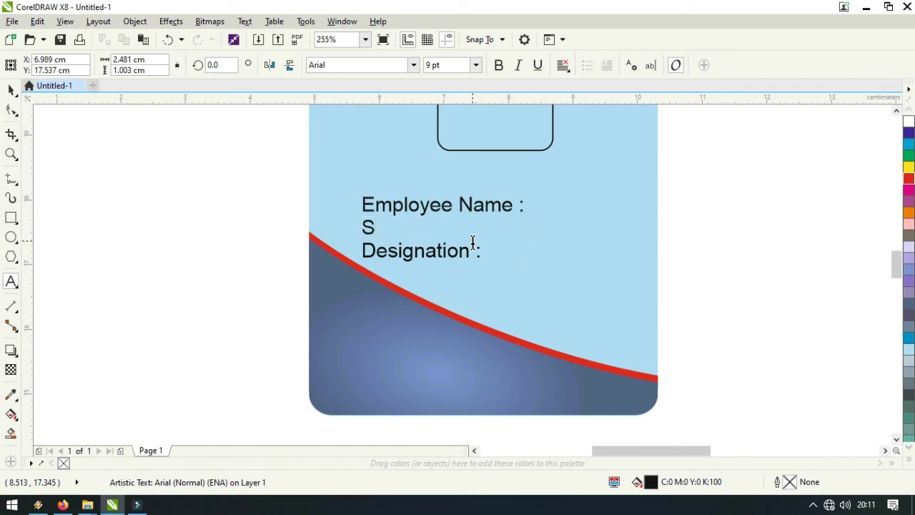
{"action": "type", "text": "/O"}
{"action": "key", "text": "Return"}
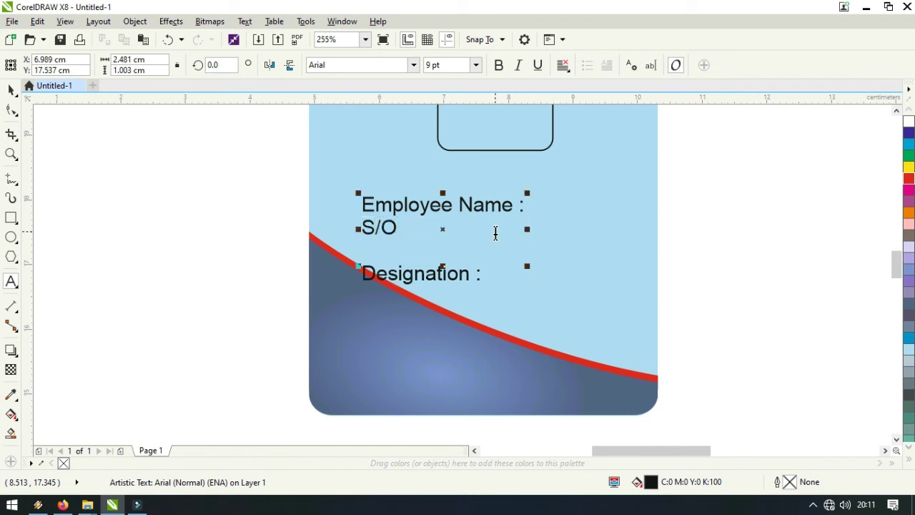
{"action": "key", "text": "BackSpace"}
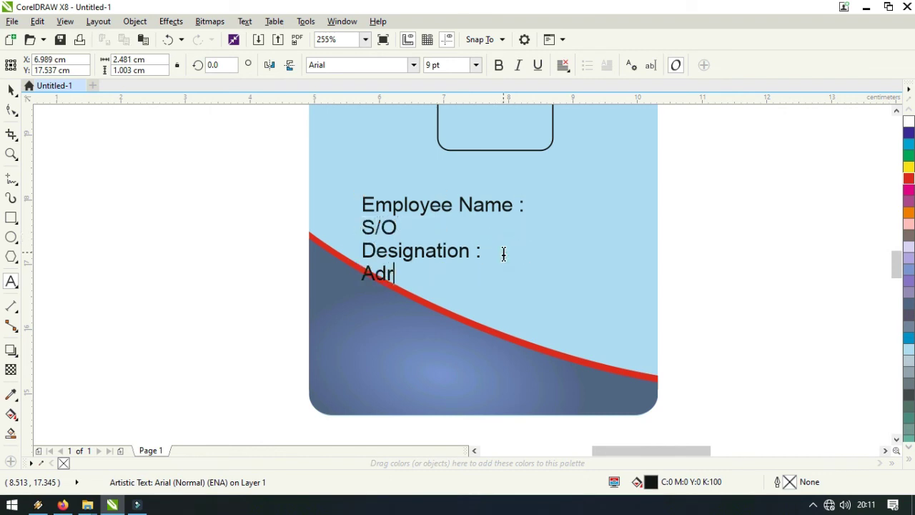
{"action": "left_click", "coordinate": [387, 273]}
{"action": "type", "text": "d"}
- Move the employee details text slightly left and make all of its lines bold and italic
{"action": "left_click", "coordinate": [11, 90]}
{"action": "left_click_drag", "start_coordinate": [420, 246], "coordinate": [391, 246]}
{"action": "double_click", "coordinate": [361, 253]}
{"action": "key", "text": "ctrl+a"}
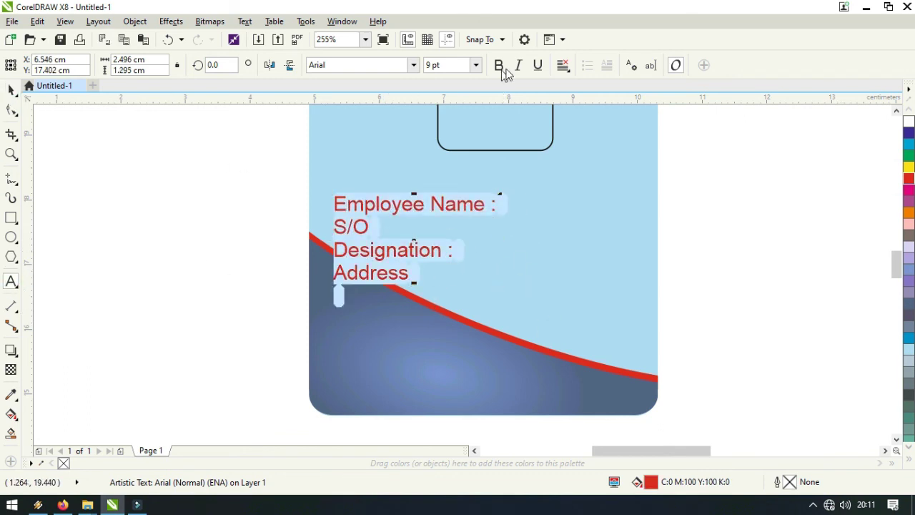
{"action": "left_click", "coordinate": [502, 66]}
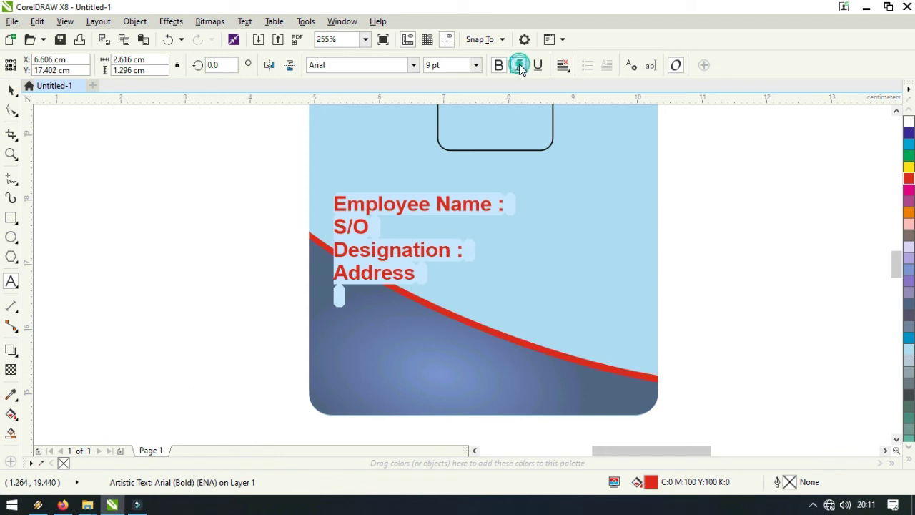
{"action": "left_click", "coordinate": [519, 65]}
- Set the employee details text to 8 pt and colour it magenta (C0 M100 Y0 K0)
{"action": "left_click", "coordinate": [475, 65]}
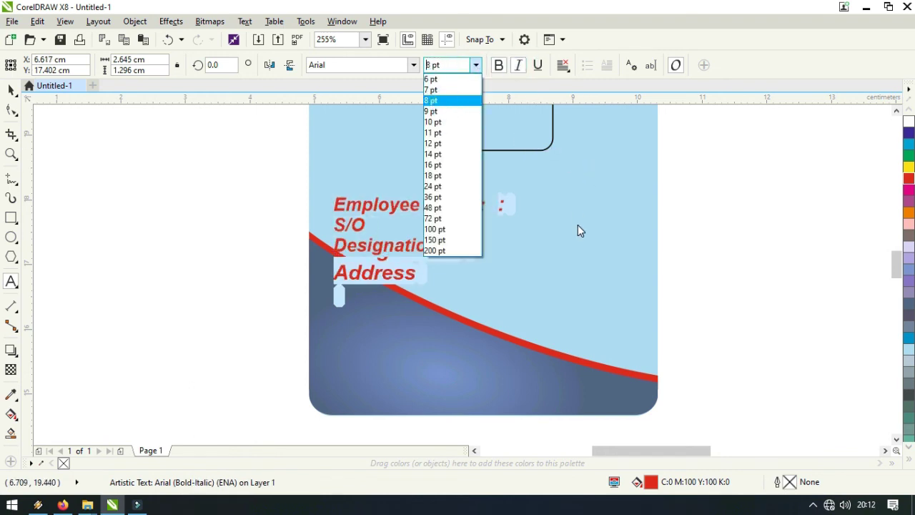
{"action": "key", "text": "Return"}
{"action": "left_click", "coordinate": [909, 191]}
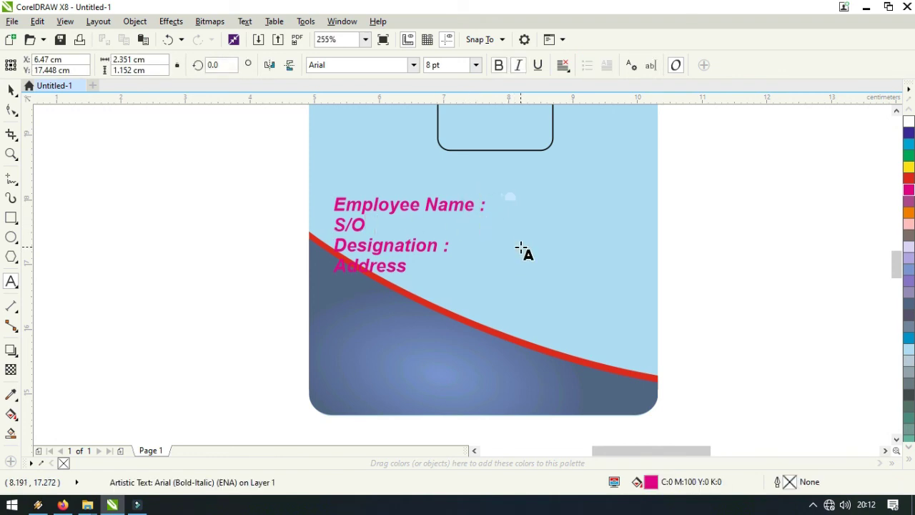
- Give the "S/O", "Designation" and "Address" lines colons aligned under the one after "Employee Name"
{"action": "type", "text": ":"}
{"action": "left_click", "coordinate": [418, 265]}
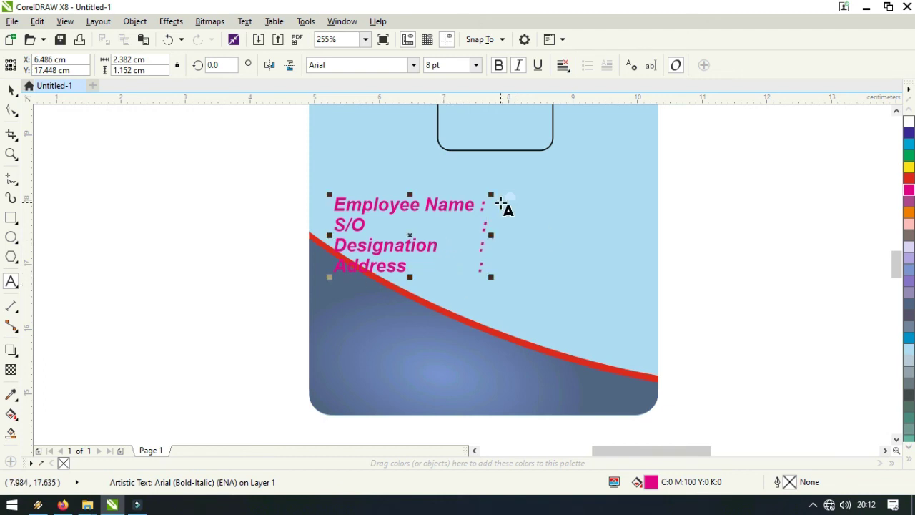
{"action": "left_click", "coordinate": [11, 90]}
- Stretch the employee details text block to about 2.97 × 1.98 cm
{"action": "left_click_drag", "start_coordinate": [410, 279], "coordinate": [544, 295]}
{"action": "left_click", "coordinate": [541, 292]}
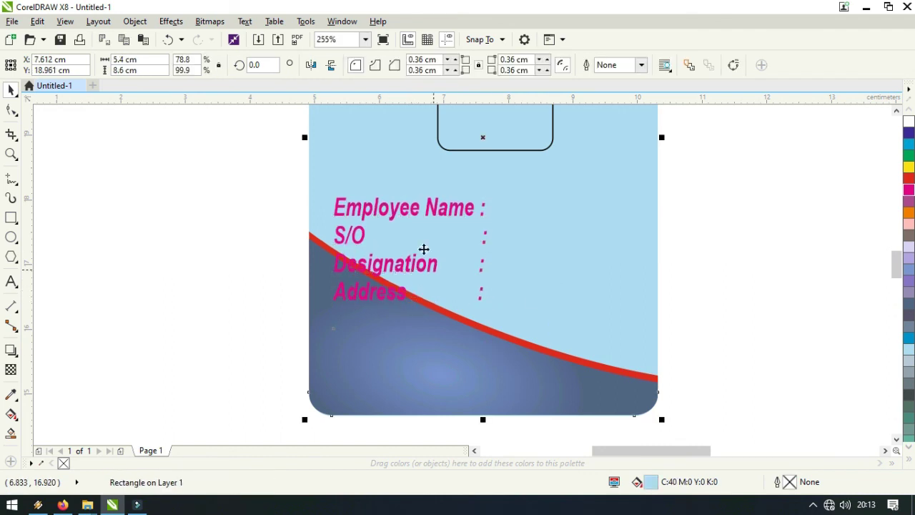
{"action": "scroll", "coordinate": [543, 355], "scroll_direction": "down", "scroll_amount": 2}
{"action": "left_click", "coordinate": [476, 283]}
{"action": "mouse_move", "coordinate": [519, 330]}
{"action": "left_mouse_down"}
{"action": "mouse_move", "coordinate": [537, 353]}
{"action": "mouse_move", "coordinate": [524, 346]}
{"action": "left_mouse_up"}
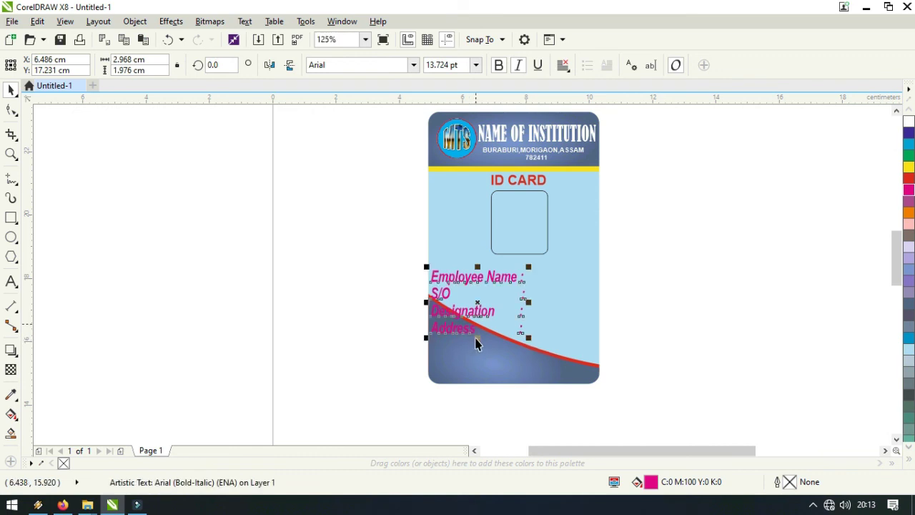
- Move the employee details text slightly right and adjust its height to about 2.39 cm
{"action": "left_click", "coordinate": [11, 90]}
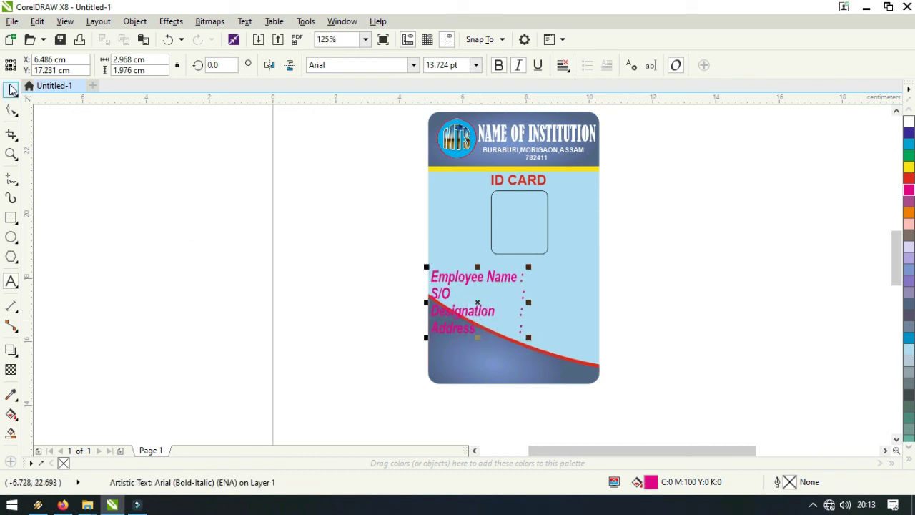
{"action": "left_click_drag", "start_coordinate": [462, 276], "coordinate": [472, 276]}
{"action": "left_click_drag", "start_coordinate": [490, 339], "coordinate": [494, 365]}
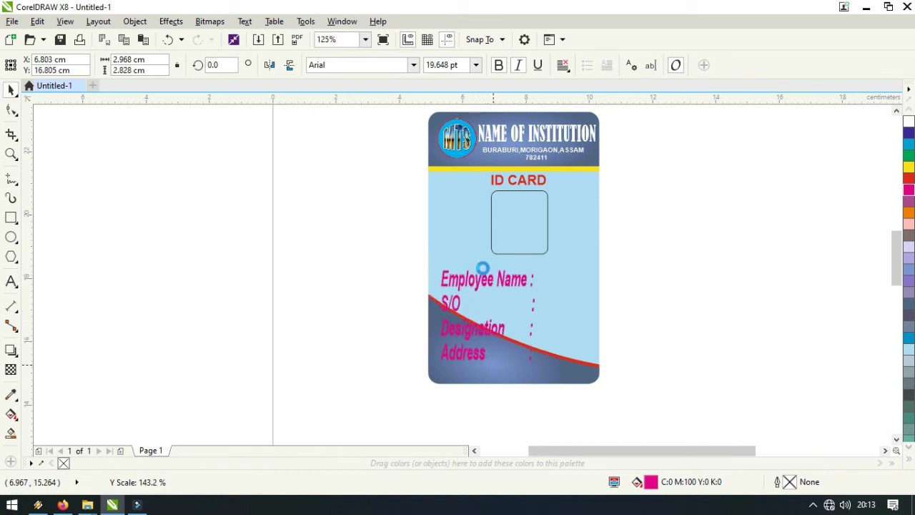
{"action": "left_click", "coordinate": [484, 273]}
{"action": "left_click", "coordinate": [483, 270]}
{"action": "left_click_drag", "start_coordinate": [487, 265], "coordinate": [490, 279]}
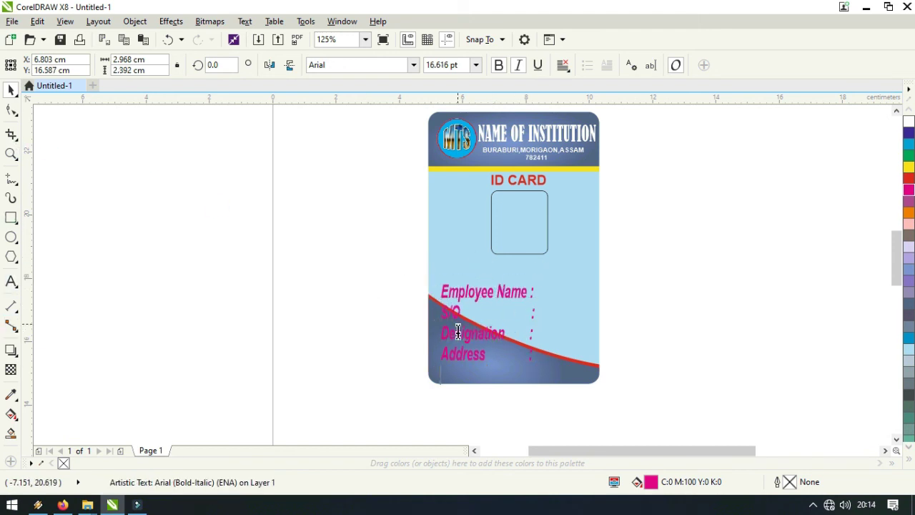
- Try green on the whole employee details text and settle on Neon Red (C0 M100 Y60 K0)
{"action": "left_click", "coordinate": [908, 461]}
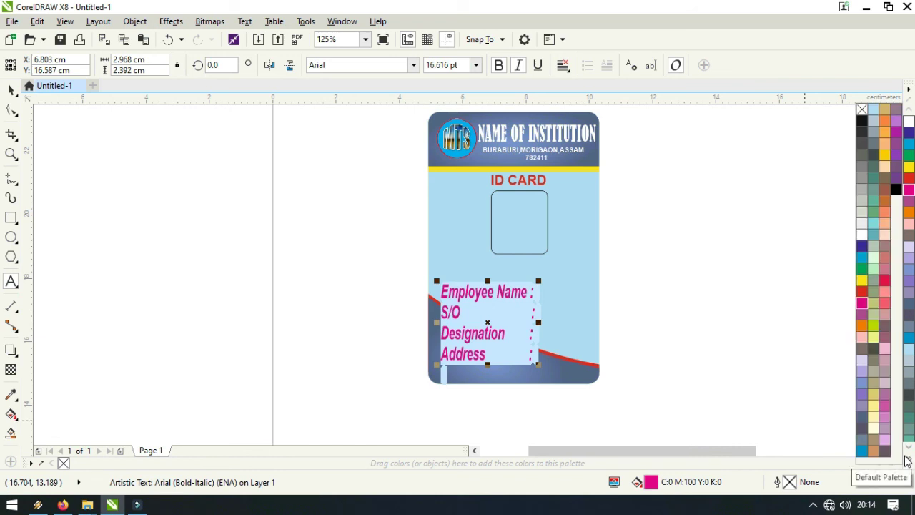
{"action": "left_click", "coordinate": [862, 268]}
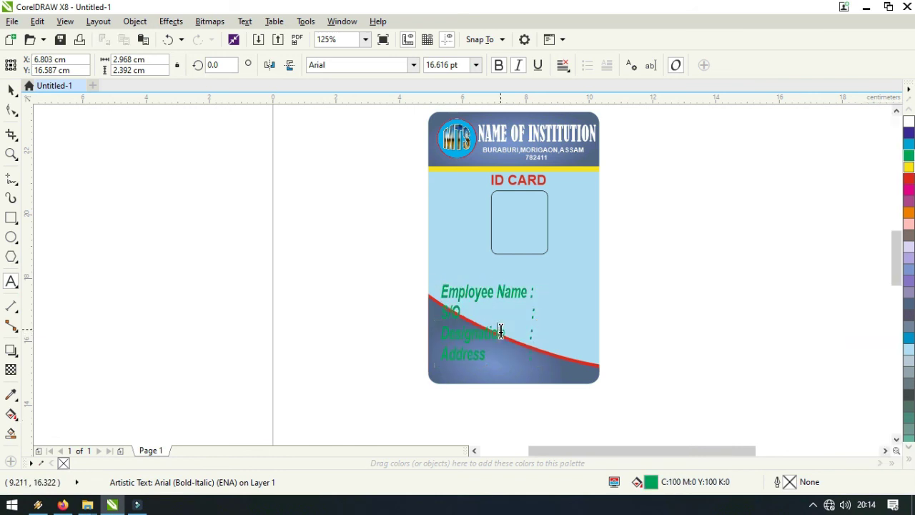
{"action": "left_click", "coordinate": [908, 461]}
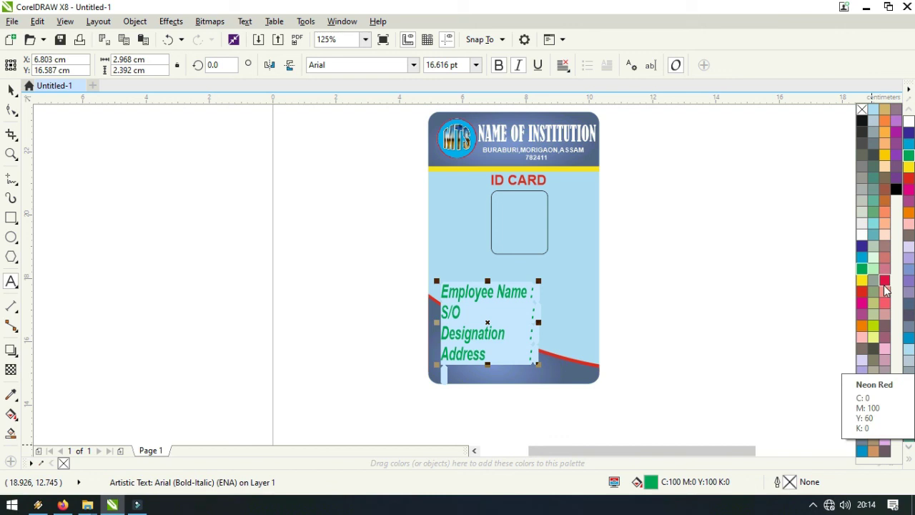
{"action": "left_click", "coordinate": [885, 283]}
- Shift the employee details text slightly left and down on the card, and deselect it
{"action": "key", "text": "ctrl+space"}
{"action": "left_click_drag", "start_coordinate": [475, 331], "coordinate": [471, 336]}
{"action": "left_click", "coordinate": [525, 201]}
{"action": "left_click", "coordinate": [664, 246]}
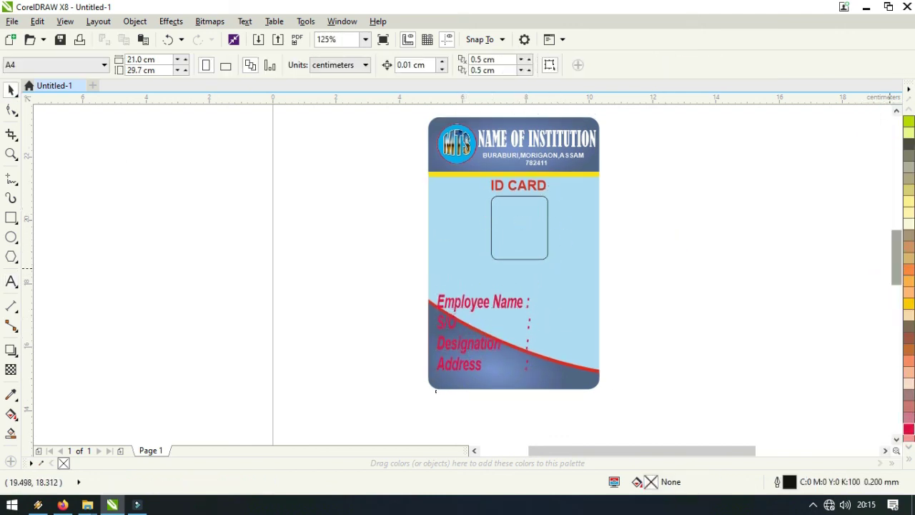
{"action": "left_click", "coordinate": [12, 154]}
{"action": "left_click_drag", "start_coordinate": [415, 186], "coordinate": [589, 359]}
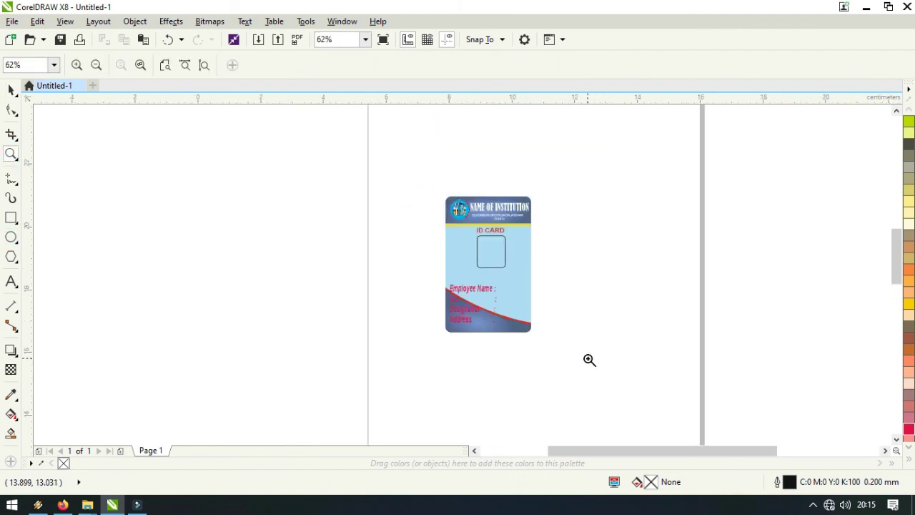
- Switch to File Explorer, find the portrait illustration in the Downloads folder, and bring it into the CorelDRAW page beside the card
{"action": "mouse_move", "coordinate": [88, 504]}
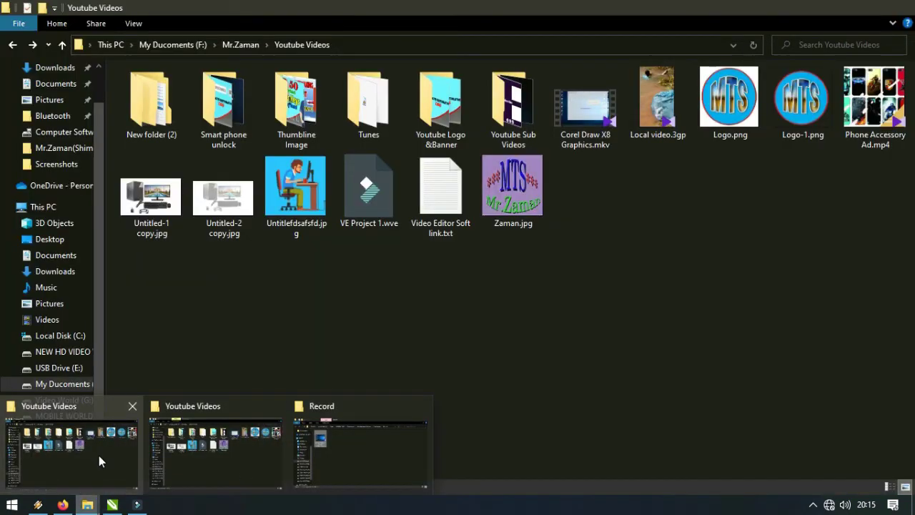
{"action": "left_click", "coordinate": [99, 455]}
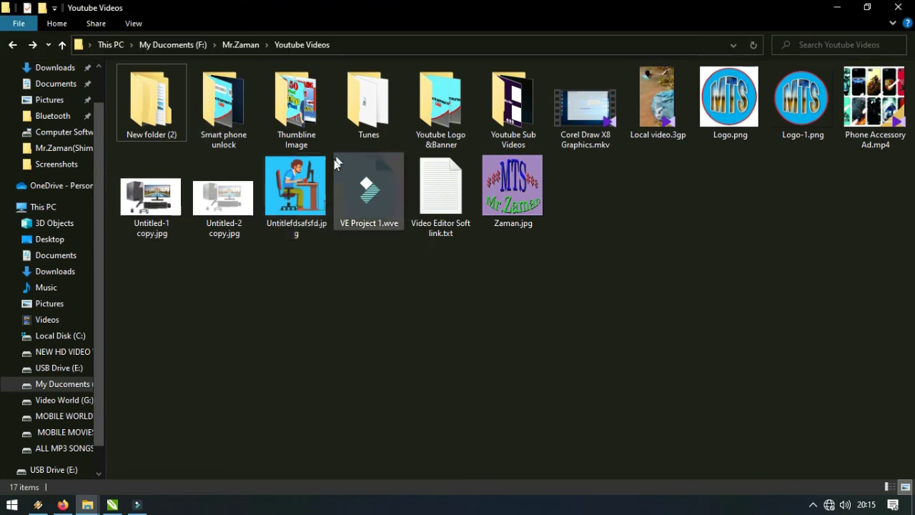
{"action": "left_click", "coordinate": [55, 68]}
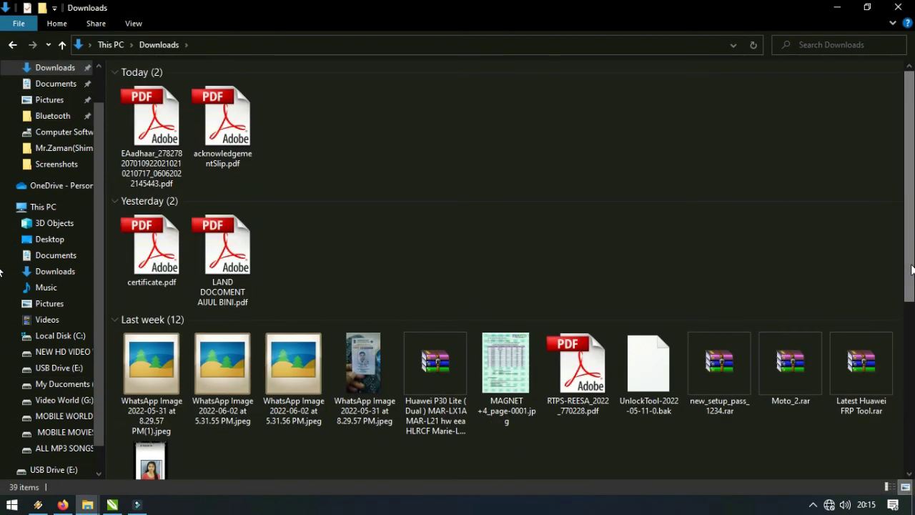
{"action": "scroll", "coordinate": [198, 431], "scroll_direction": "down", "scroll_amount": 4}
{"action": "left_click_drag", "start_coordinate": [153, 426], "coordinate": [262, 332]}
{"action": "left_click_drag", "start_coordinate": [258, 290], "coordinate": [669, 276]}
- Undo the last move of the portrait picture and reselect the card's photo frame
{"action": "left_click", "coordinate": [441, 213]}
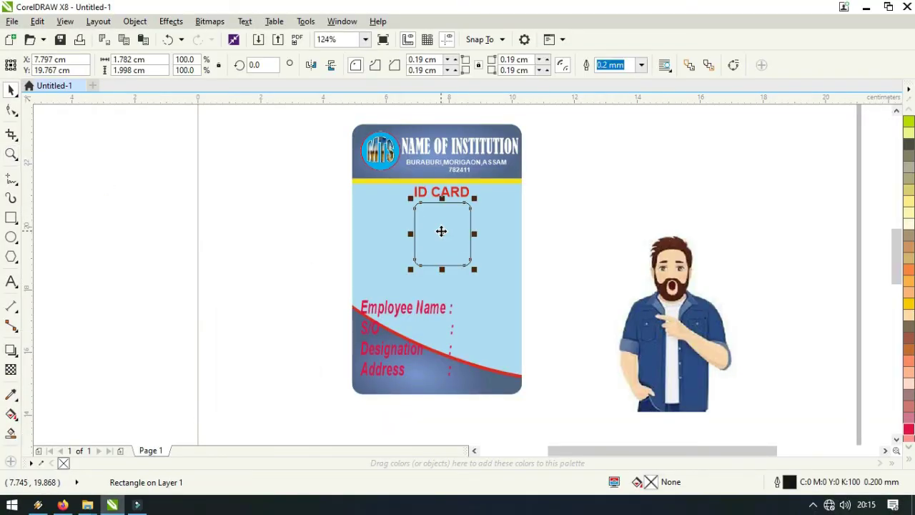
{"action": "left_click", "coordinate": [167, 40]}
{"action": "left_click", "coordinate": [431, 238]}
{"action": "left_click", "coordinate": [448, 231]}
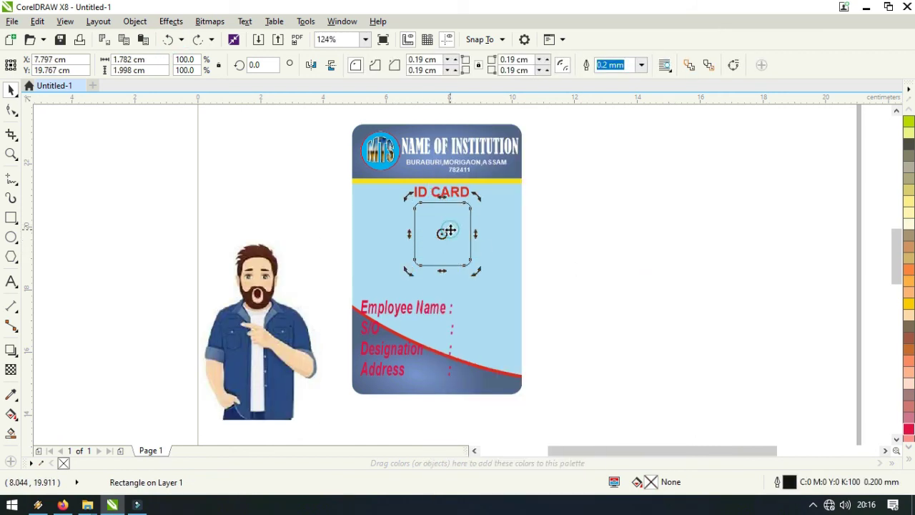
{"action": "left_click", "coordinate": [449, 228]}
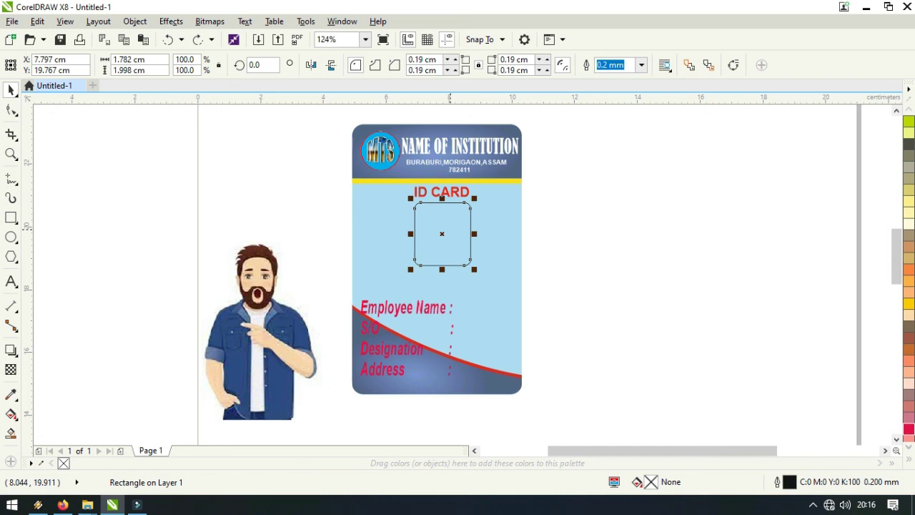
- Shrink the portrait picture to 66.4% beside the card and place a copy of the photo frame over its upper body
{"action": "left_click", "coordinate": [263, 340]}
{"action": "left_click", "coordinate": [604, 239]}
{"action": "left_click_drag", "start_coordinate": [433, 217], "coordinate": [682, 283]}
{"action": "left_click_drag", "start_coordinate": [755, 256], "coordinate": [733, 288]}
{"action": "left_click_drag", "start_coordinate": [684, 211], "coordinate": [690, 333]}
{"action": "left_click", "coordinate": [10, 216]}
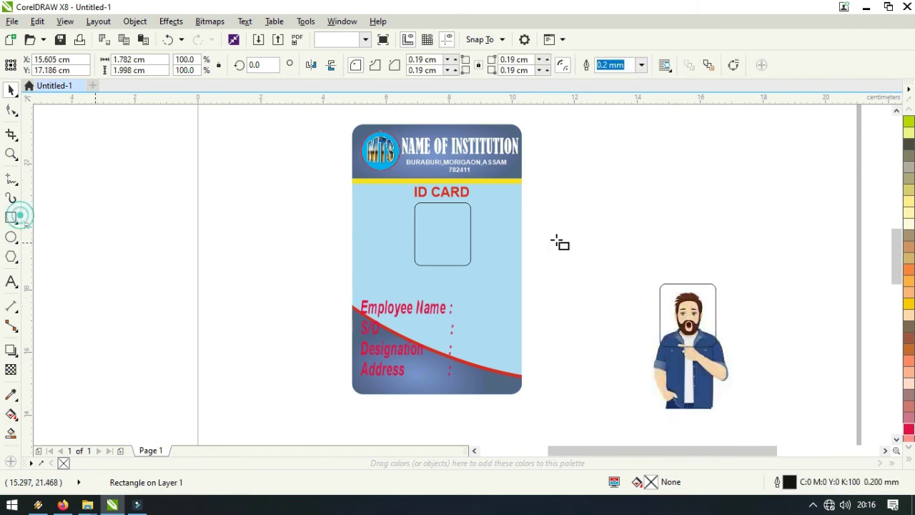
{"action": "left_click_drag", "start_coordinate": [632, 242], "coordinate": [745, 421]}
{"action": "key", "text": "Delete"}
- Try to intersect the portrait with the frame copy and move the cropped piece into the card's photo frame
{"action": "left_click", "coordinate": [11, 90]}
{"action": "left_click", "coordinate": [419, 65]}
{"action": "left_click_drag", "start_coordinate": [715, 327], "coordinate": [631, 233]}
{"action": "left_click_drag", "start_coordinate": [690, 313], "coordinate": [453, 240]}
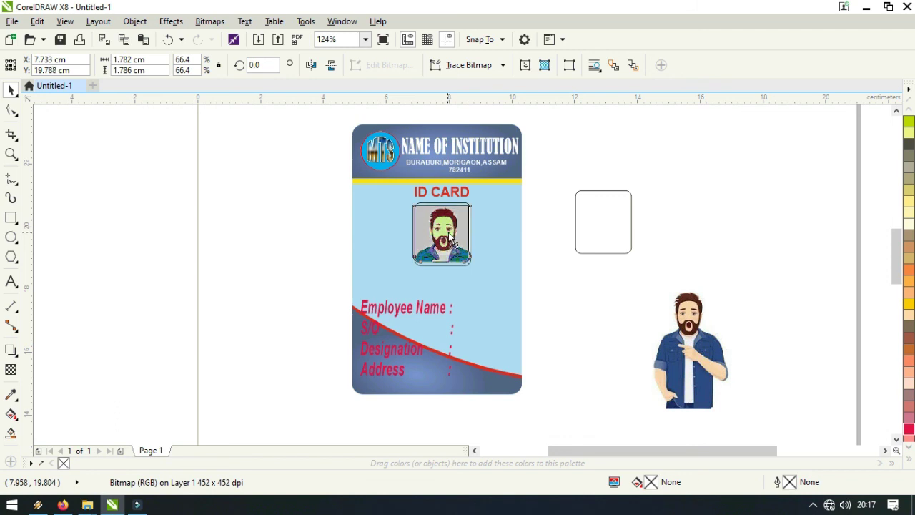
{"action": "key", "text": "ctrl+z"}
- Move the frame copy over the portrait's head and chest, centred at about X 15.61 cm, Y 16.97 cm
{"action": "left_click_drag", "start_coordinate": [608, 253], "coordinate": [688, 355]}
{"action": "key", "text": "Right"}
{"action": "key", "text": "Right"}
{"action": "key", "text": "Right"}
{"action": "key", "text": "Right"}
{"action": "key", "text": "Right"}
{"action": "key", "text": "Down"}
{"action": "key", "text": "Down"}
{"action": "key", "text": "Down"}
{"action": "key", "text": "Down"}
{"action": "key", "text": "Down"}
{"action": "key", "text": "Down"}
{"action": "key", "text": "Down"}
{"action": "key", "text": "Right"}
{"action": "key", "text": "Right"}
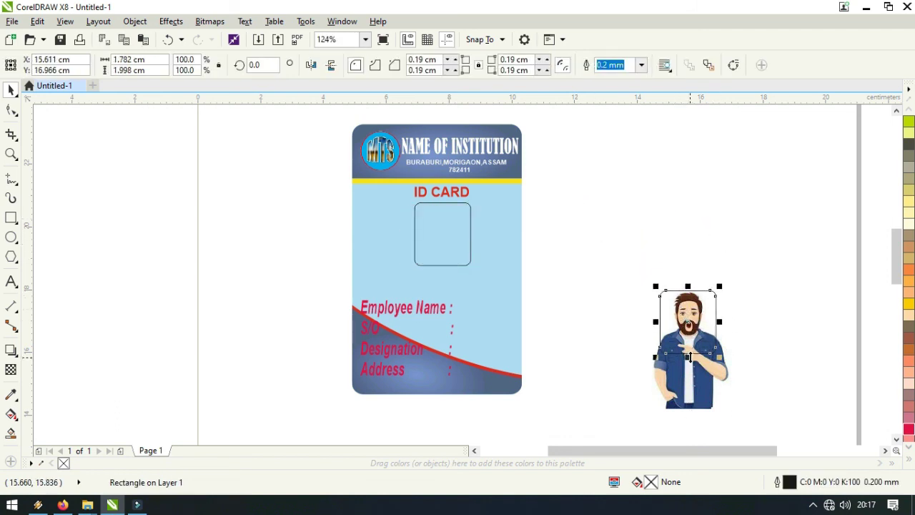
- Intersect the portrait with the frame copy and move the cropped photo into the card's photo frame, removing the leftover frame copy
{"action": "left_click", "coordinate": [741, 257]}
{"action": "left_click_drag", "start_coordinate": [585, 214], "coordinate": [767, 414]}
{"action": "left_click", "coordinate": [419, 65]}
{"action": "left_click_drag", "start_coordinate": [690, 271], "coordinate": [444, 173]}
{"action": "key", "text": "Delete"}
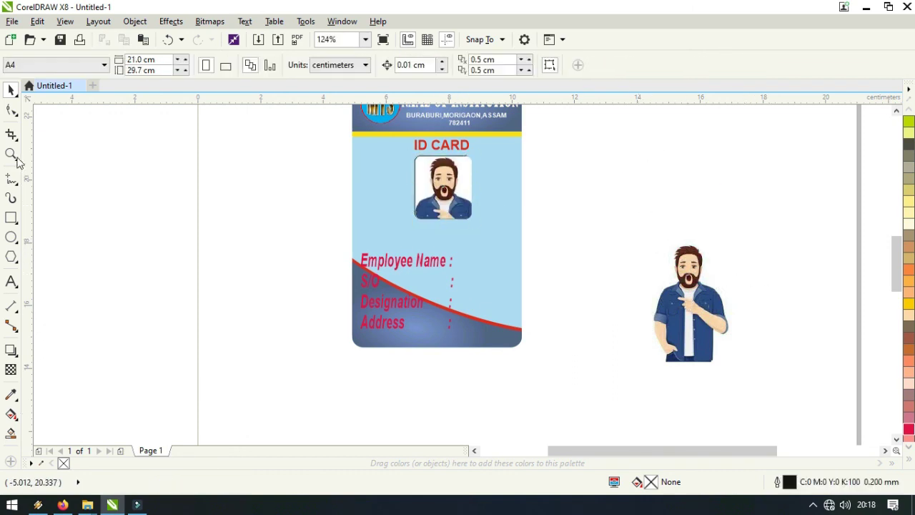
- Nudge the cropped photo left and down until it lines up with the outline of the card's photo frame, and deselect it
{"action": "key", "text": "z"}
{"action": "left_click", "coordinate": [537, 249]}
{"action": "key", "text": "Left"}
{"action": "key", "text": "Left"}
{"action": "key", "text": "Left"}
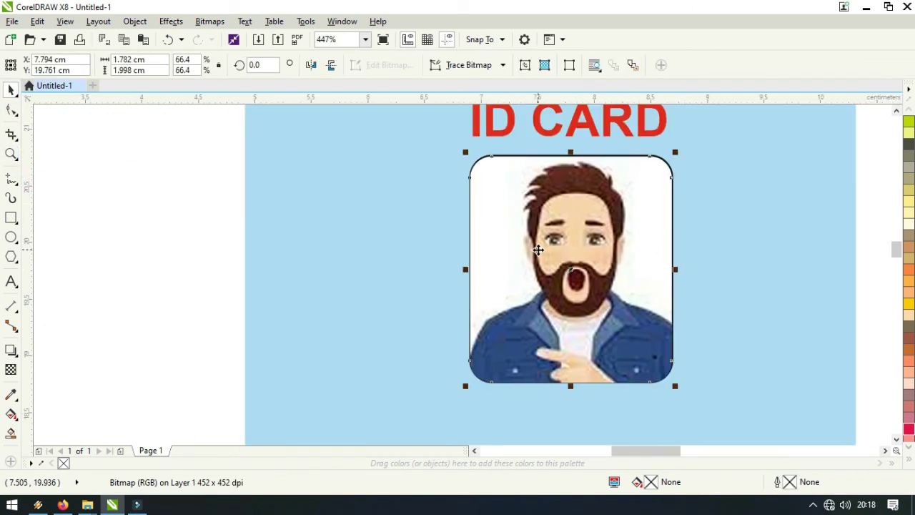
{"action": "key", "text": "Down"}
{"action": "key", "text": "Down"}
{"action": "key", "text": "Right"}
{"action": "left_click", "coordinate": [188, 254]}
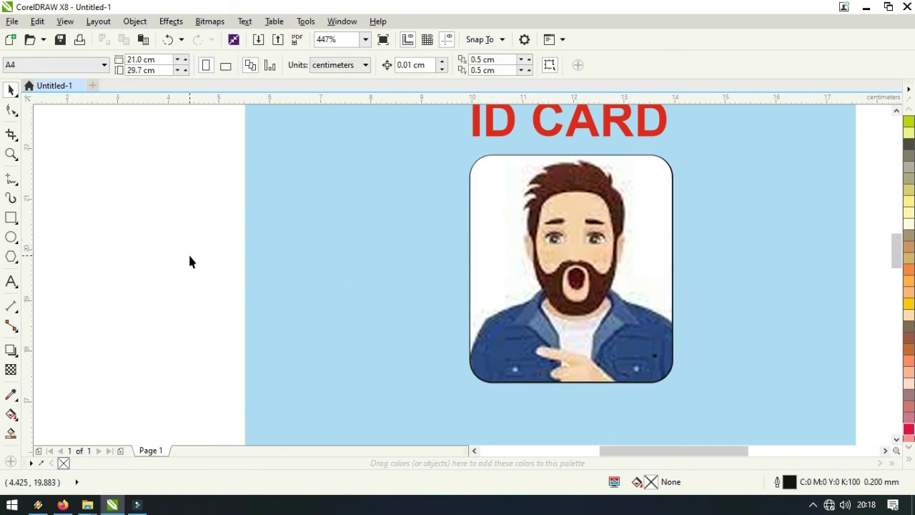
- Duplicate the "ID CARD" title and move the copy to the empty area left of the card
{"action": "scroll", "coordinate": [190, 256], "scroll_direction": "down", "scroll_amount": 2}
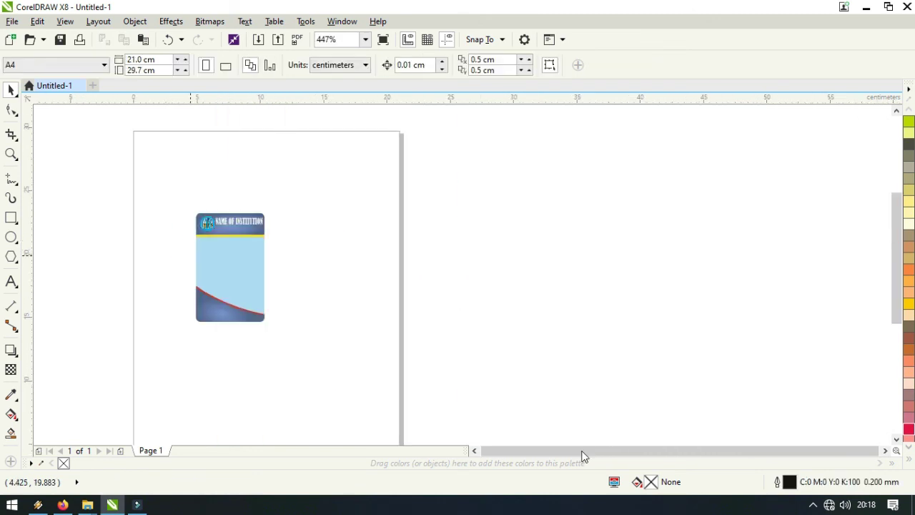
{"action": "scroll", "coordinate": [582, 456], "scroll_direction": "up", "scroll_amount": 1}
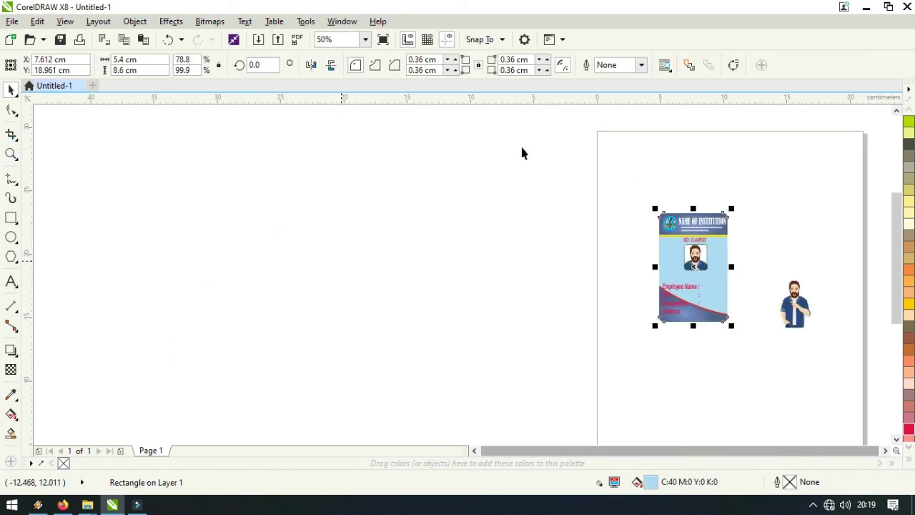
{"action": "key", "text": "z"}
{"action": "left_click_drag", "start_coordinate": [564, 183], "coordinate": [879, 396]}
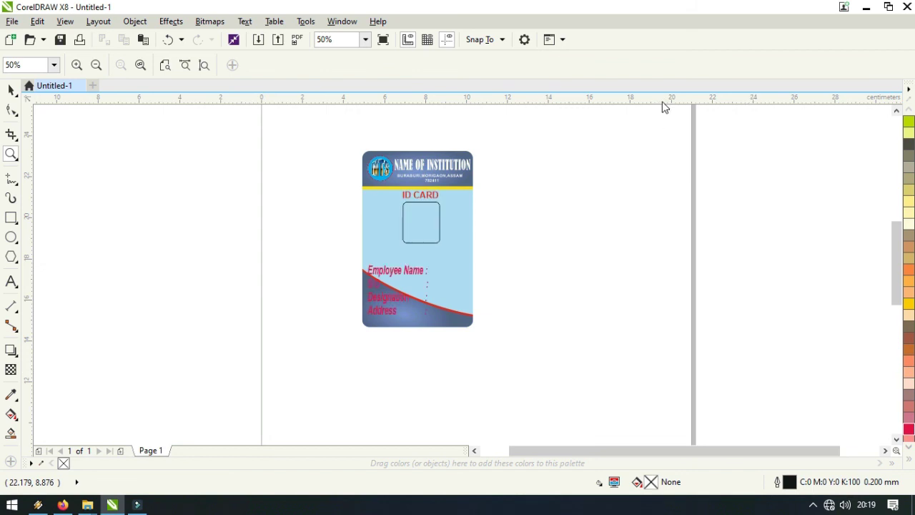
{"action": "left_click_drag", "start_coordinate": [338, 138], "coordinate": [687, 373]}
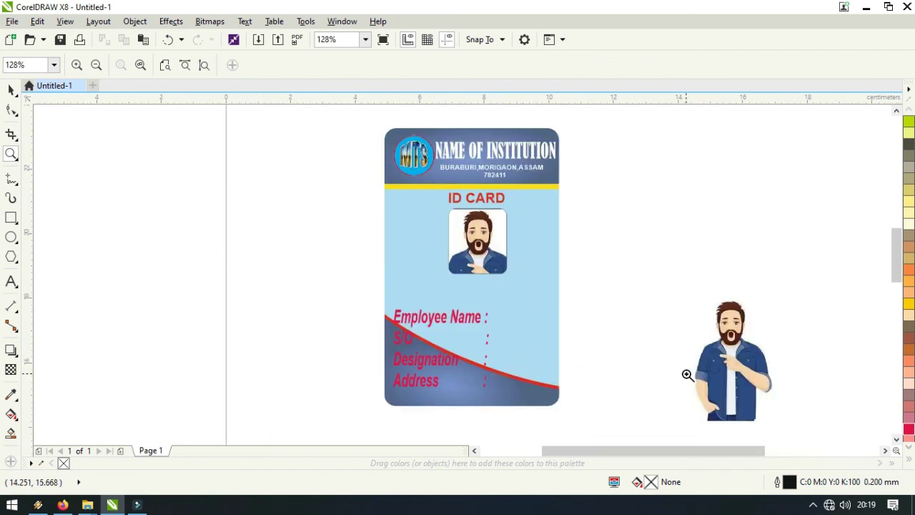
{"action": "key", "text": "space"}
{"action": "left_click", "coordinate": [470, 196]}
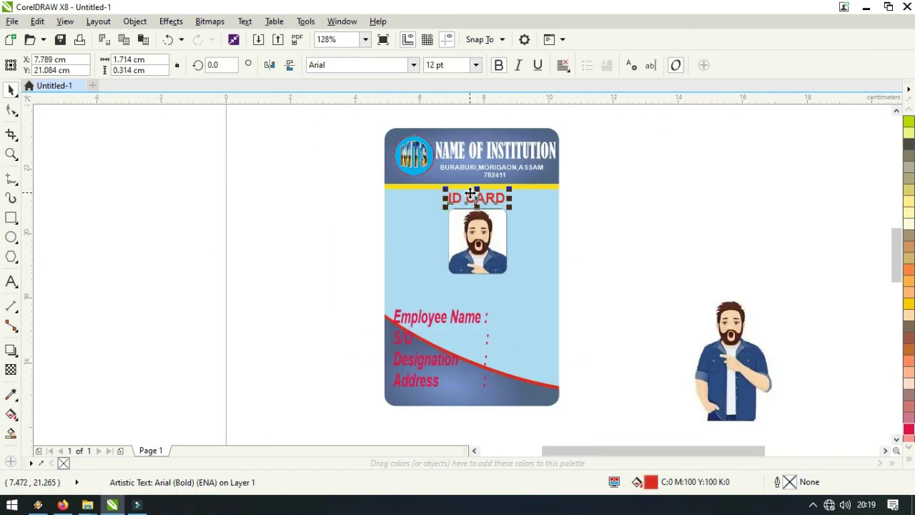
{"action": "right_click", "coordinate": [470, 196]}
{"action": "left_click", "coordinate": [499, 302]}
{"action": "key", "text": "ctrl+v"}
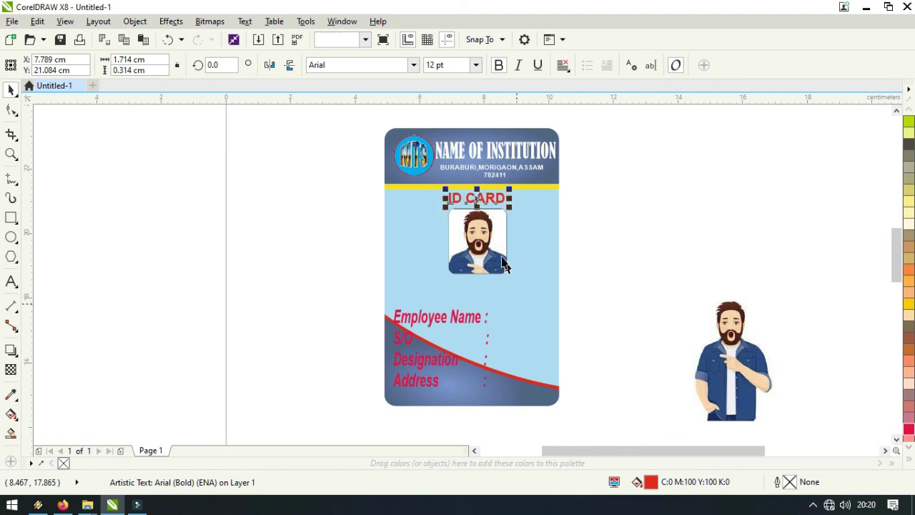
{"action": "left_click_drag", "start_coordinate": [478, 200], "coordinate": [326, 251]}
- Replace the copied title's text with "2022" and colour it black
{"action": "double_click", "coordinate": [316, 255]}
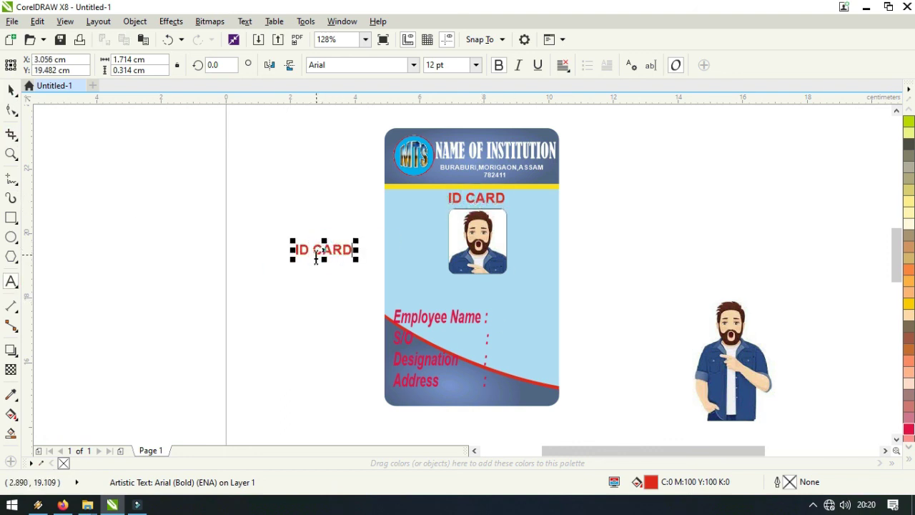
{"action": "type", "text": "2022"}
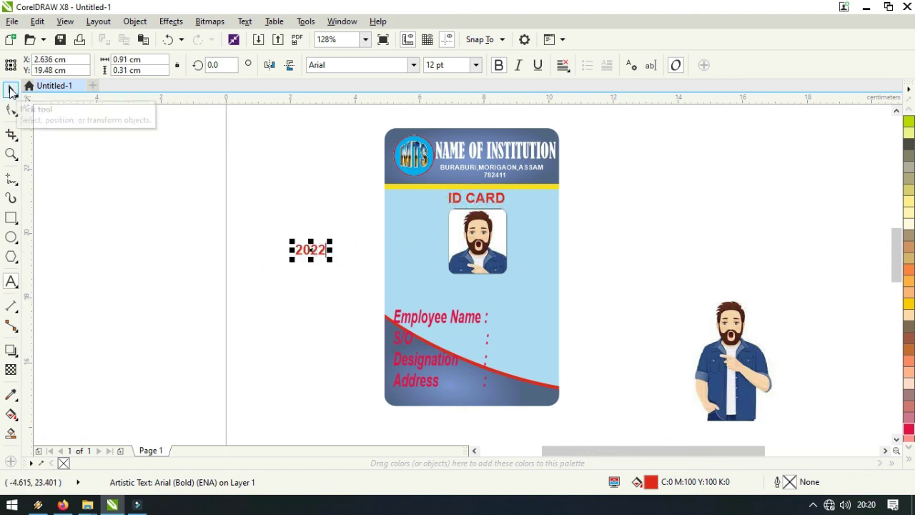
{"action": "key", "text": "Escape"}
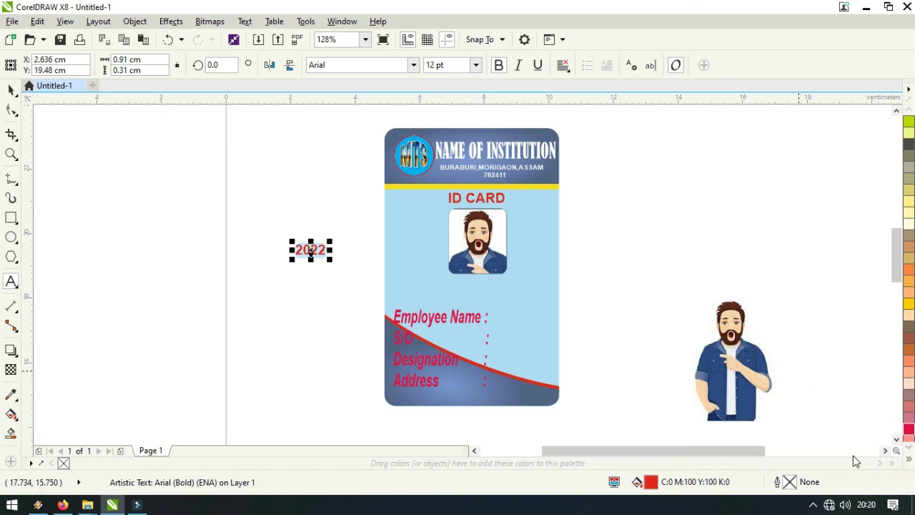
{"action": "left_click", "coordinate": [908, 459]}
{"action": "left_click", "coordinate": [864, 120]}
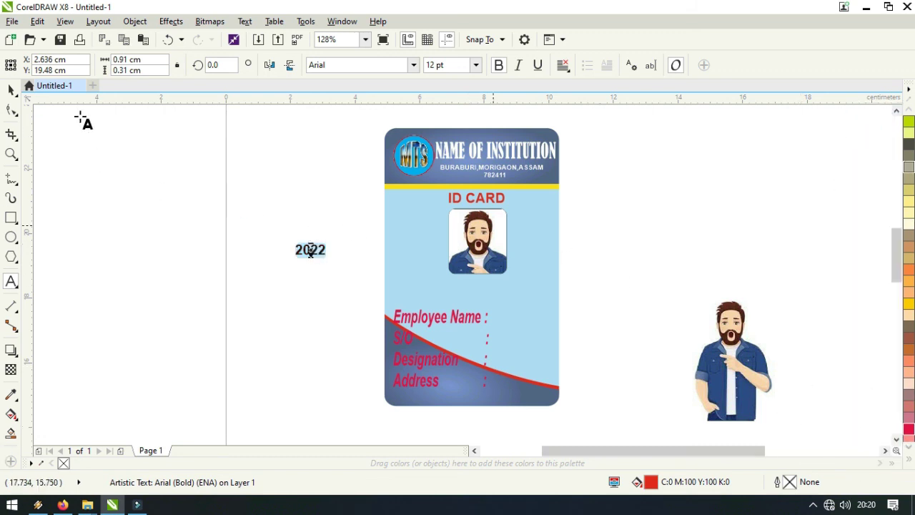
- Rotate the "2022" text to about 89.7° and place it on the card, left of the photo
{"action": "left_click", "coordinate": [11, 89]}
{"action": "left_click", "coordinate": [312, 248]}
{"action": "left_click_drag", "start_coordinate": [331, 236], "coordinate": [409, 228]}
{"action": "left_click", "coordinate": [402, 259]}
{"action": "key", "text": "Escape"}
{"action": "left_click", "coordinate": [399, 252]}
- Stretch the vertical "2022" text to about 1.95 cm long and shift it up beside the photo
{"action": "left_click_drag", "start_coordinate": [400, 267], "coordinate": [400, 288]}
{"action": "mouse_move", "coordinate": [400, 249]}
{"action": "left_mouse_down"}
{"action": "mouse_move", "coordinate": [409, 249]}
{"action": "mouse_move", "coordinate": [404, 235]}
{"action": "left_mouse_up"}
{"action": "left_click_drag", "start_coordinate": [404, 273], "coordinate": [405, 286]}
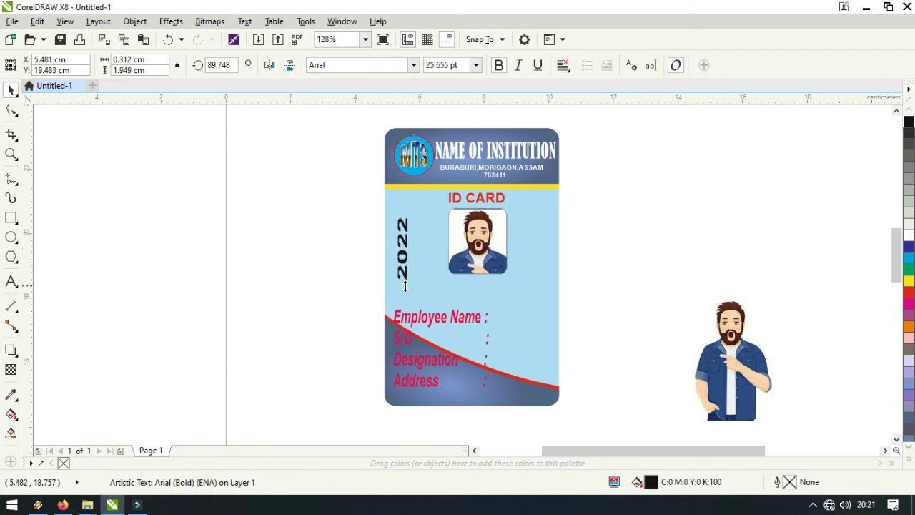
- Delete the leftover portrait picture beside the card
{"action": "left_click", "coordinate": [607, 296]}
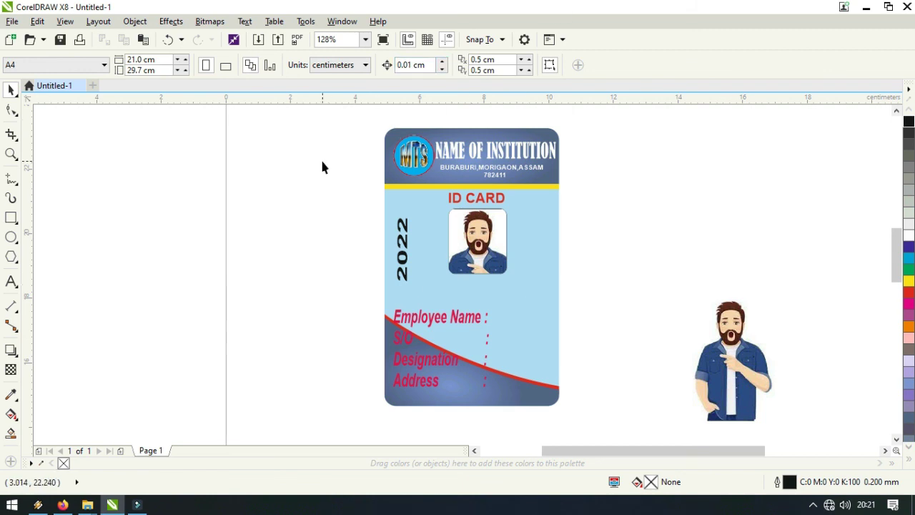
{"action": "left_click", "coordinate": [736, 364]}
{"action": "key", "text": "Delete"}
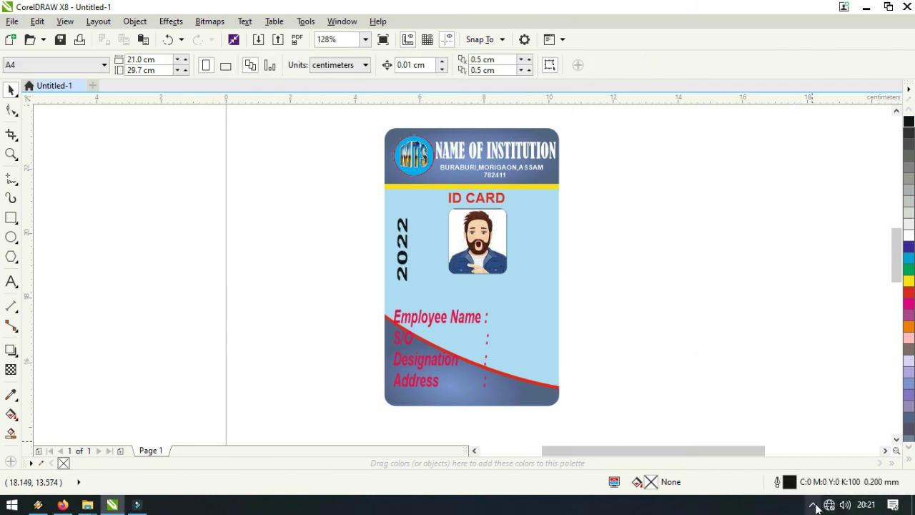